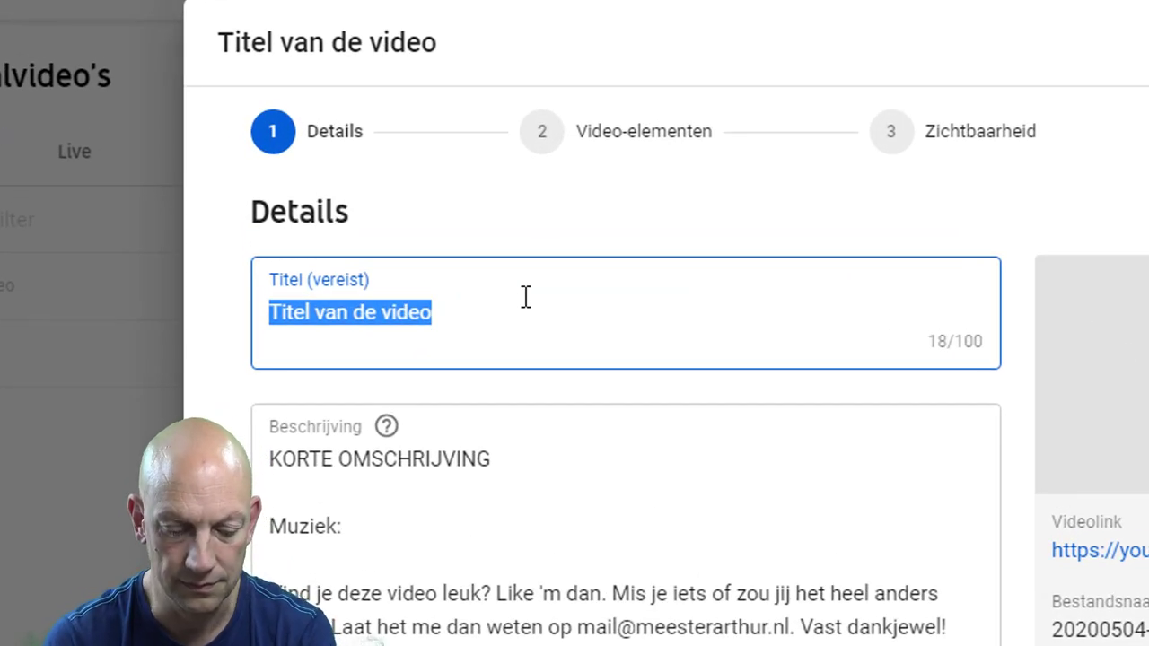
Step: Replace the video title with "Hoe kan je blogs in kolommen laten zien in Wordpress"
type("Hoe kan je ")
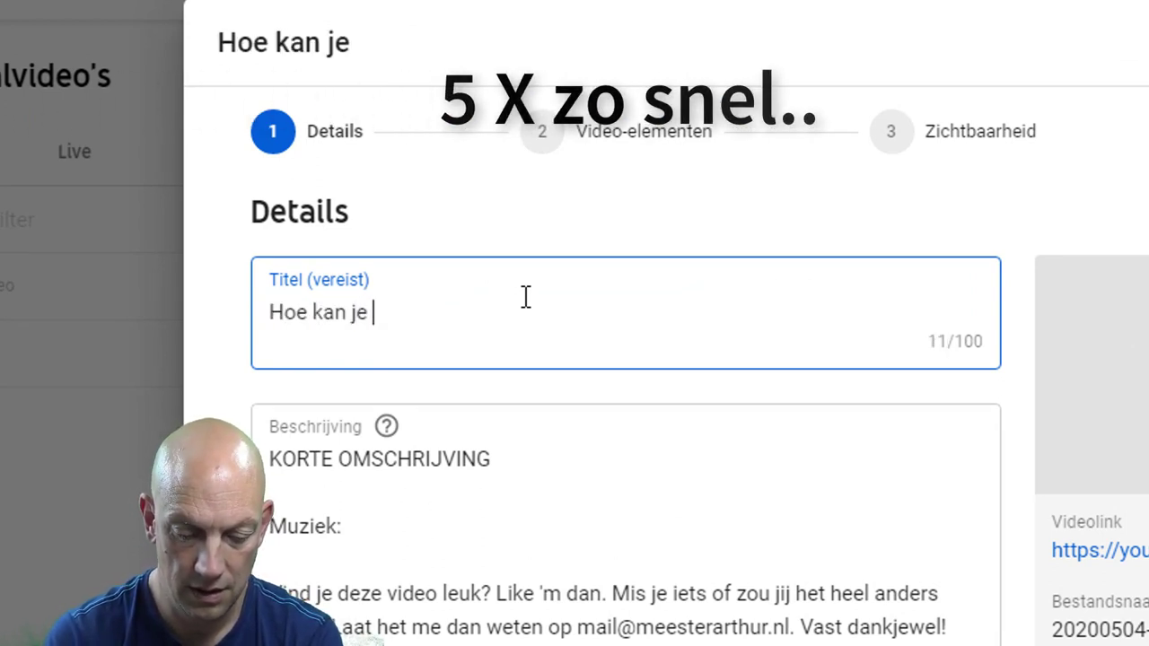
type("blogs laten zien")
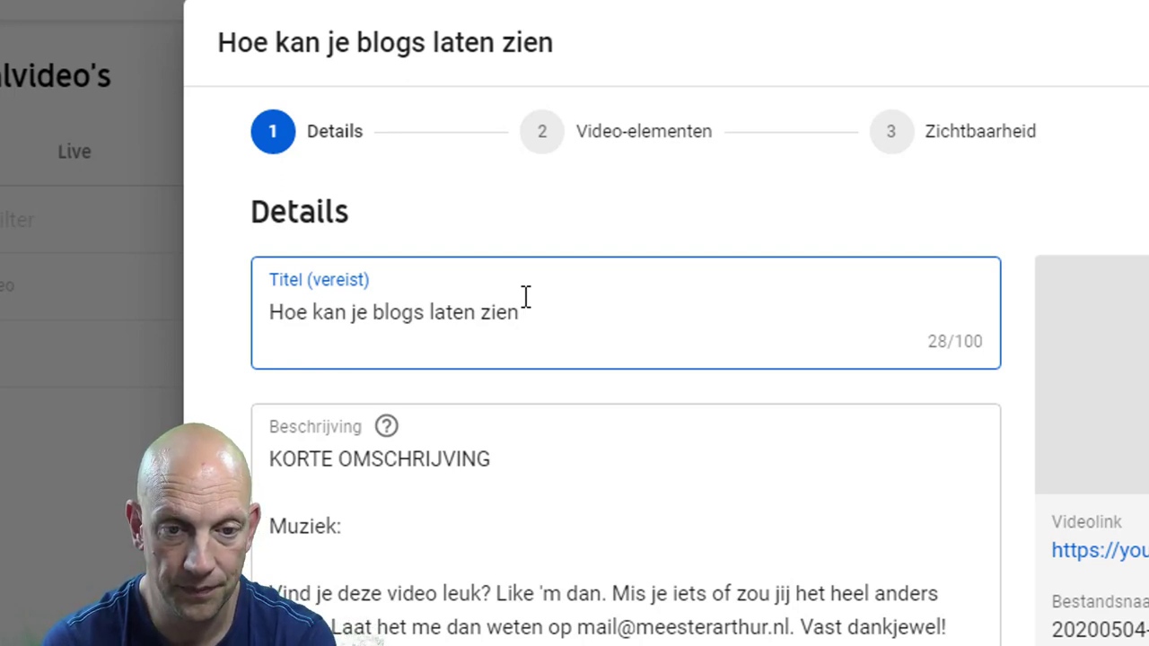
key("BackSpace")
key("BackSpace")
key("BackSpace")
key("BackSpace")
key("BackSpace")
key("BackSpace")
key("BackSpace")
key("BackSpace")
key("BackSpace")
key("BackSpace")
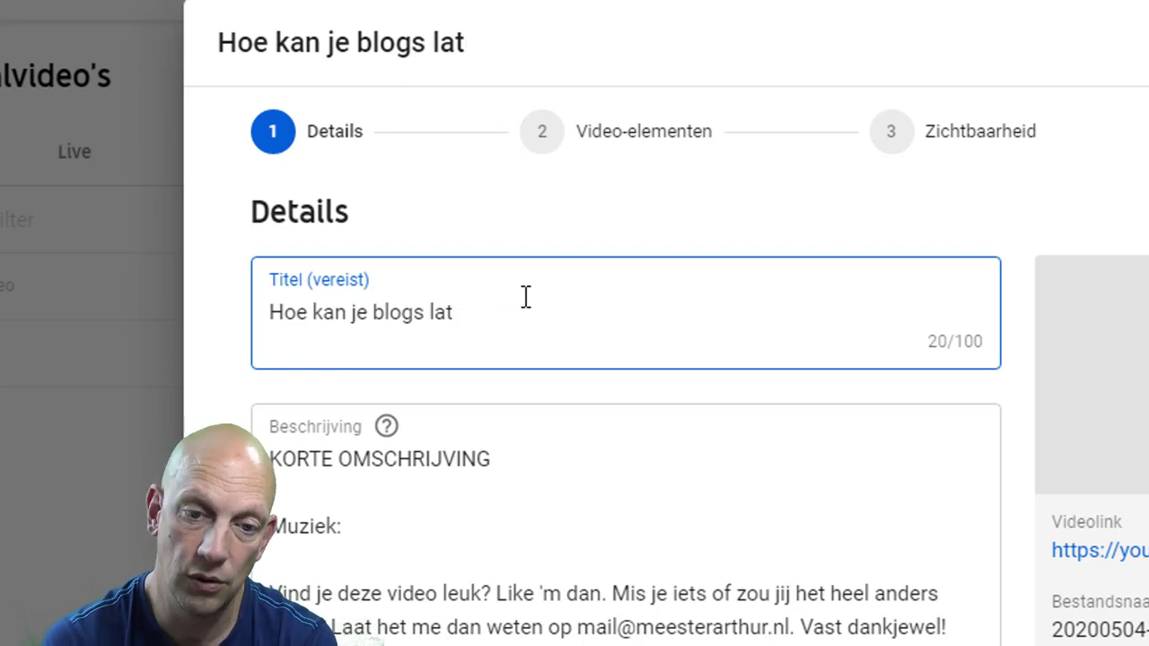
type("in ")
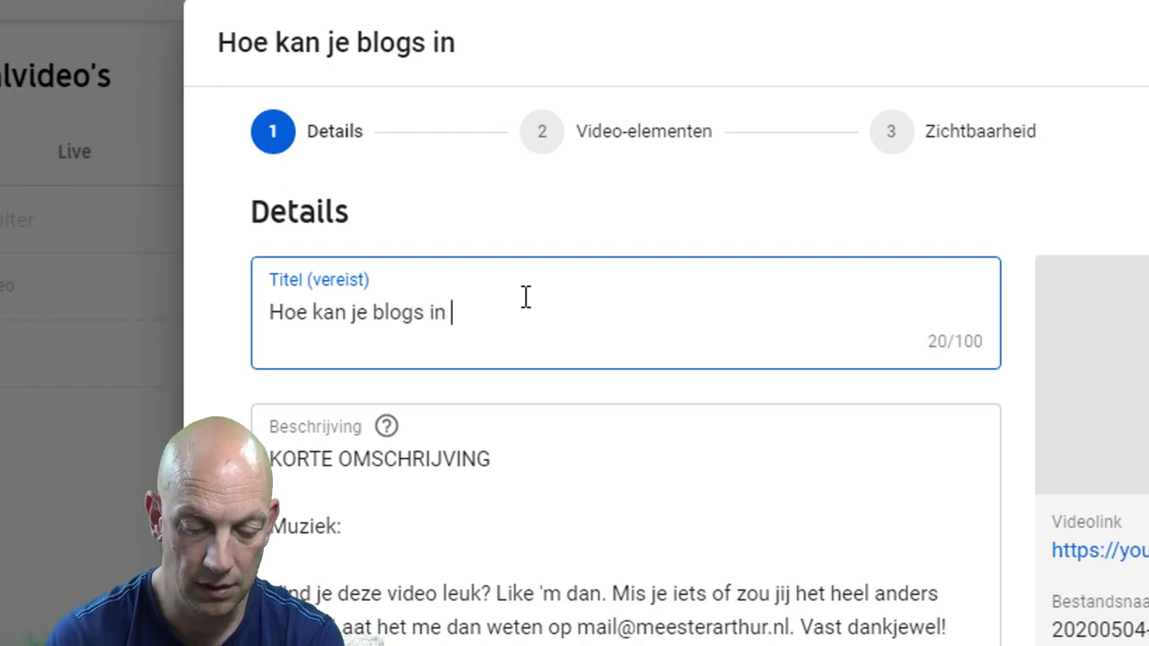
type("kolommen late")
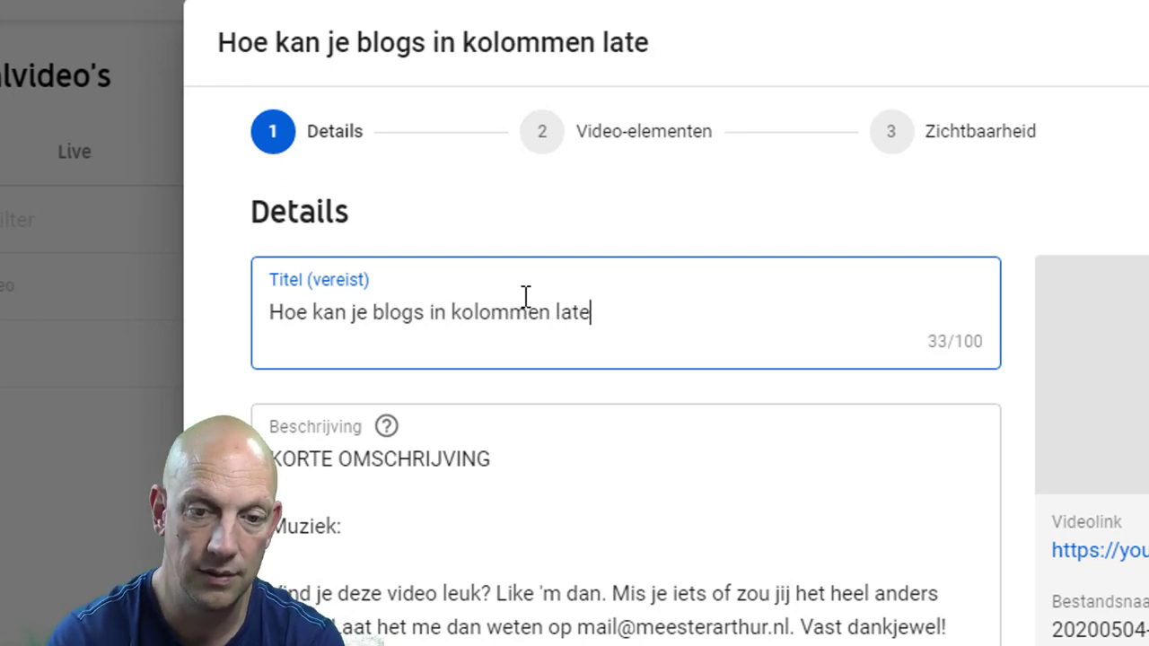
type("n zien in Wordpree")
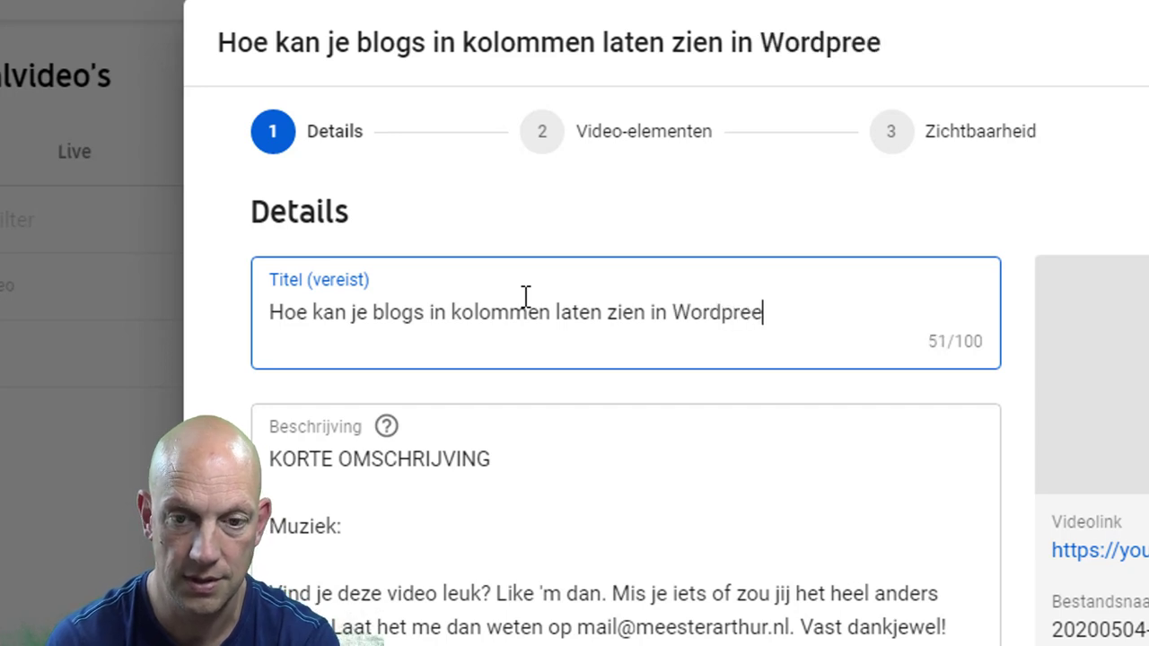
key("BackSpace")
type("ss")
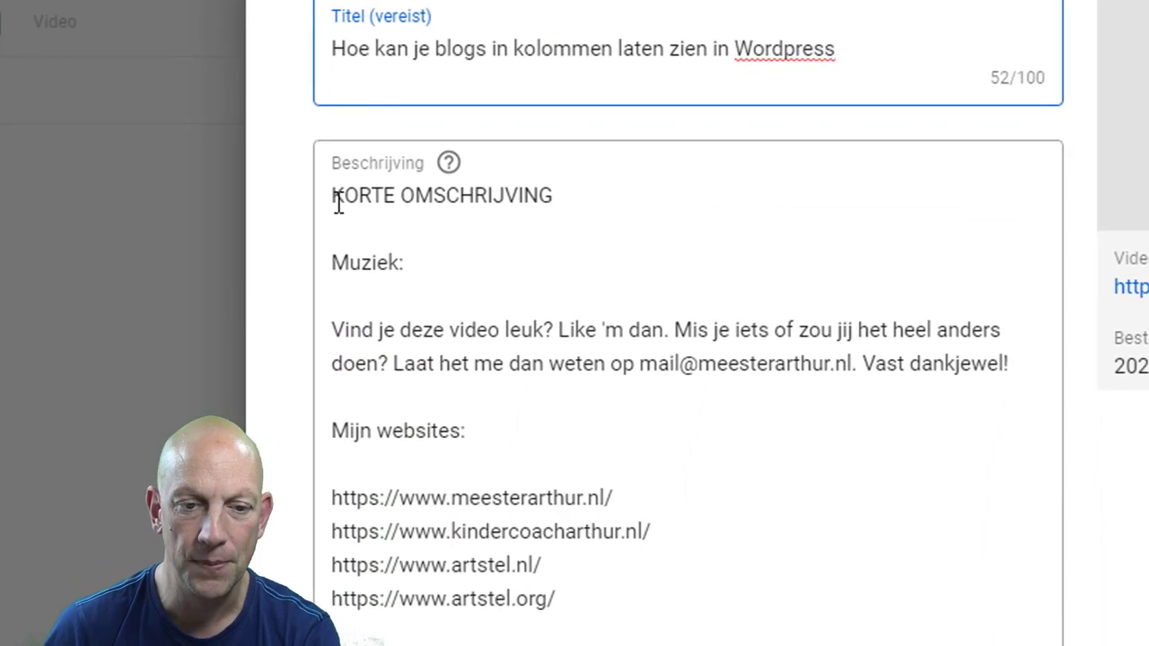
Step: Replace the KORTE OMSCHRIJVING placeholder with a Dutch intro about showing blogs in kolommen or a carrousel, ending with "Je gebruikt daarvoor de plugin:"
left_click_drag(335, 197, 561, 194)
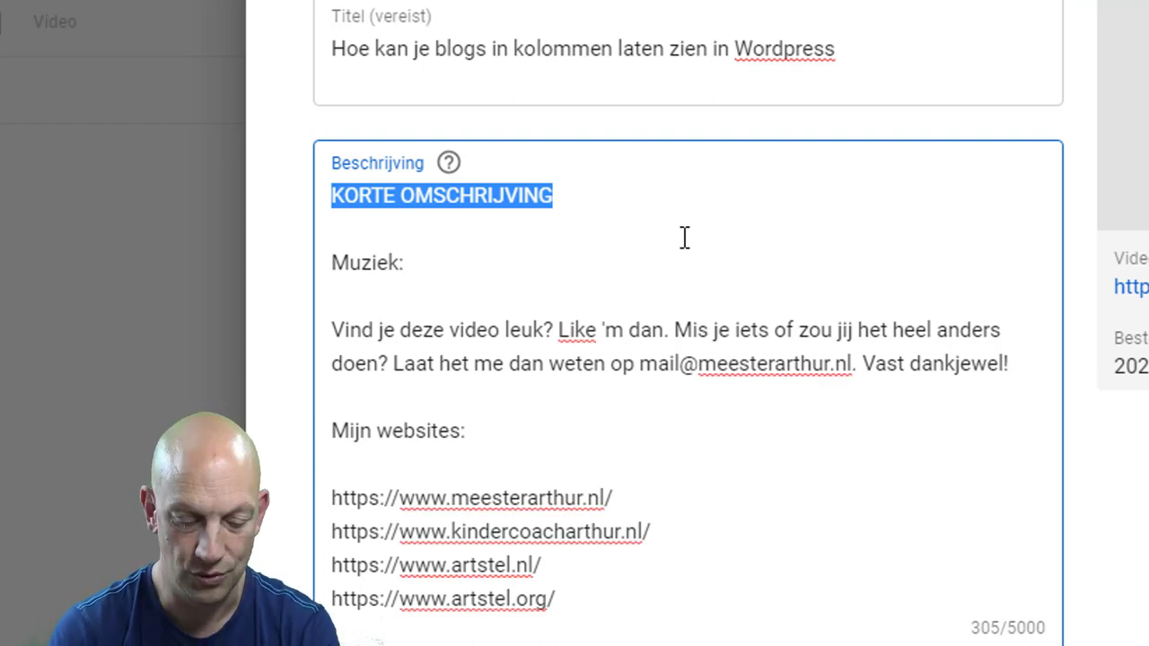
type("In deze kennisclip laat ik zien hoe je een blog pagina kan maken")
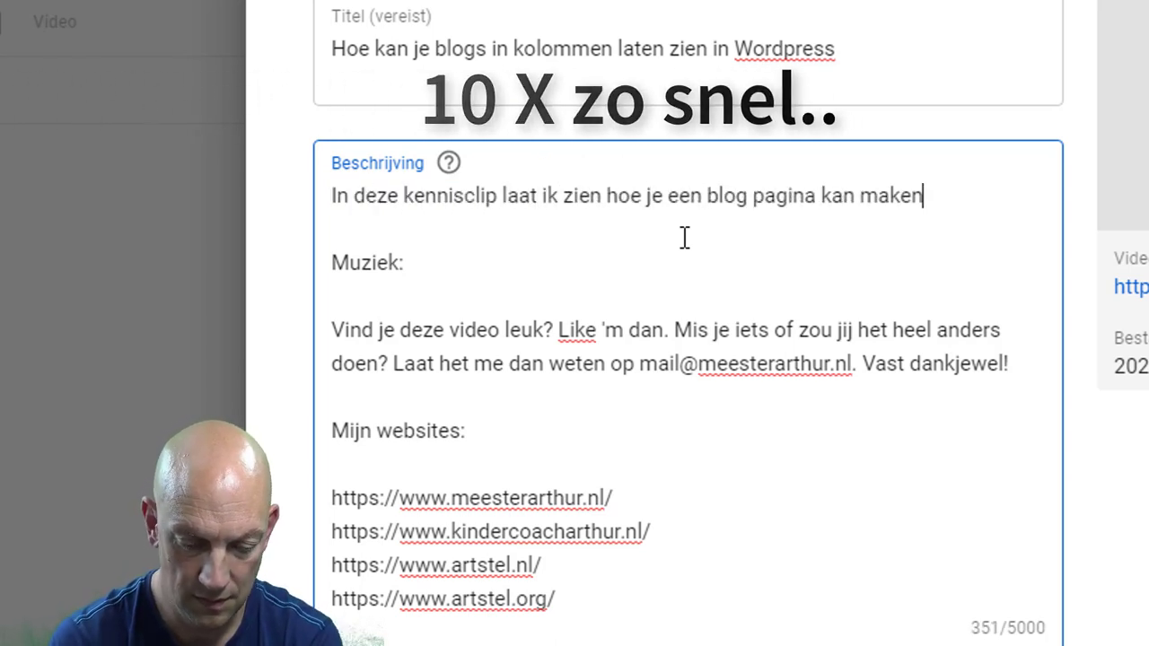
type(" die de blogs laten zien in kolommen. Ook kan je ervoor kiezen om bijvoorbeeld een carrousel ")
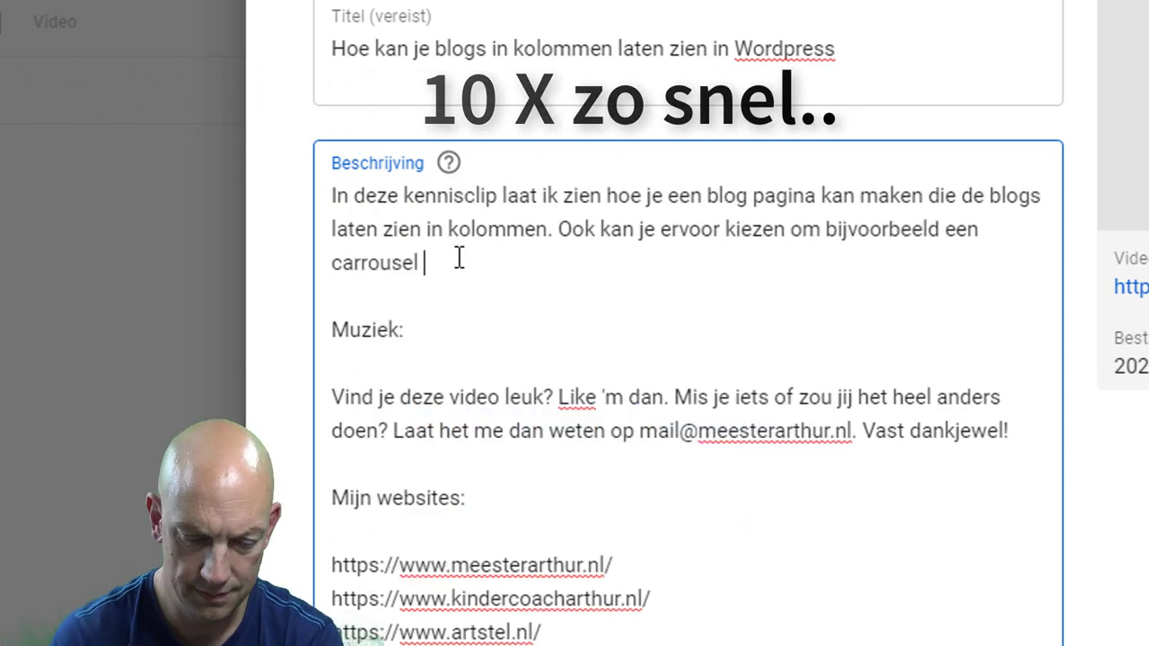
type("te maken van je blogs. Je gebruikt daarvoor de plugin:")
key("Return")
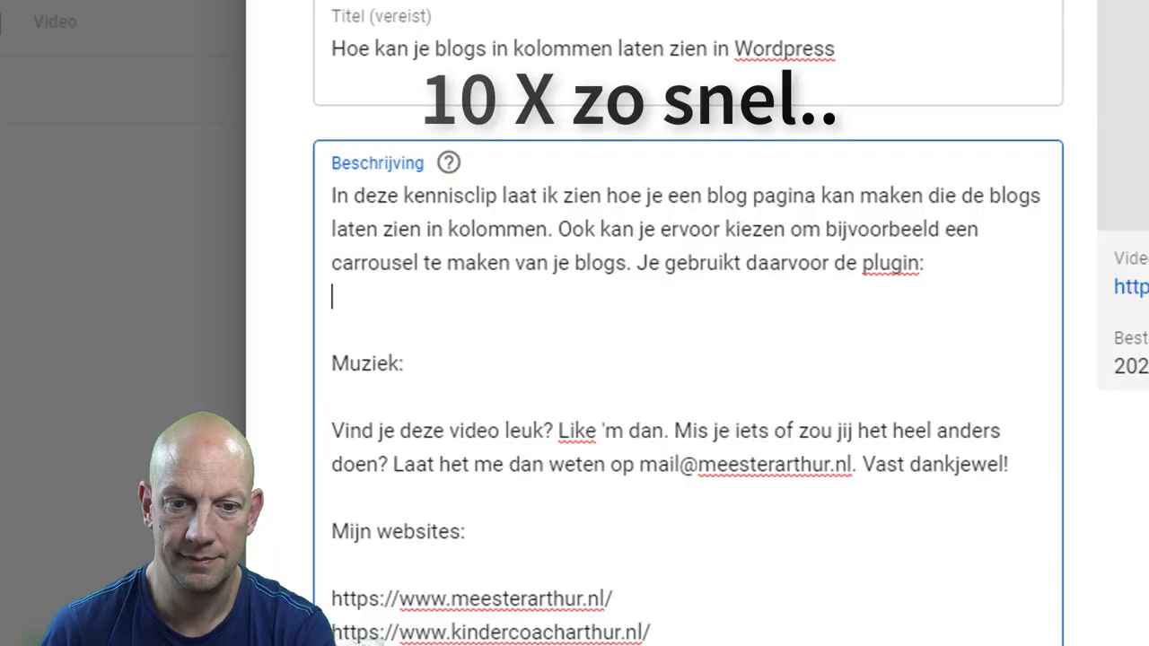
type("https://wordpress.org/plugins/ultimate-addons-for-gutenberg/")
key("Return")
key("Return")
key("BackSpace")
Step: Move the plugin sentence into its own paragraph and reword it as "Je hebt daarvoor de volgende plugin nodig:"
left_click(637, 263)
key("Return")
key("Return")
key("ctrl+Right")
type("hebt")
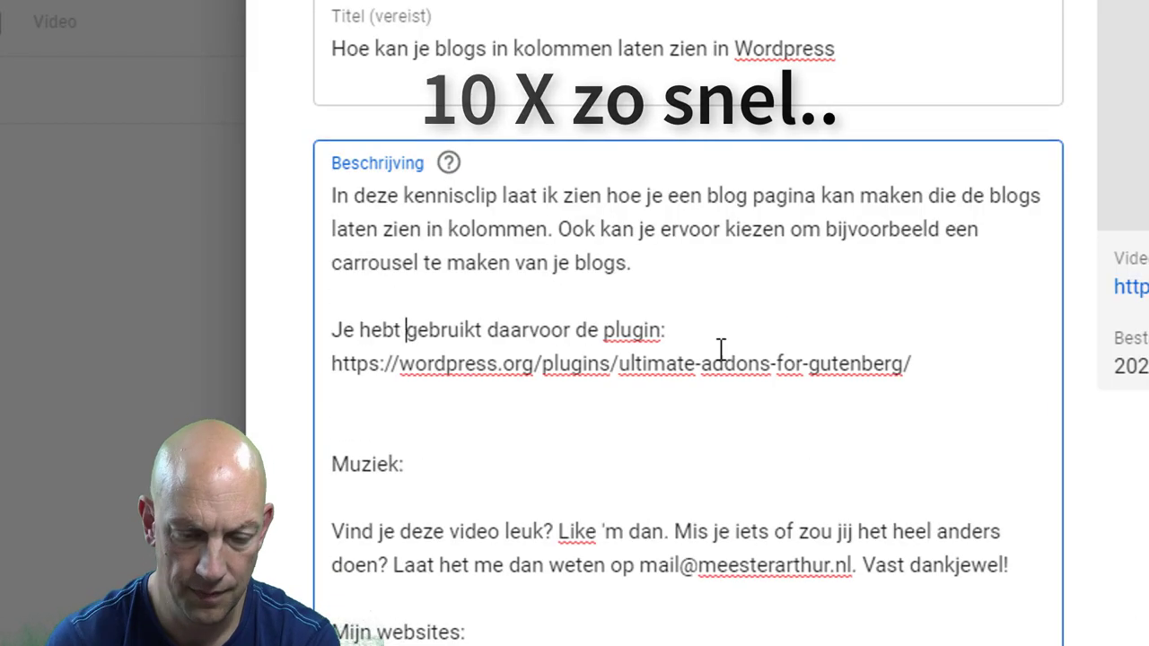
key("ctrl+Delete")
key("ctrl+Right")
key("ctrl+Right")
type("volgende")
key("ctrl+Right")
key("ctrl+Right")
type("nodig")
Step: Add the paragraph "In de video leg ik precies uit hoe je dat installeert." below the plugin link
key("End")
key("Down")
key("Down")
key("Return")
type("In de video leg ik precies uit ")
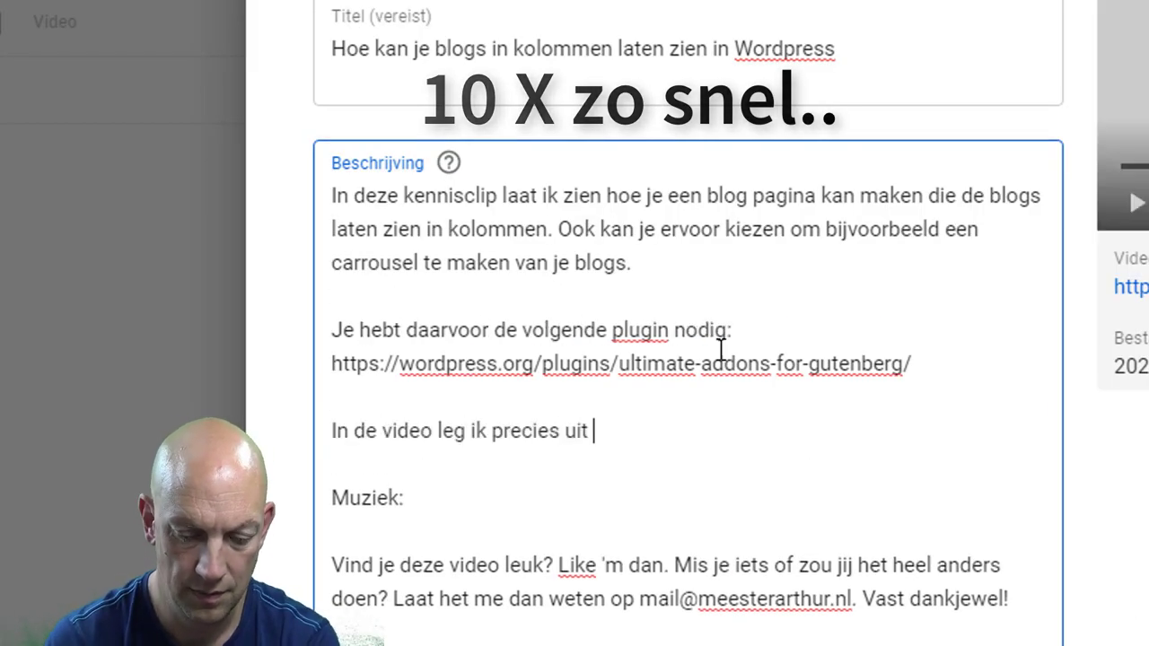
type("hoe je dat installeert en hoe je vervolgens met die plugin")
key("ctrl+BackSpace")
key("ctrl+BackSpace")
key("ctrl+BackSpace")
key("ctrl+BackSpace")
key("ctrl+BackSpace")
key("ctrl+BackSpace")
key("ctrl+BackSpace")
key("BackSpace")
type(".")
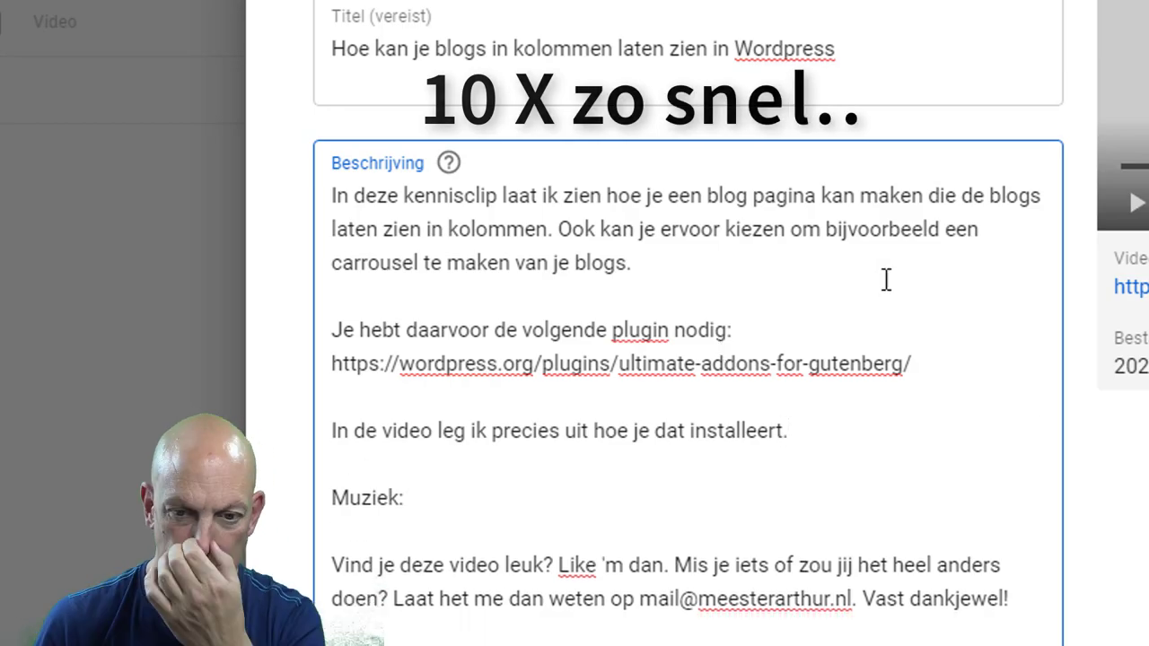
Step: Start an entry beginning with "Ben" on a new line under Muziek in the description
key("Down")
key("Down")
key("Return")
key("Return")
key("Up")
type("Ben")
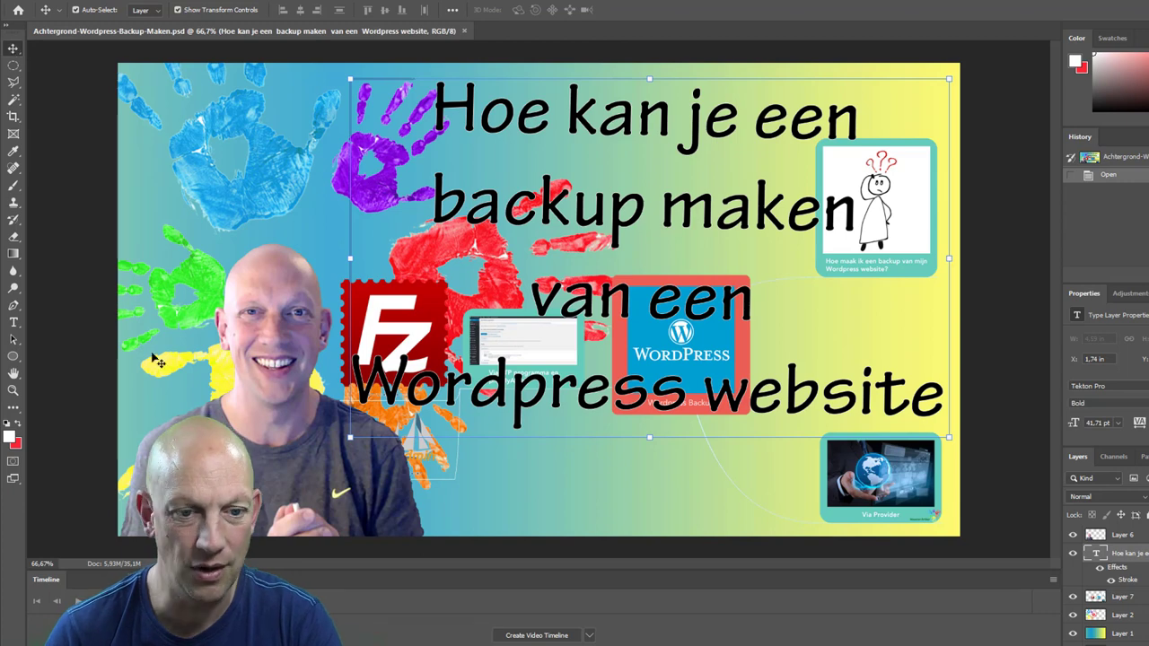
Step: In Photoshop, delete the portrait photo layer and Layer 7 with the logos and mind-map graphics from the thumbnail
left_click(257, 352)
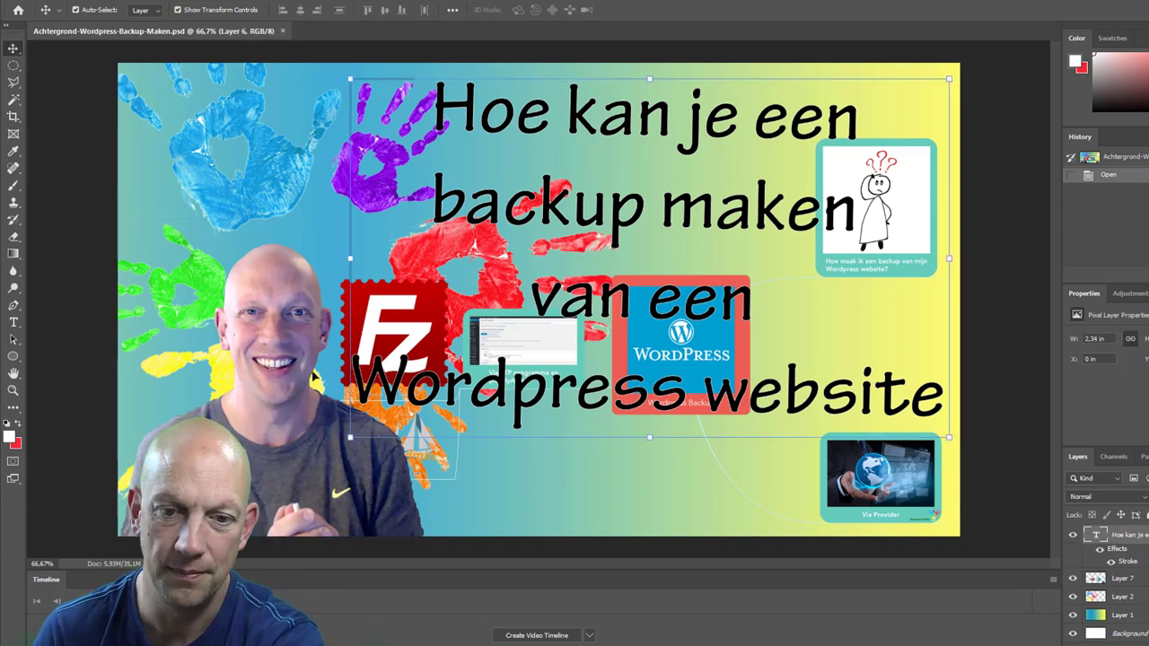
key("Delete")
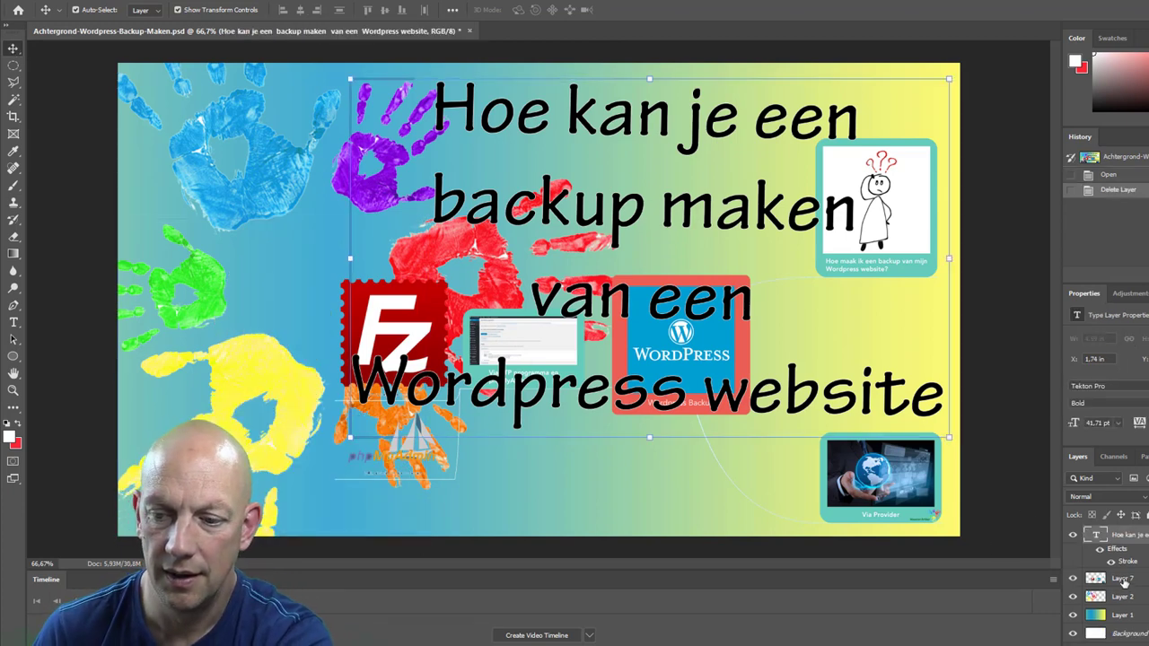
left_click(1124, 579)
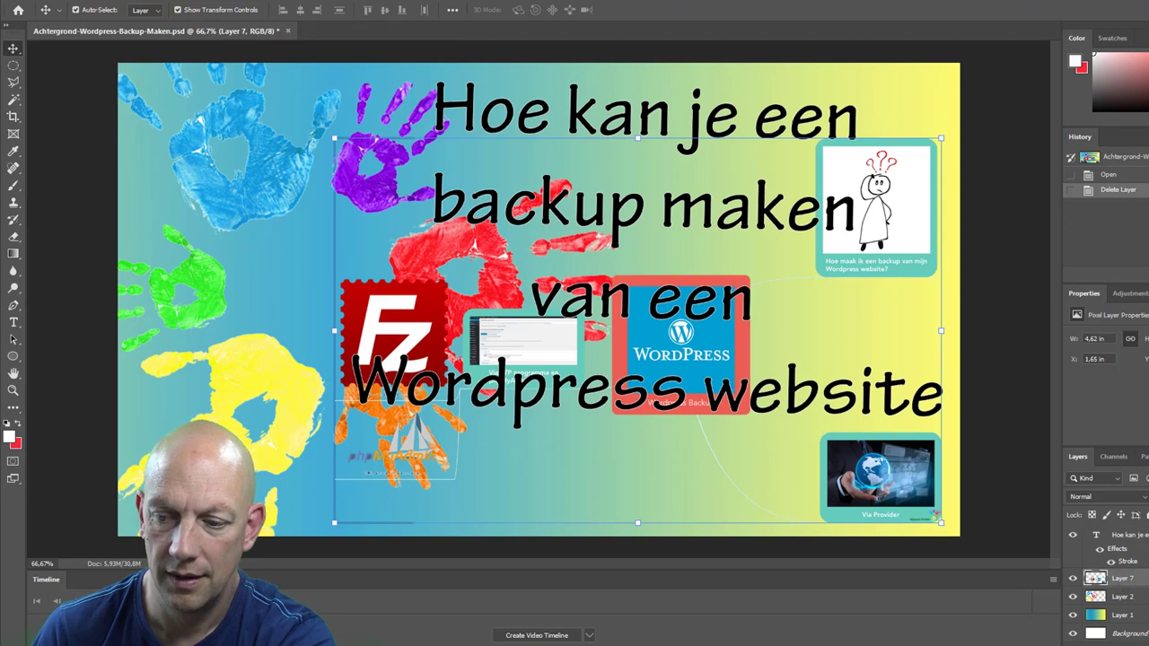
key("Delete")
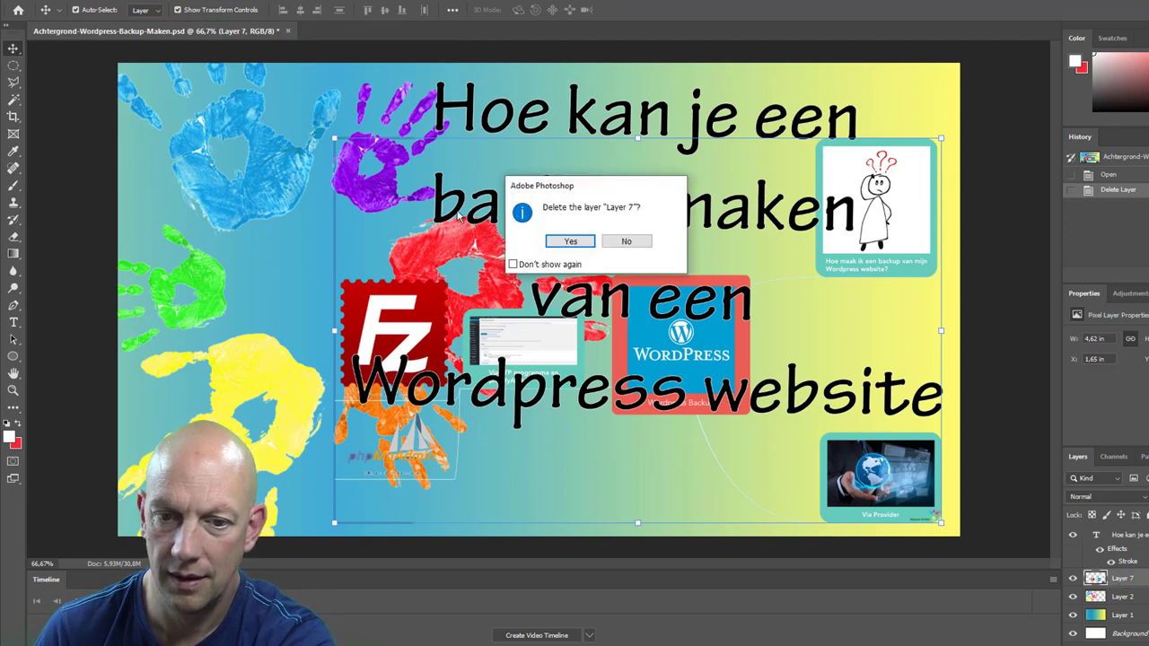
left_click(563, 242)
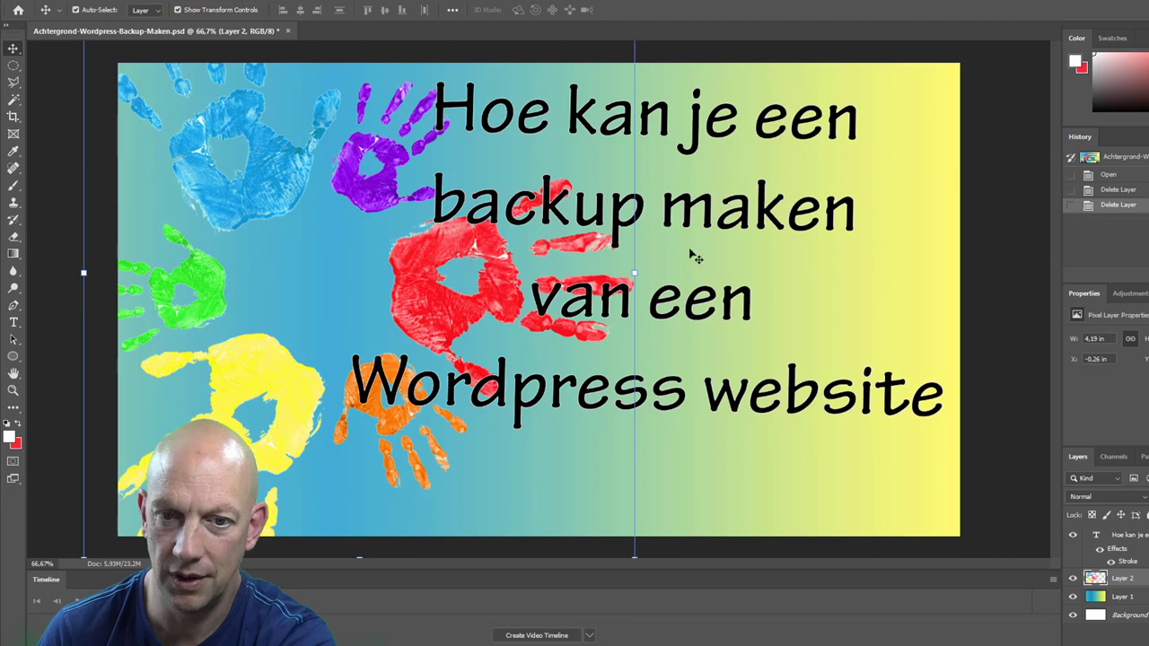
Step: Replace the thumbnail's text with "Hoe kan je blogs in kolommen laten zien in Wordpress"
left_click(14, 322)
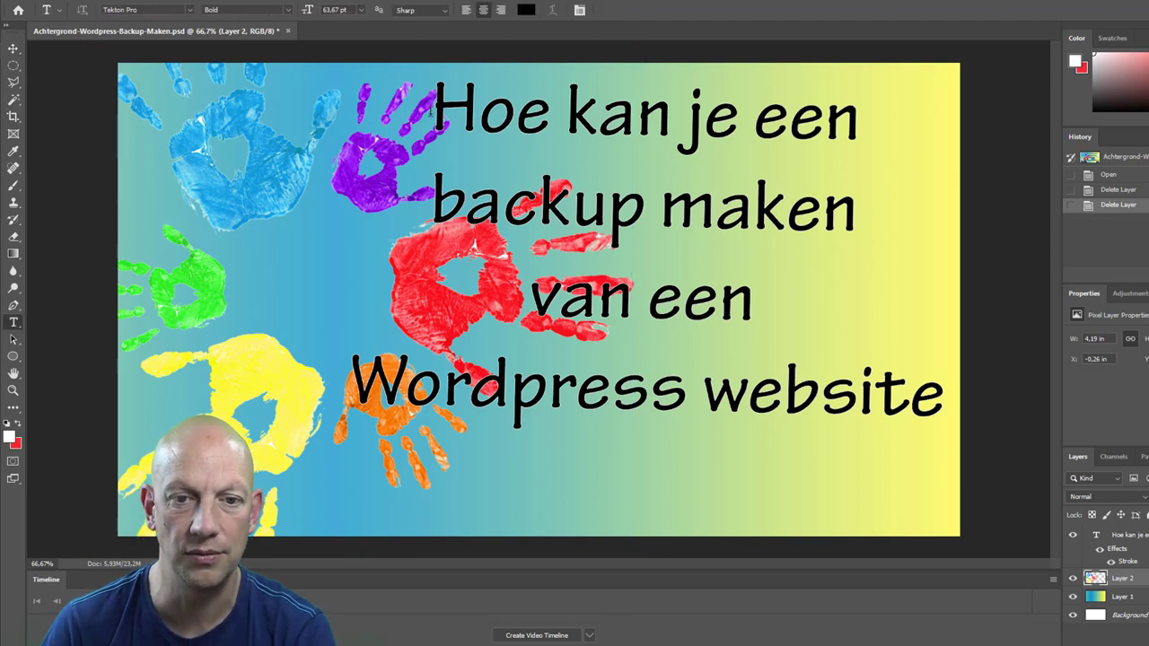
left_click(432, 109)
left_click_drag(432, 110, 945, 402)
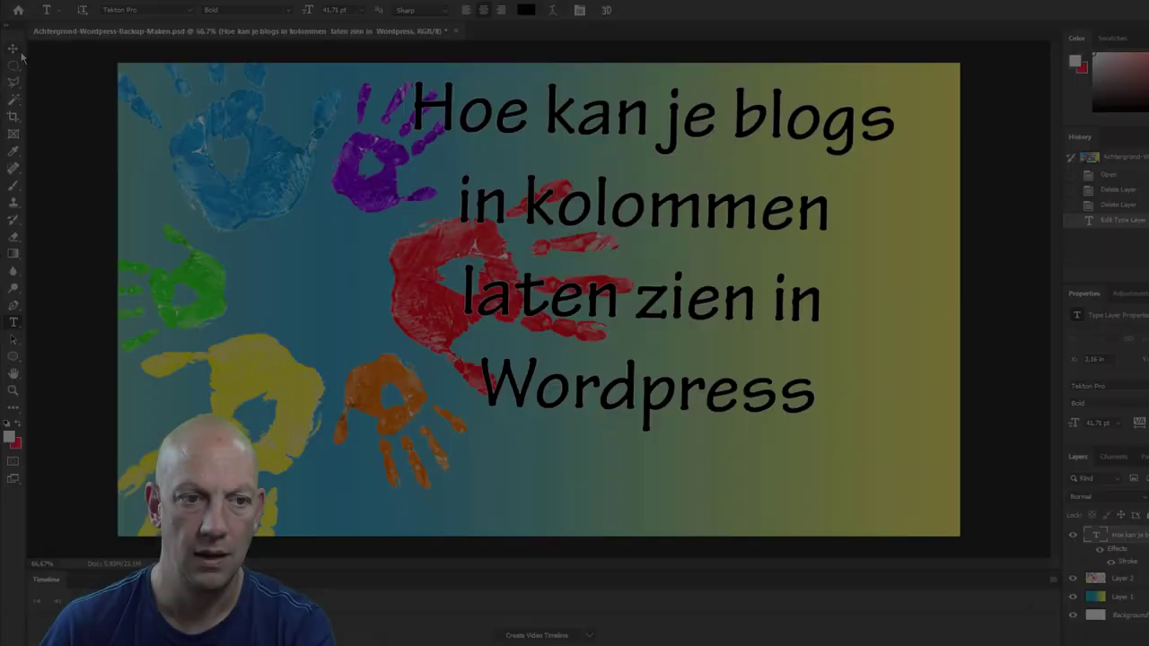
Step: Enlarge the thumbnail's title text to about 121% and reposition it so it fits inside the canvas
left_click(15, 48)
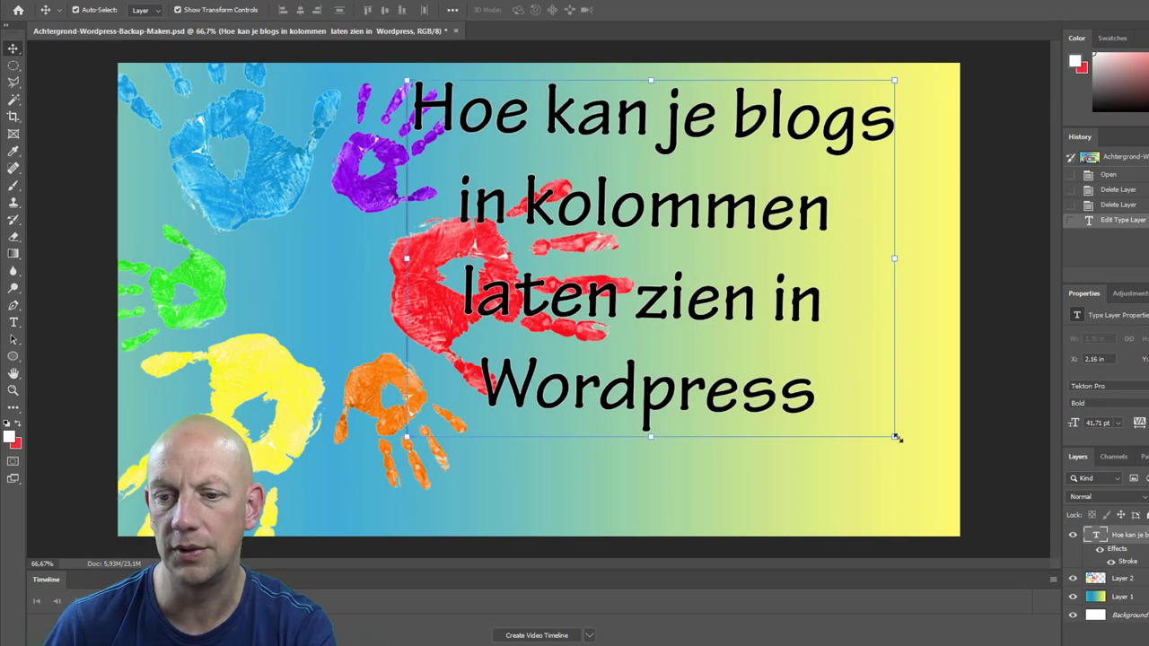
left_click_drag(898, 437, 1002, 517)
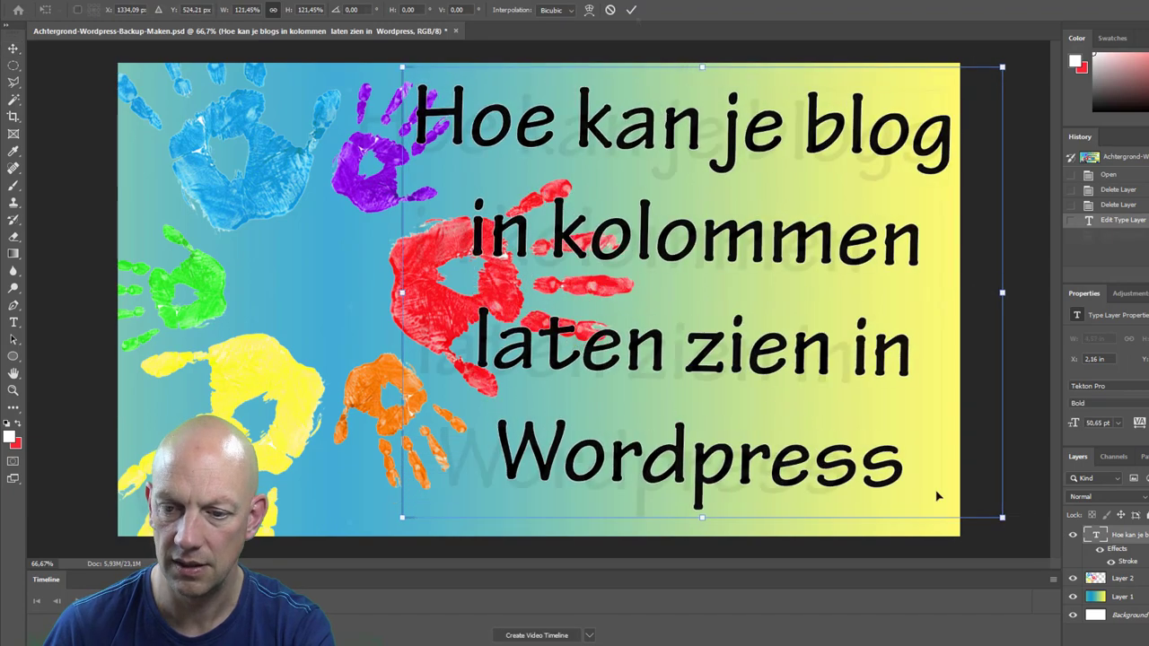
left_click_drag(938, 496, 884, 502)
key("Return")
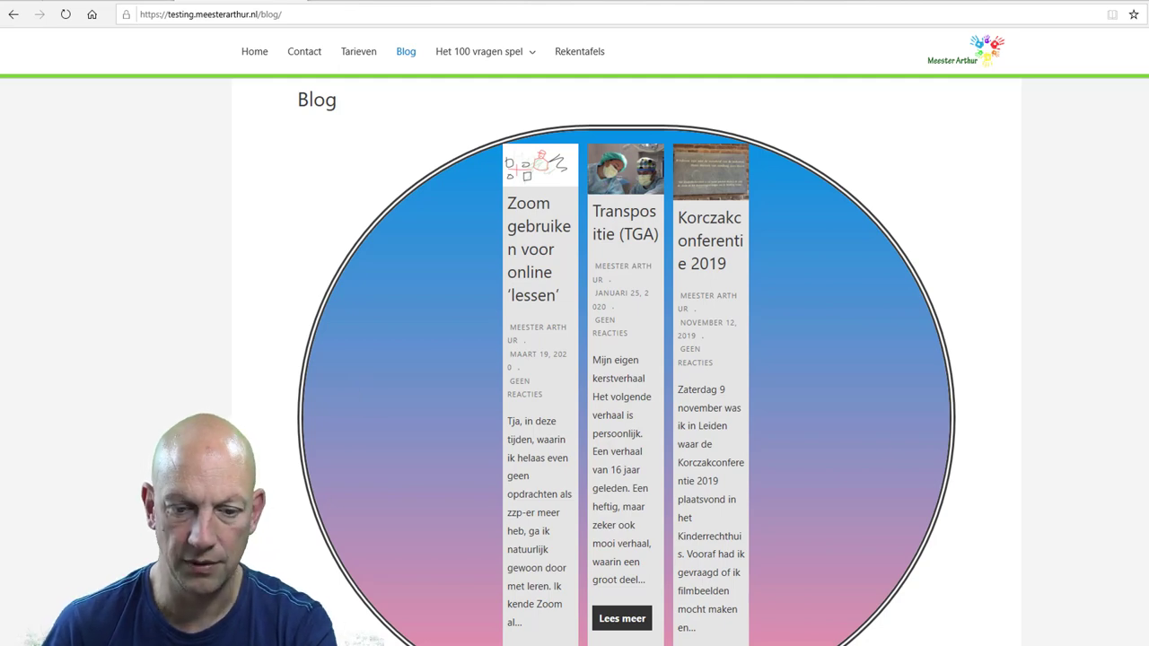
Step: Capture a screen snip of the rounded three-column section on the Blog web page and paste it into the Photoshop thumbnail
key("shift+super+s")
left_click_drag(353, 162, 896, 628)
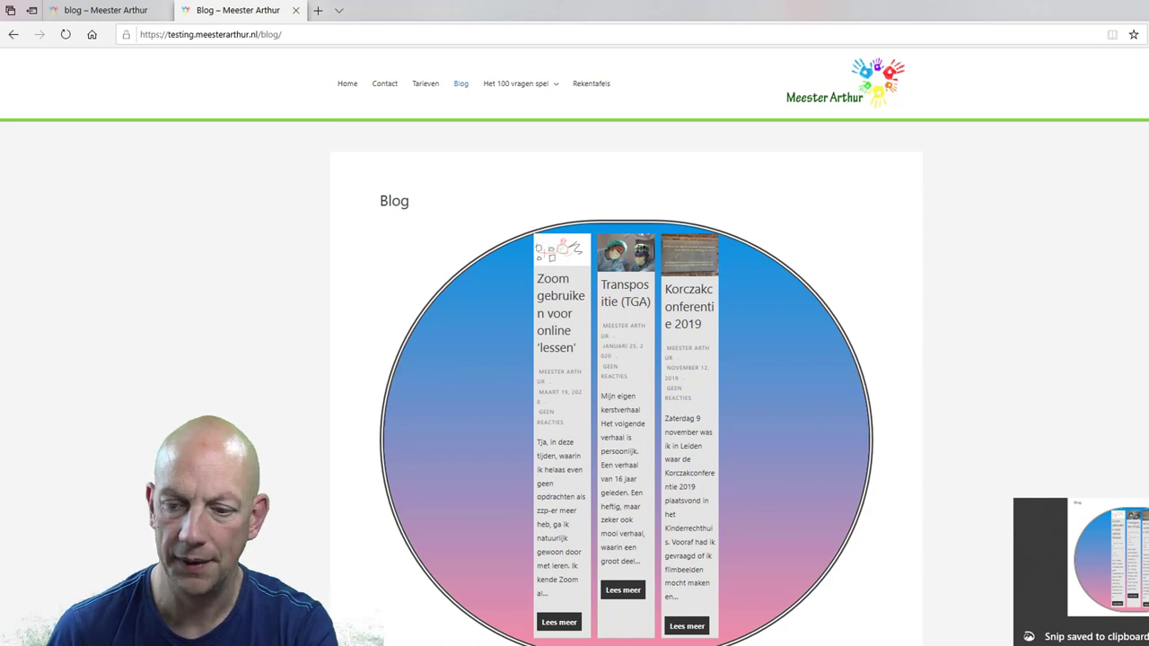
key("alt+Tab")
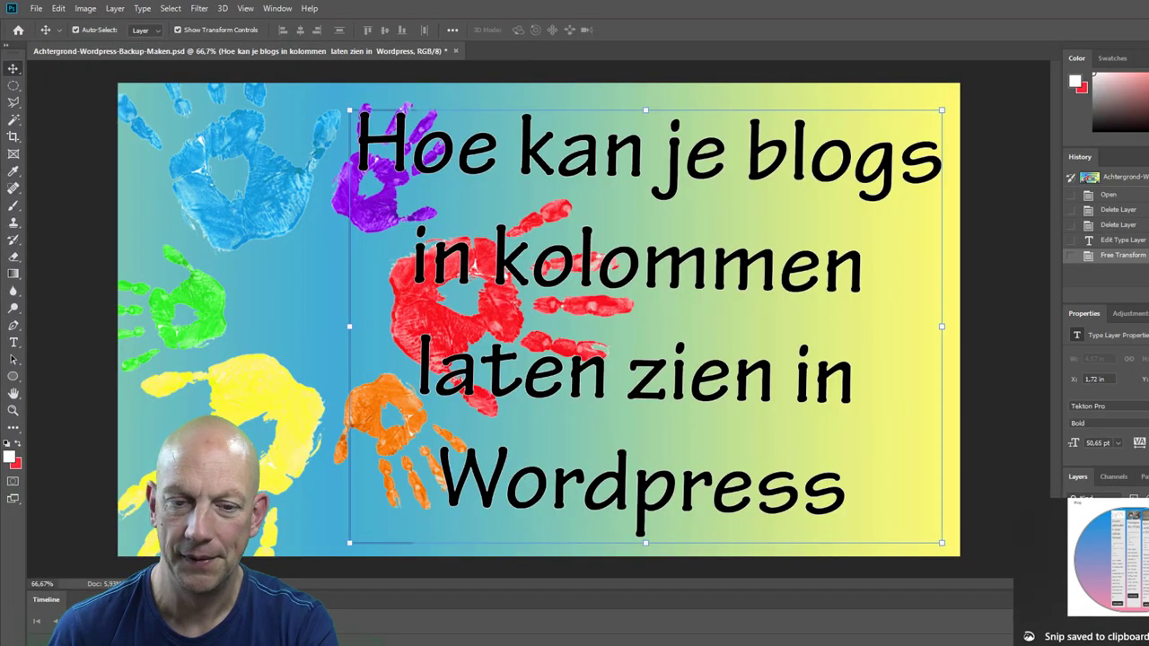
left_click(14, 86)
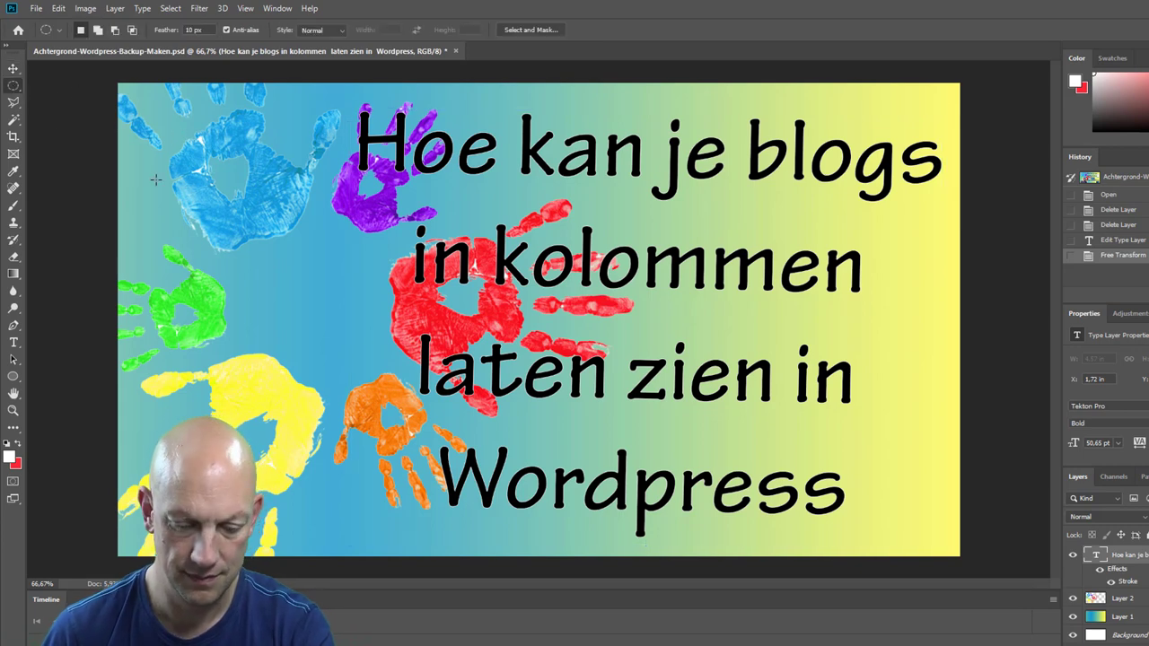
key("ctrl+v")
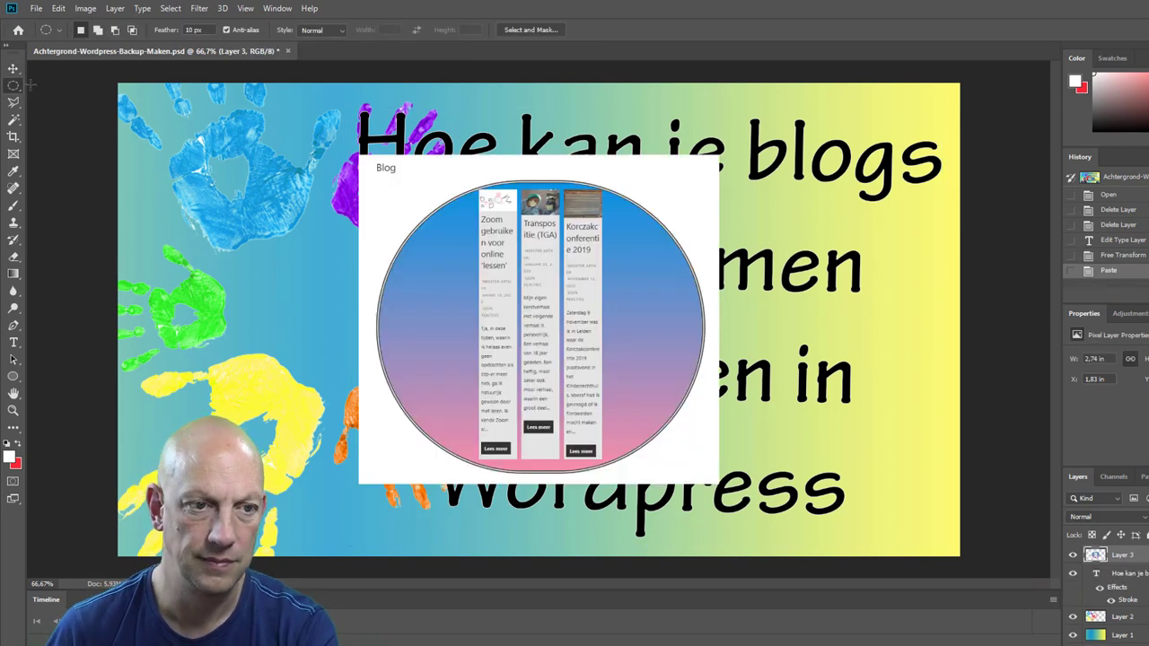
Step: Remove the white background around the pasted blog oval with a Magic Wand selection
left_click(13, 120)
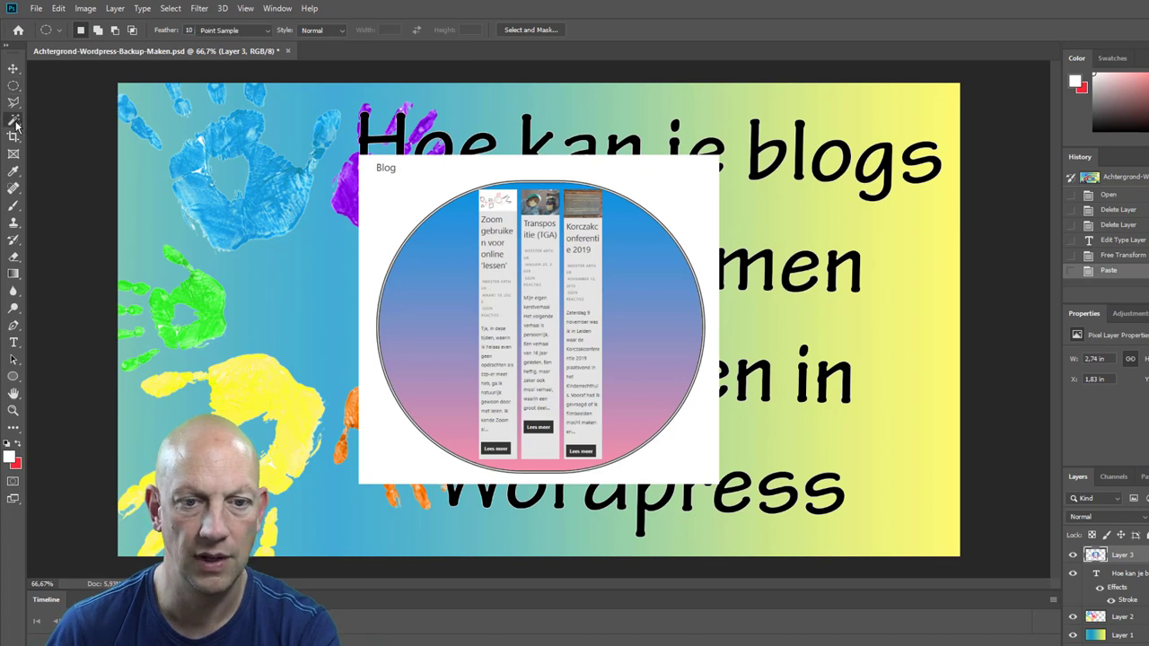
left_click(386, 207)
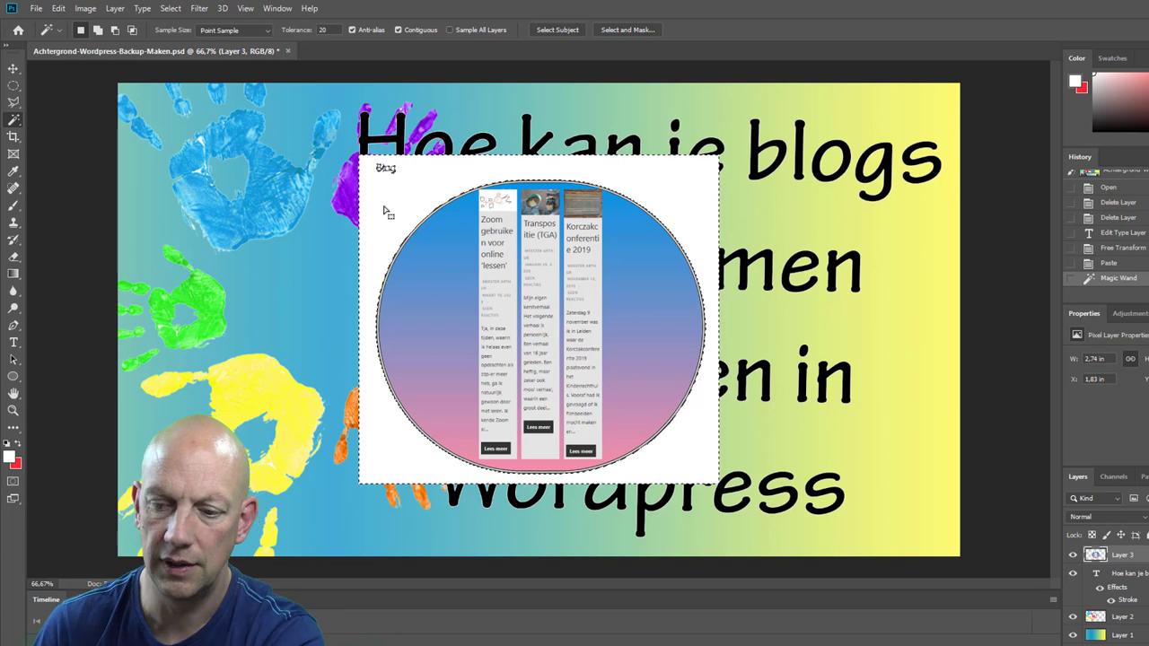
key("Delete")
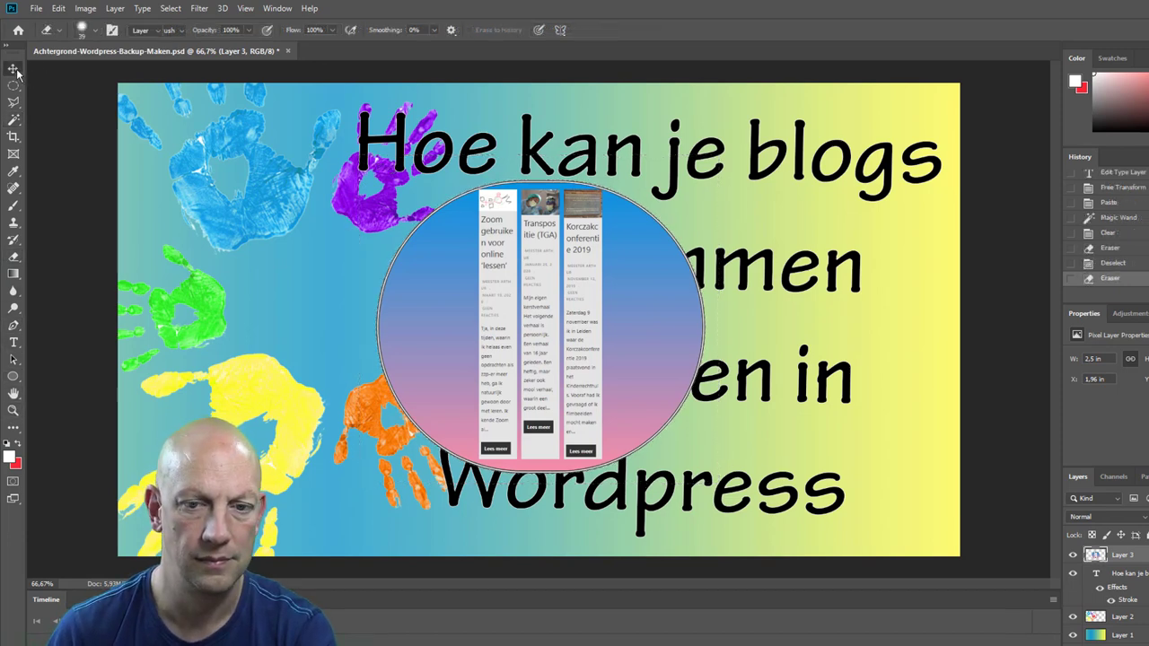
Step: Move the blog oval to the upper-left part of the canvas and enlarge it to about 116%
left_click(13, 69)
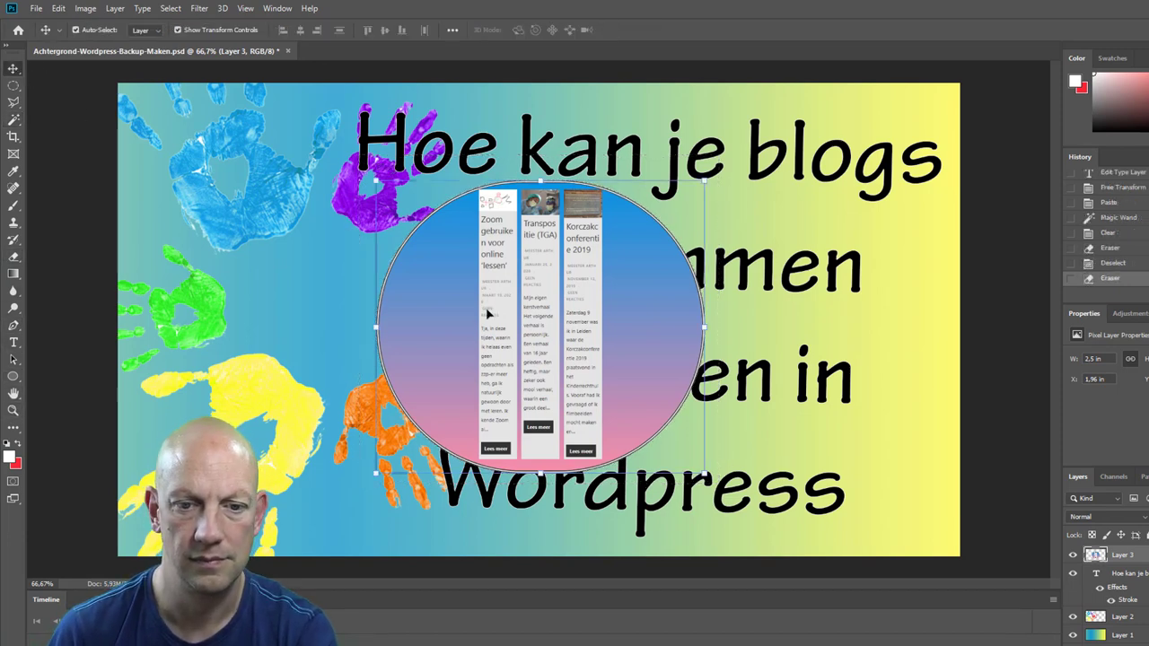
left_click_drag(439, 325, 186, 238)
left_click_drag(452, 387, 516, 434)
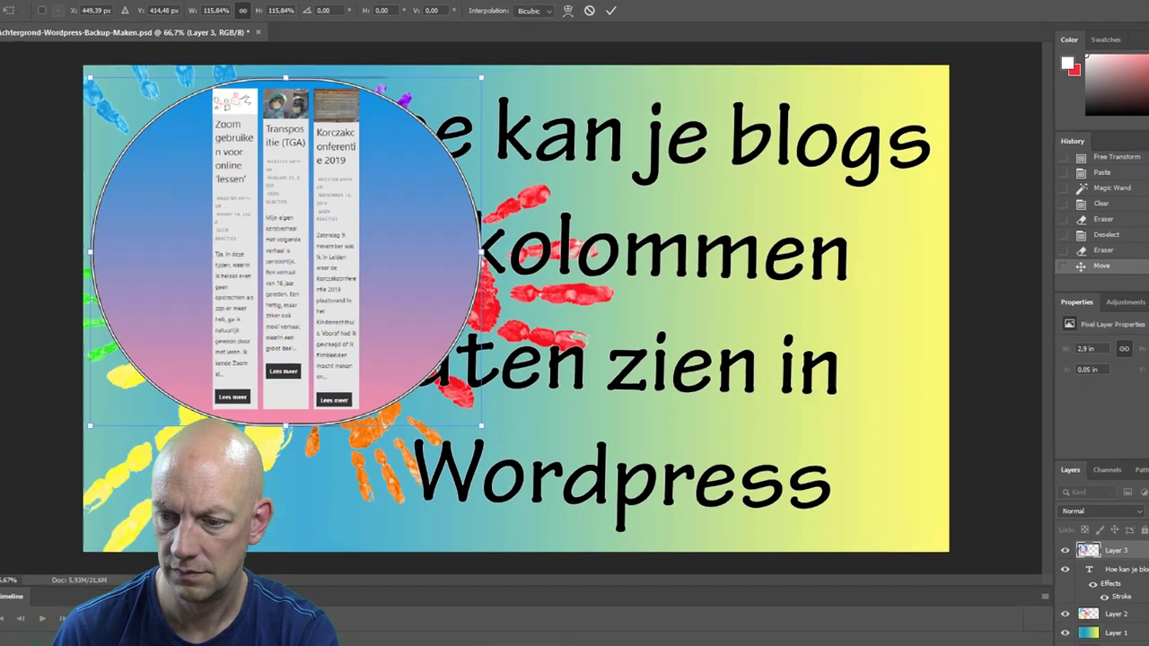
Step: Reduce the blog oval layer's fill to 70% and place the title text layer above it
left_click(1148, 535)
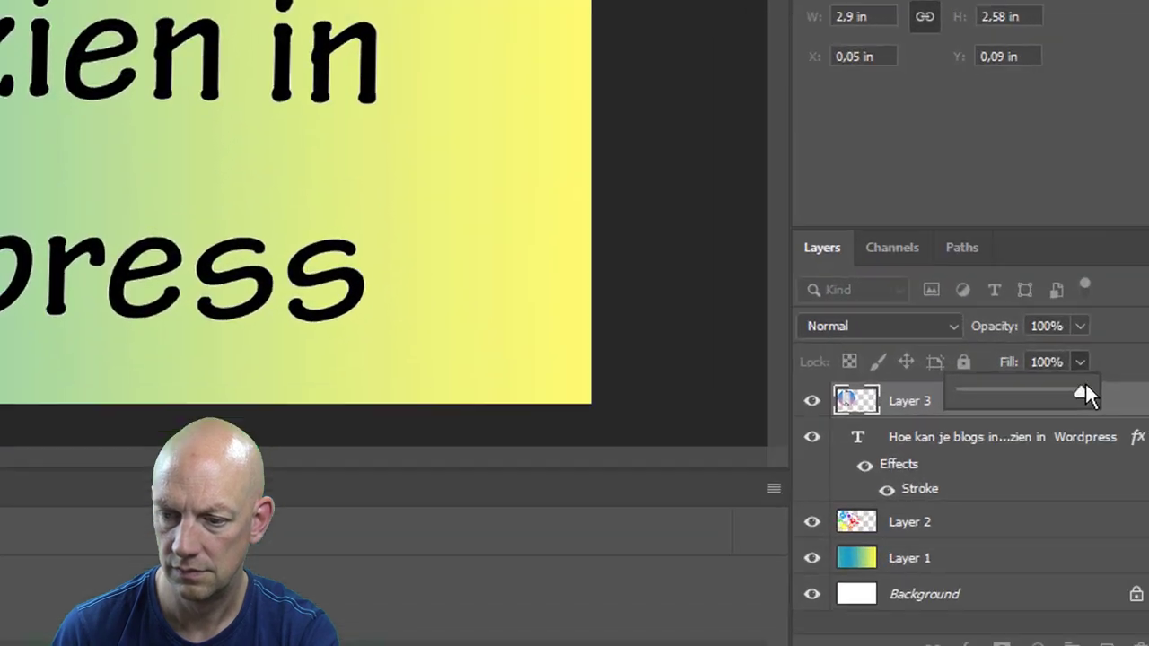
left_click_drag(1148, 549, 1148, 550)
left_click_drag(947, 316, 981, 338)
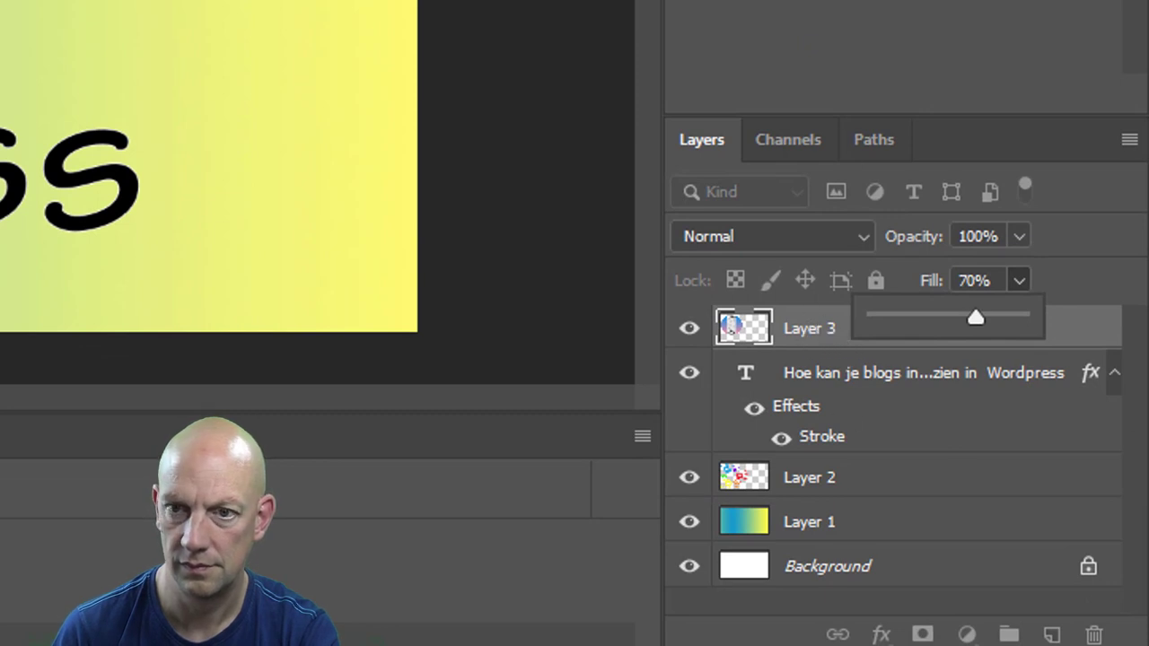
key("Return")
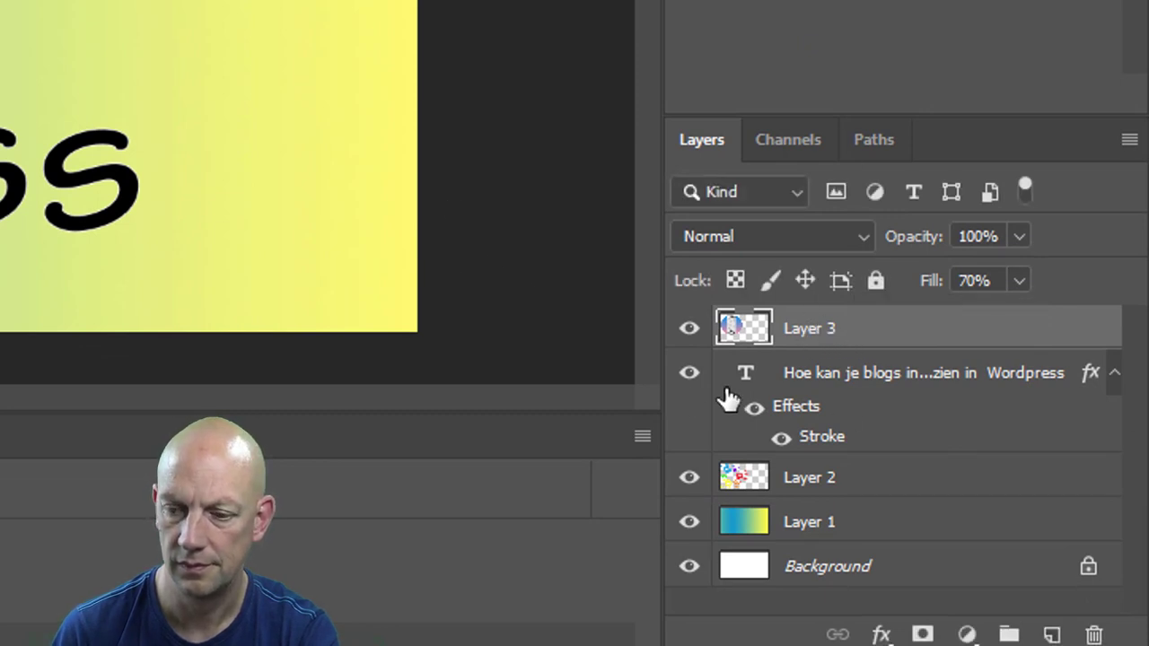
left_click_drag(823, 385, 819, 320)
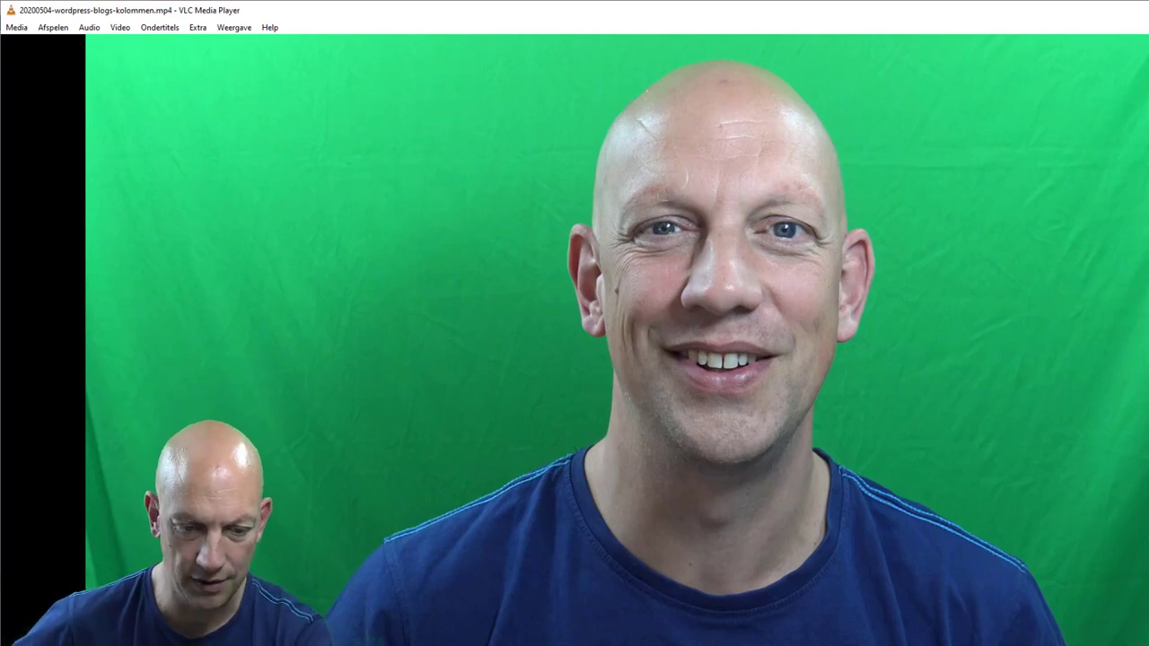
Step: Capture a screen snip of the presenter against the green screen in VLC and paste it into the Photoshop thumbnail
key("super+shift+s")
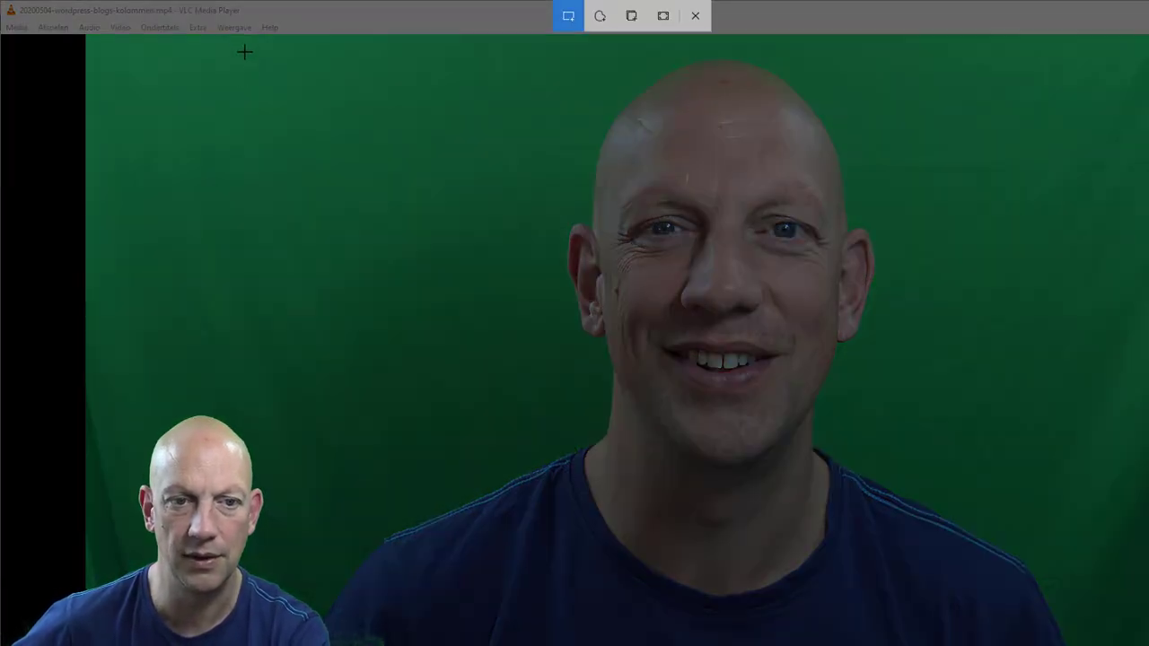
mouse_move(244, 52)
left_mouse_down()
mouse_move(644, 213)
mouse_move(1054, 645)
mouse_move(1142, 645)
left_mouse_up()
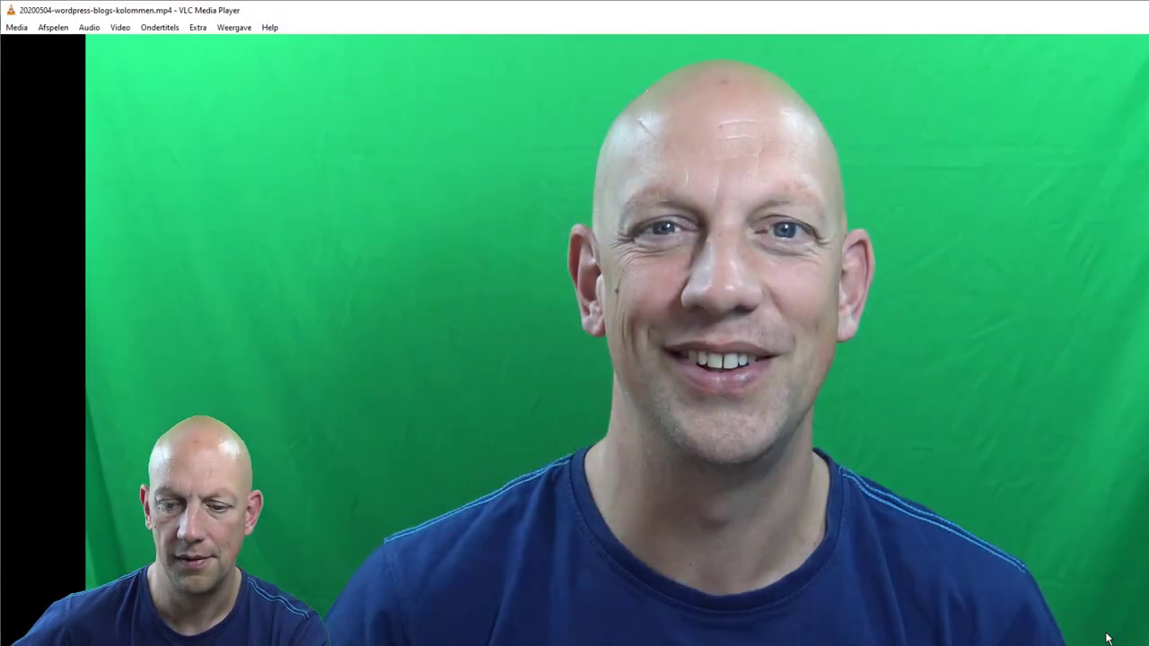
key("alt+Tab")
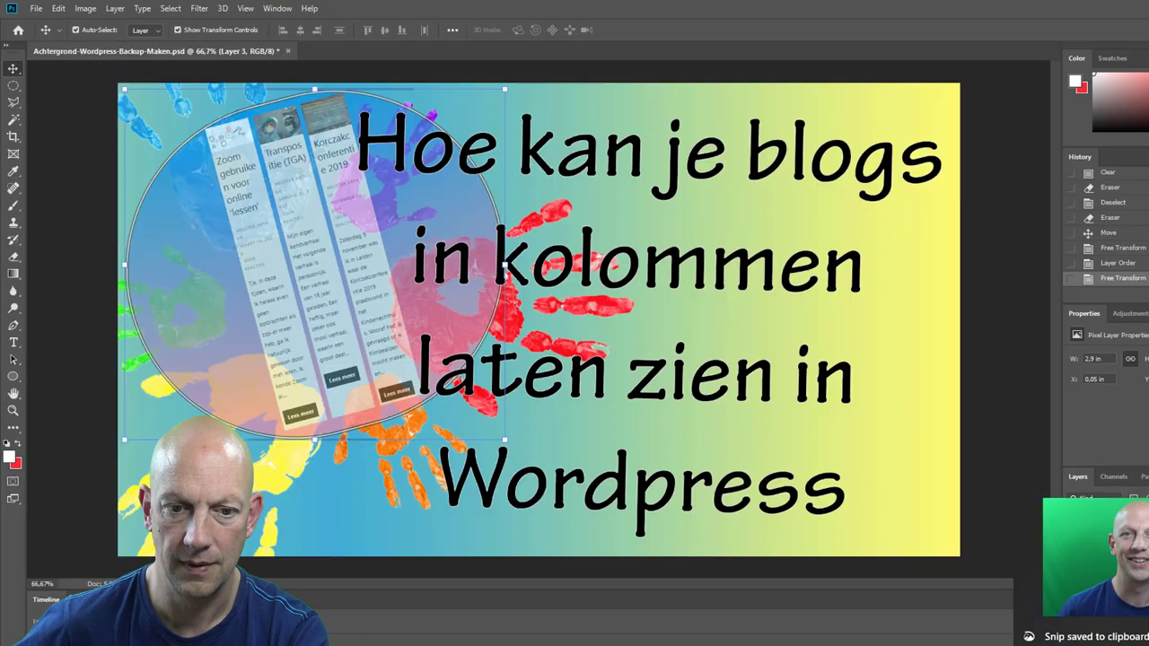
left_click(13, 85)
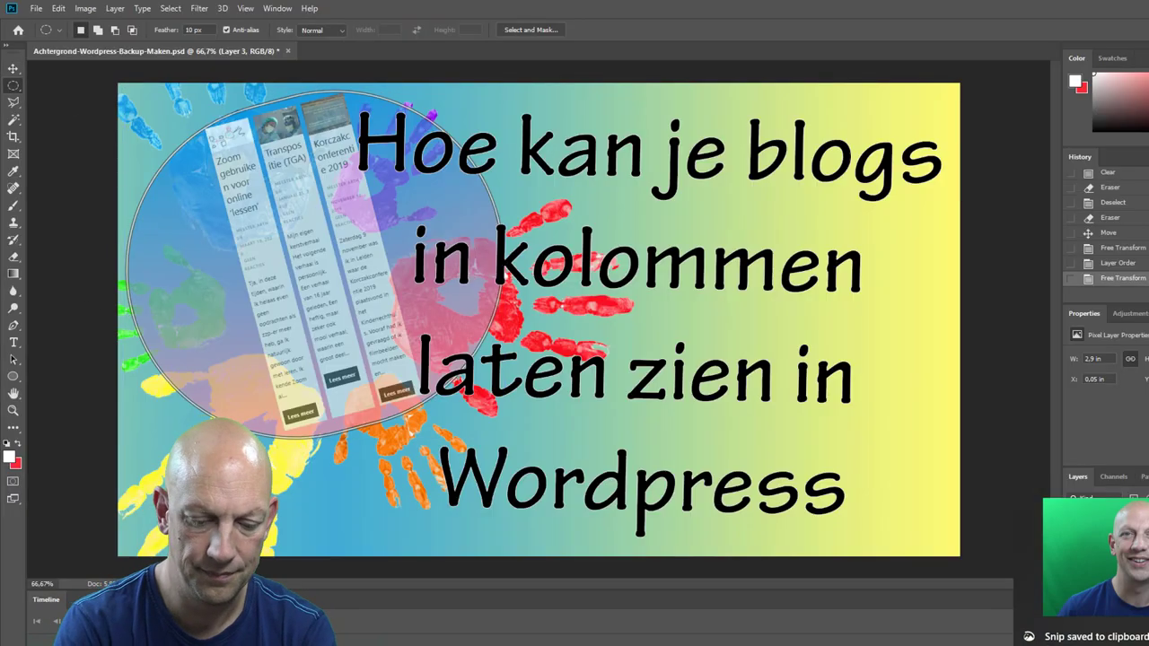
key("ctrl+v")
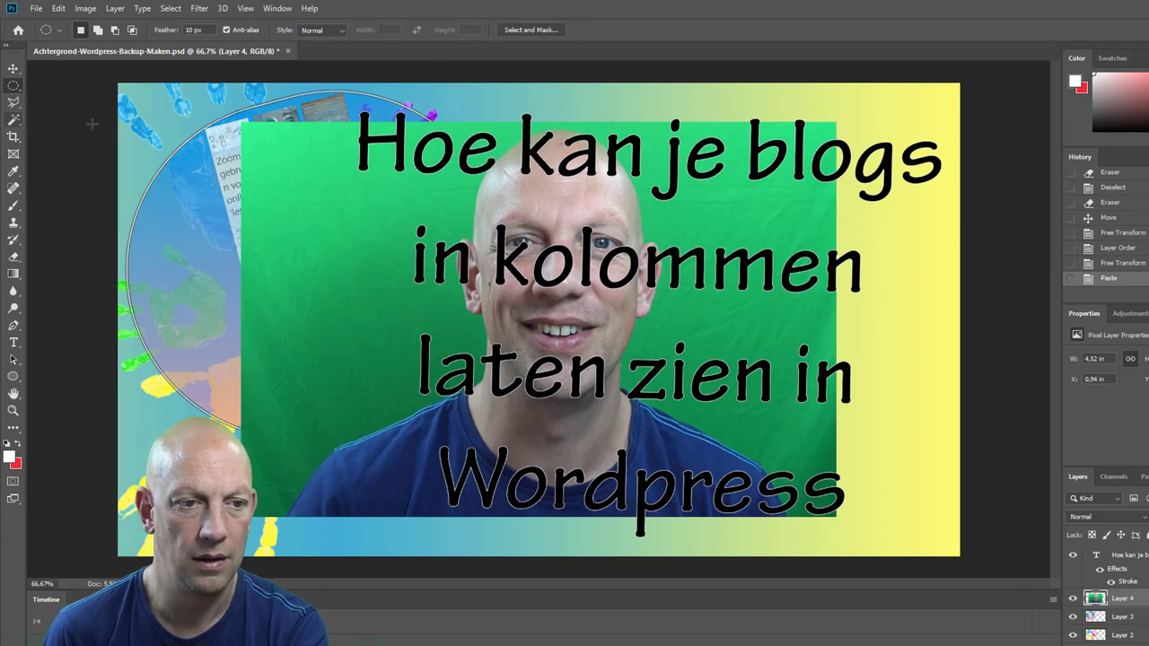
Step: Remove the green background around the pasted presenter with added Magic Wand selections
left_click(13, 119)
left_click(296, 307, "shift")
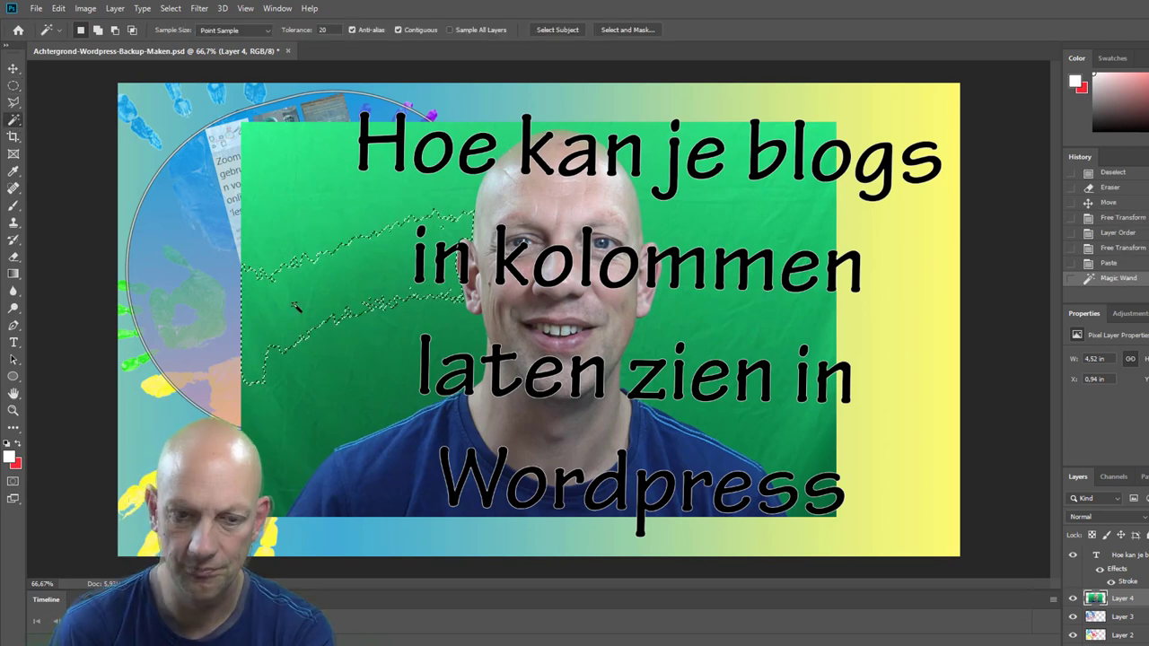
left_click(556, 170, "shift")
left_click(683, 422, "shift")
left_click(827, 469, "shift")
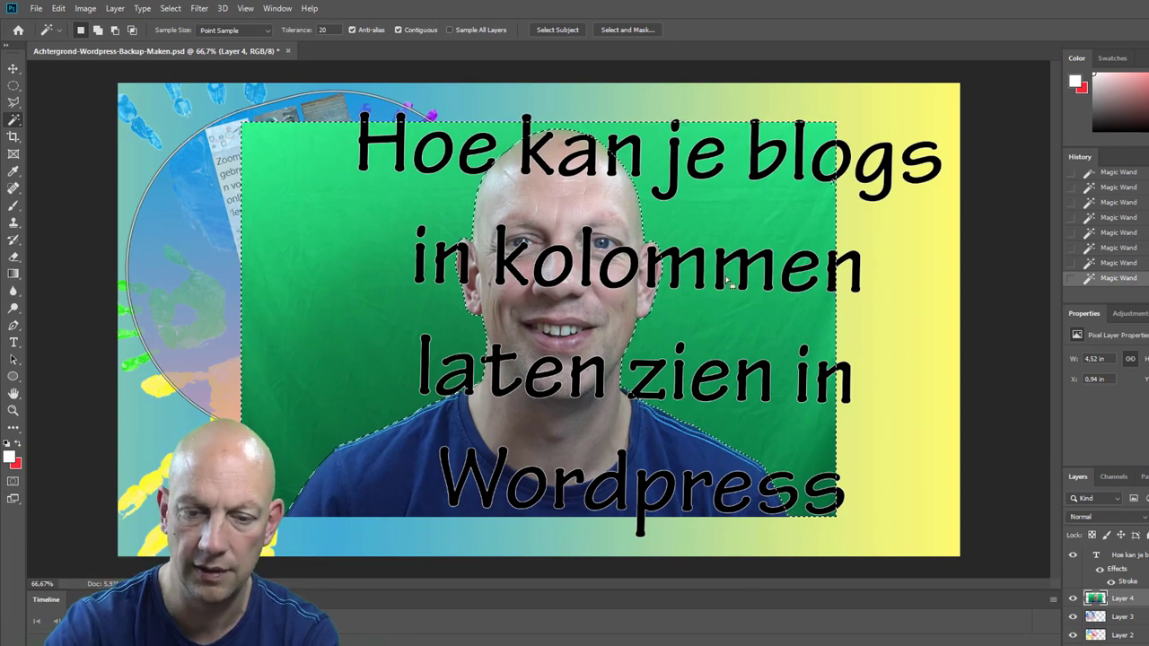
key("Delete")
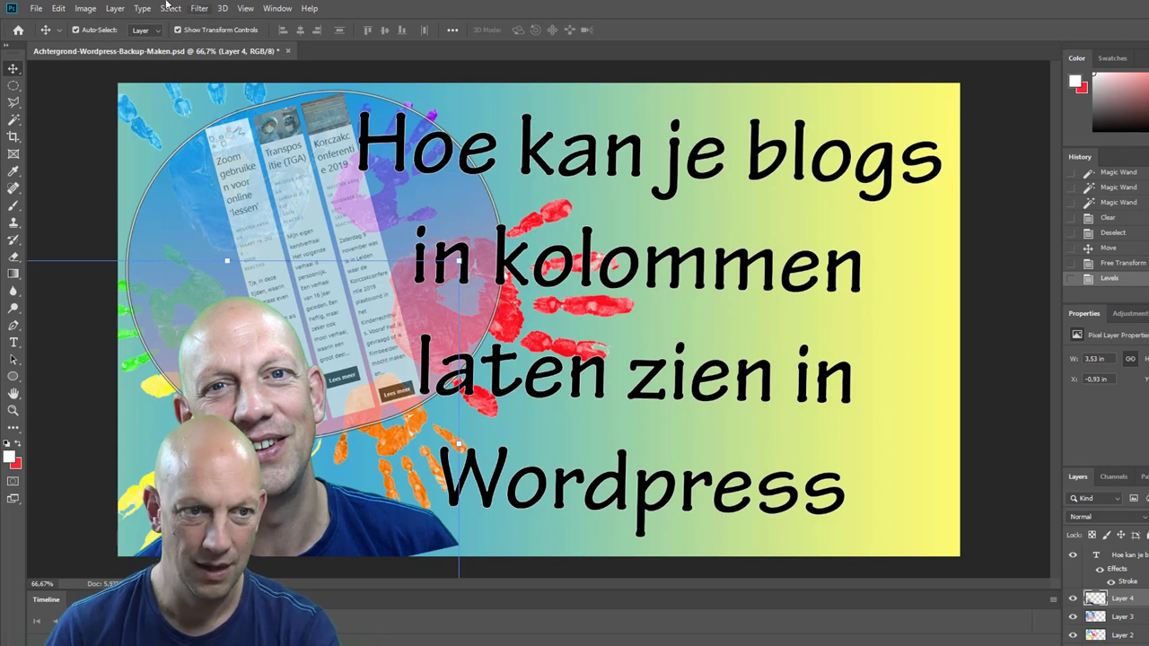
Step: Save the Photoshop thumbnail and upload its blog-columns JPG as the video's custom thumbnail in YouTube Studio
left_click(36, 8)
left_click(63, 157)
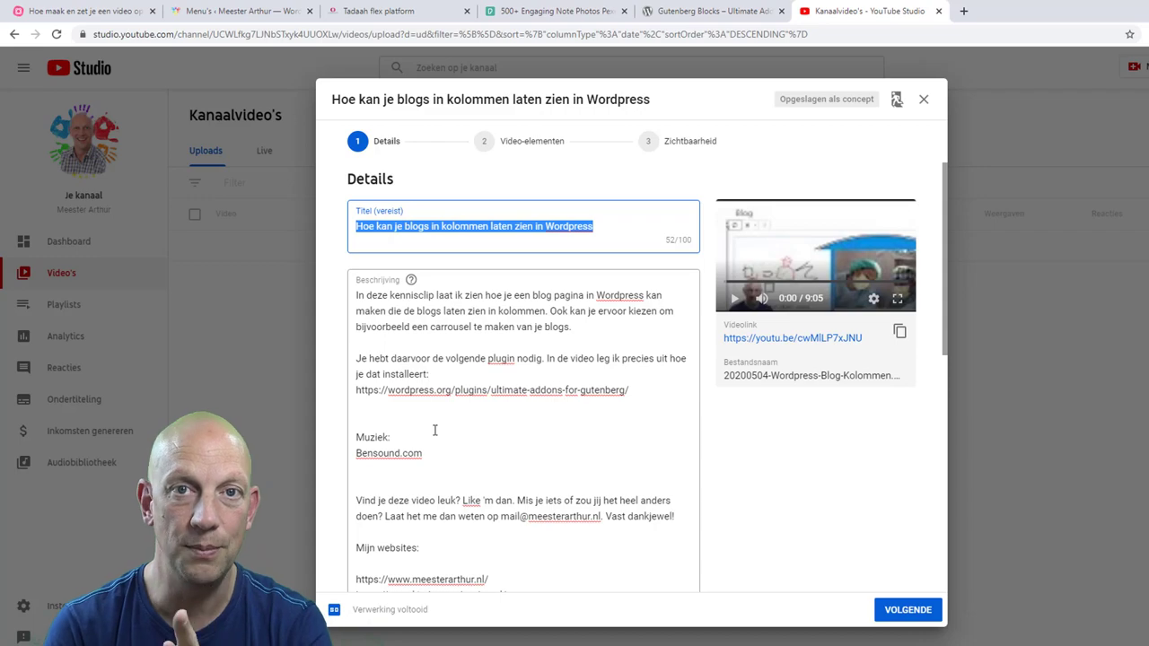
scroll(449, 462, "down", 4)
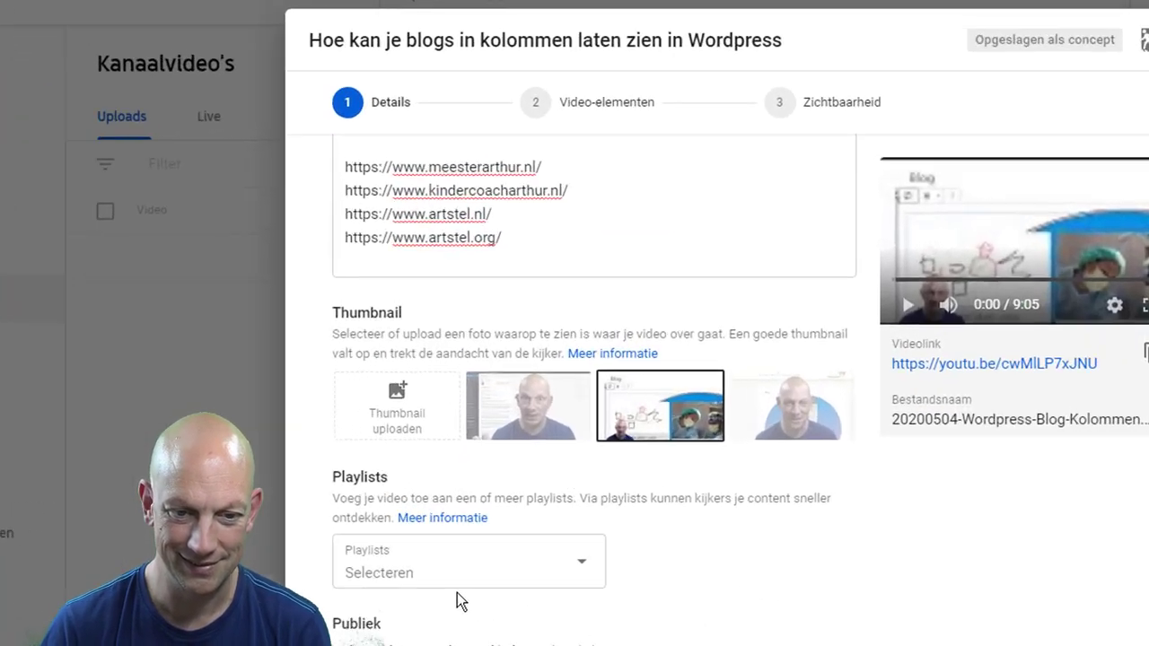
left_click(365, 480)
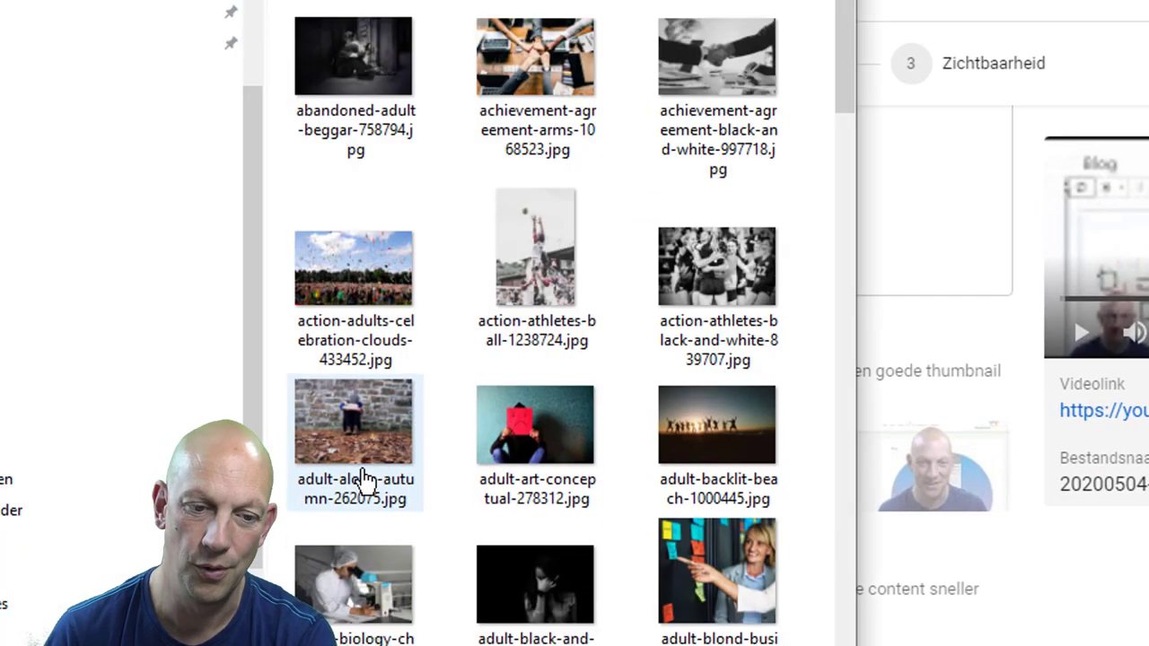
left_click(112, 171)
left_click(725, 222)
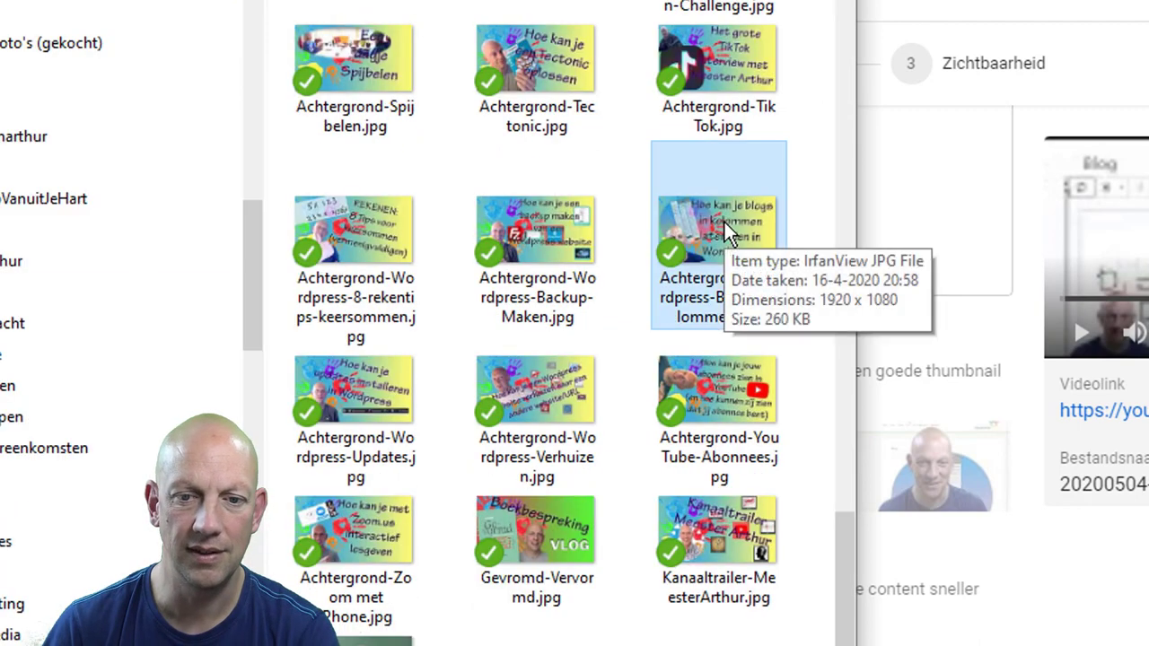
double_click(719, 234)
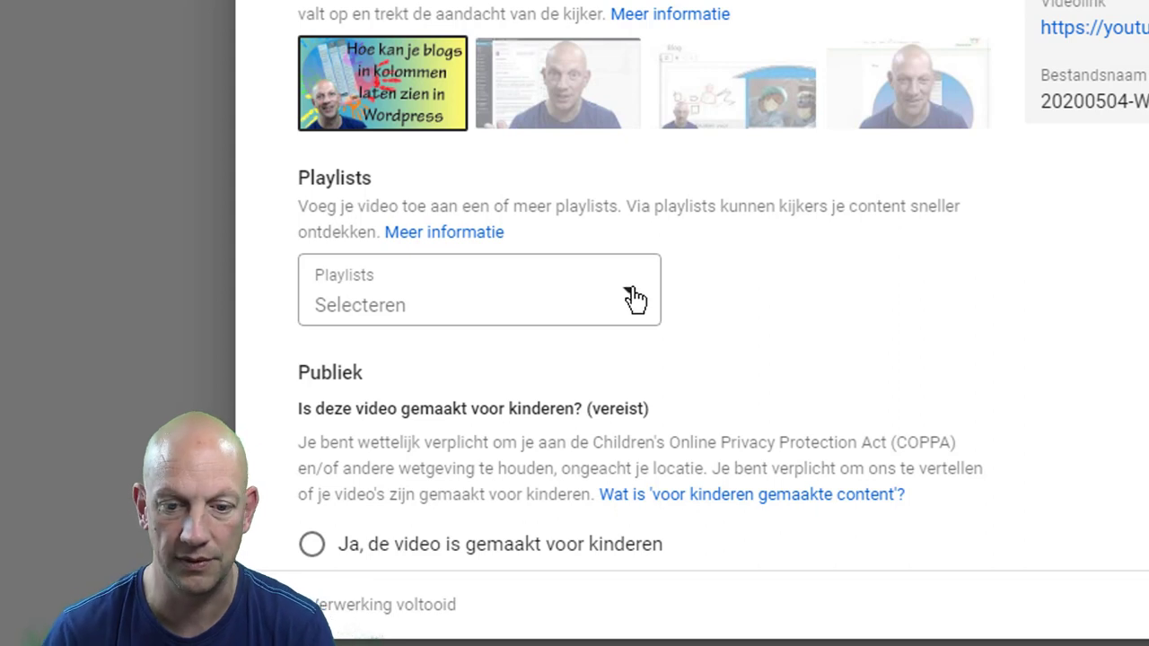
Step: Create a new public playlist titled "Kennisclips Wordpress" and add the video to it
left_click(635, 299)
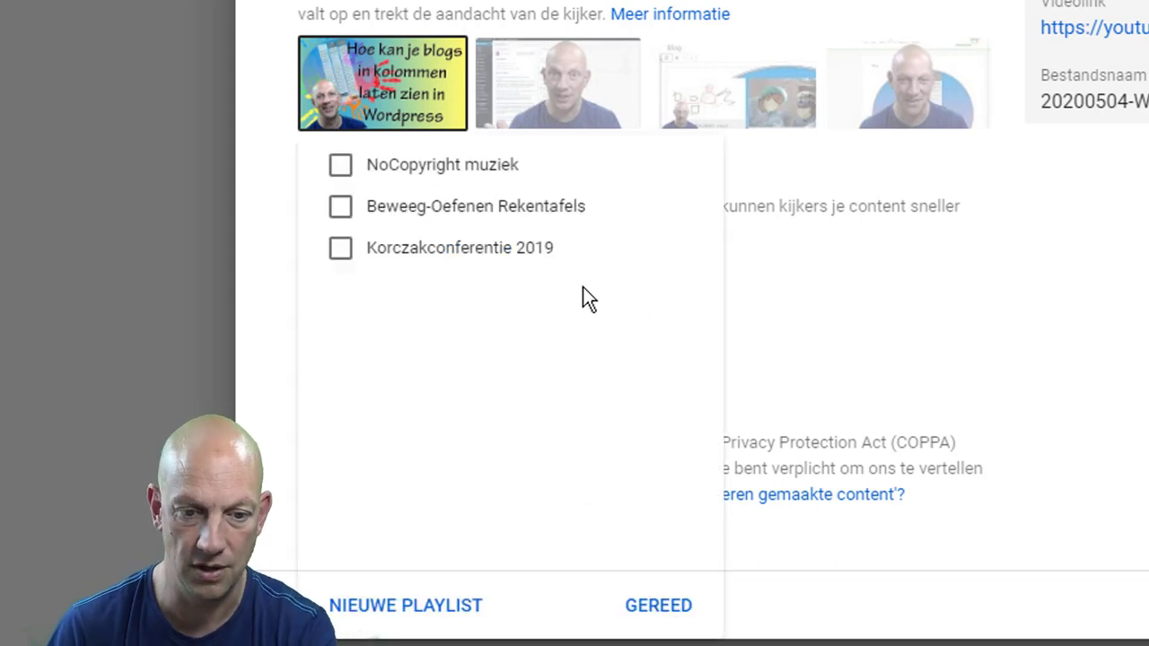
left_click(393, 610)
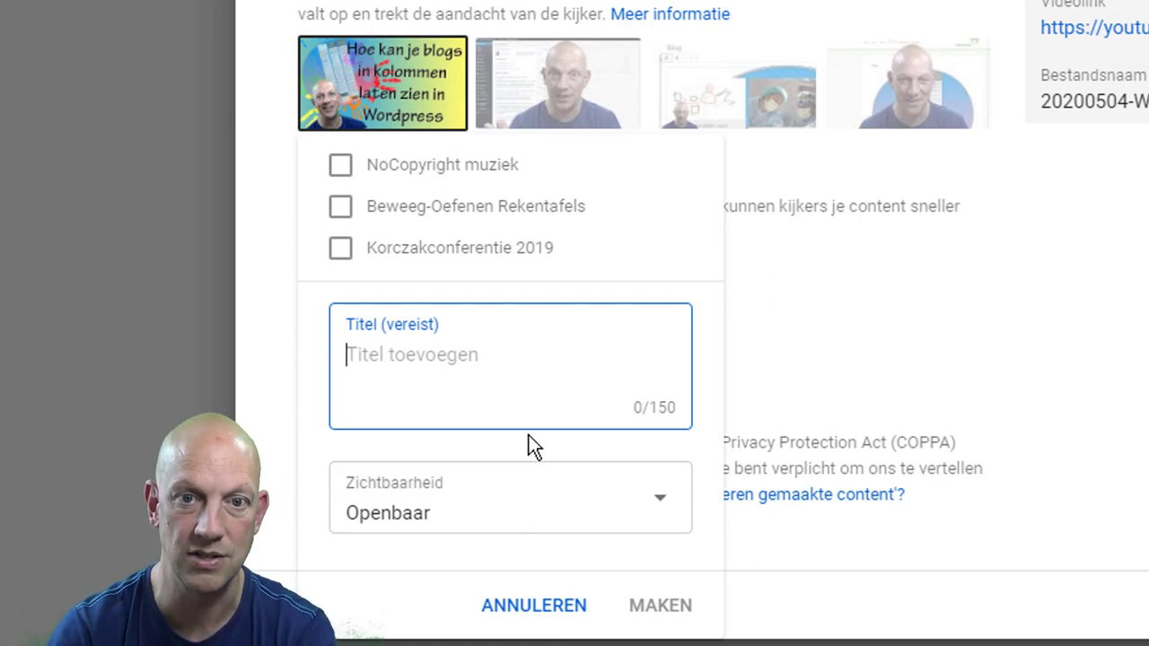
type("K")
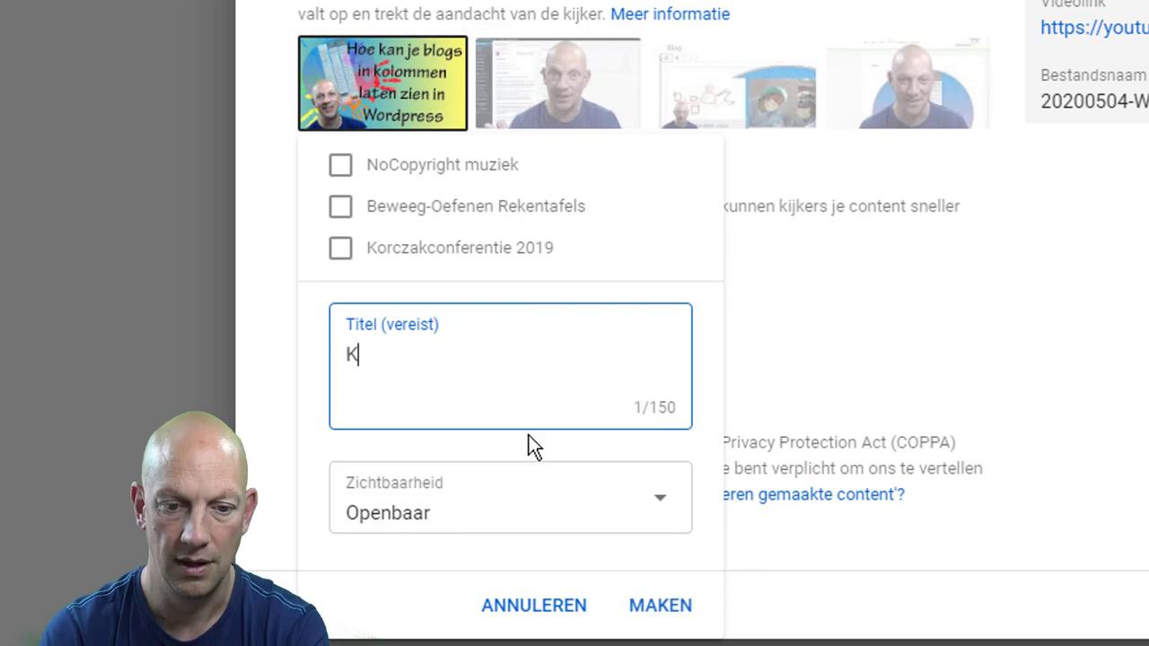
type("ennisc")
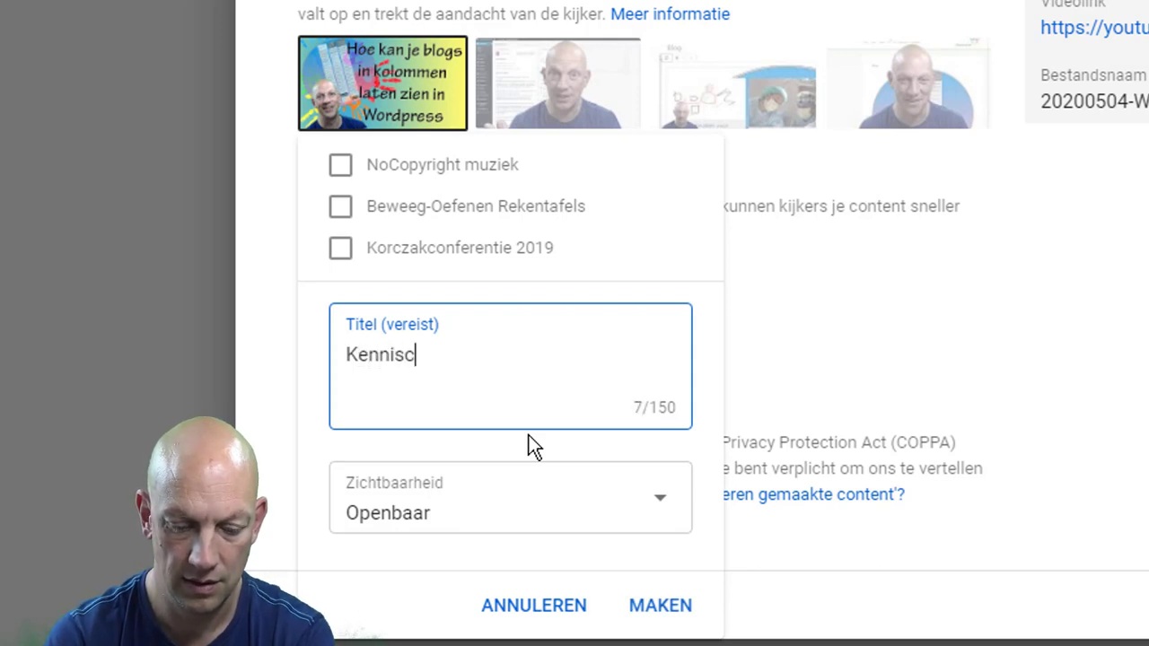
type("lips Wortdpress")
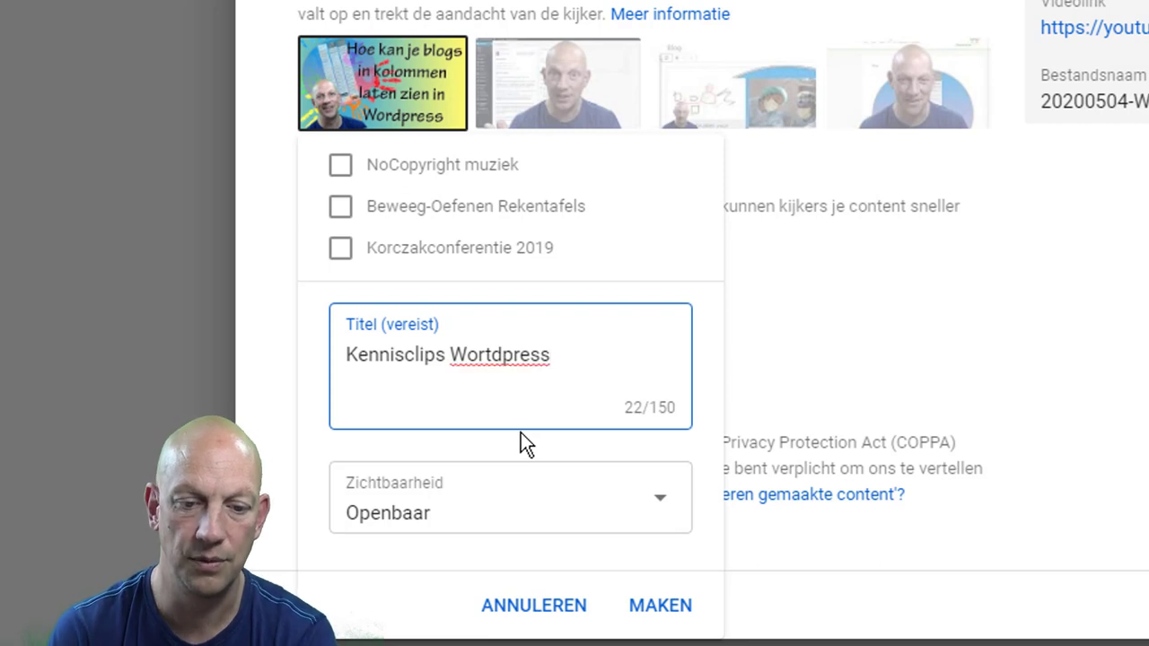
key("Left")
key("Left")
key("Left")
key("Left")
key("Left")
key("Left")
key("BackSpace")
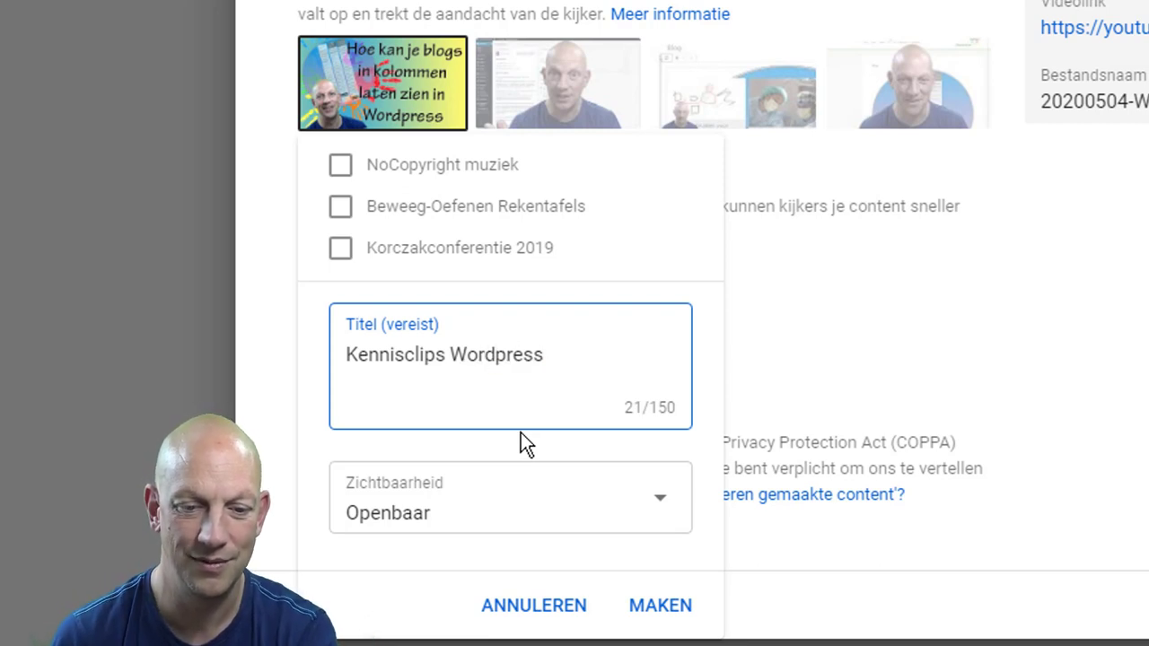
left_click(654, 608)
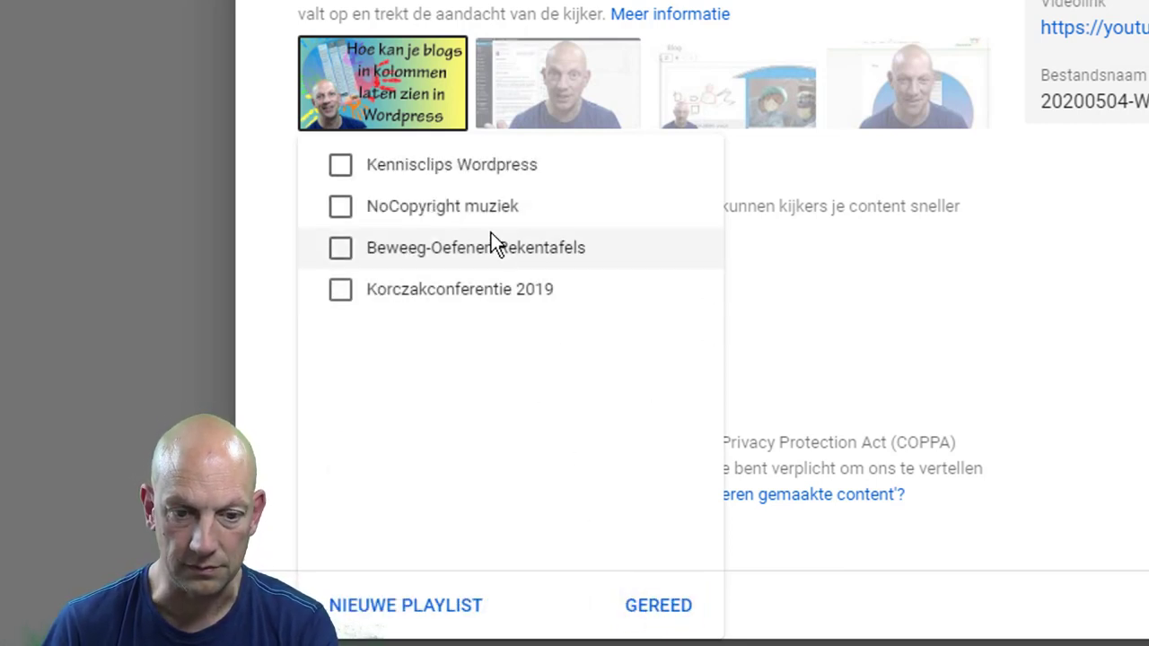
left_click(341, 167)
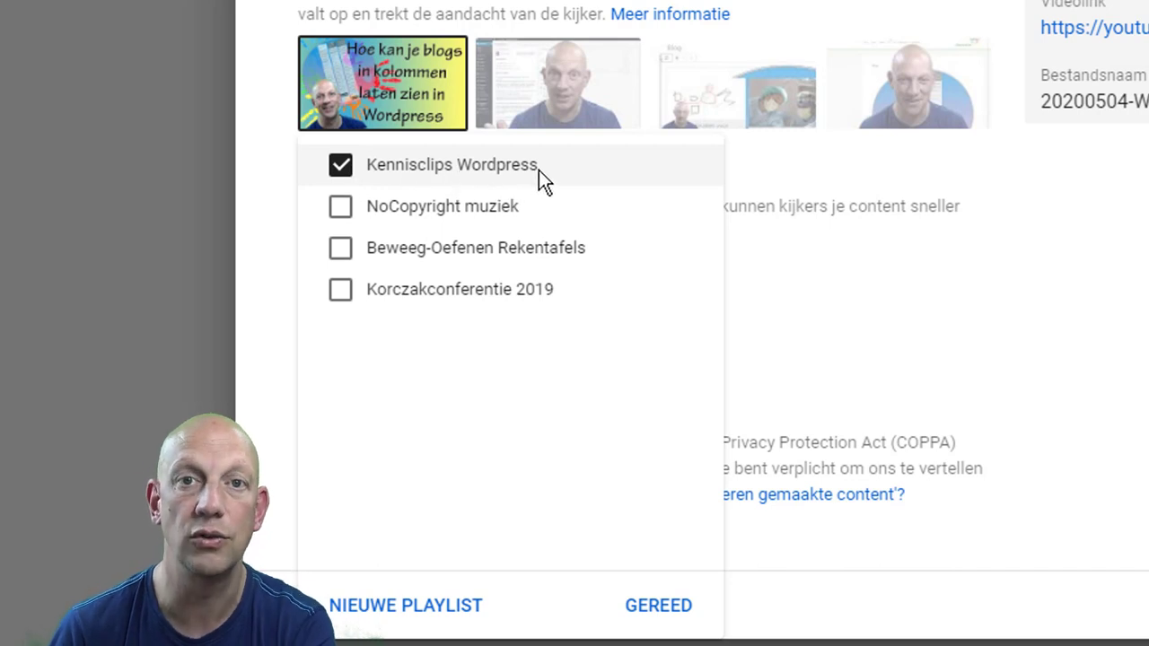
left_click(646, 611)
Step: Mark the video as not made for children and review the advanced age restriction options without changing them
scroll(794, 340, "down", 2)
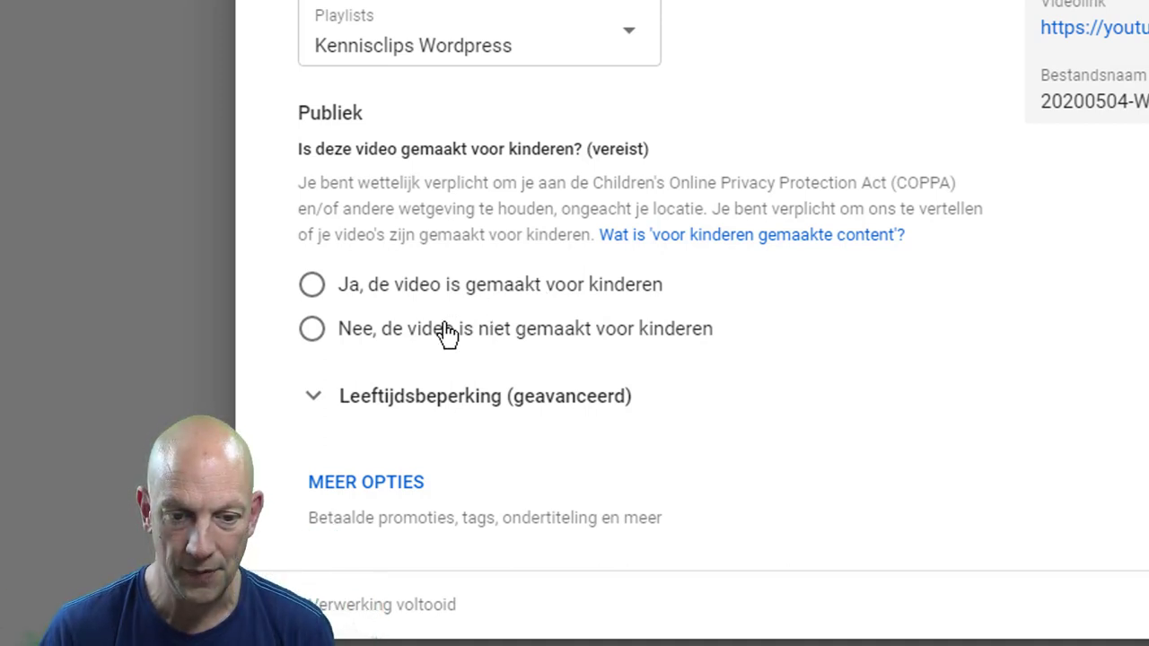
left_click(314, 330)
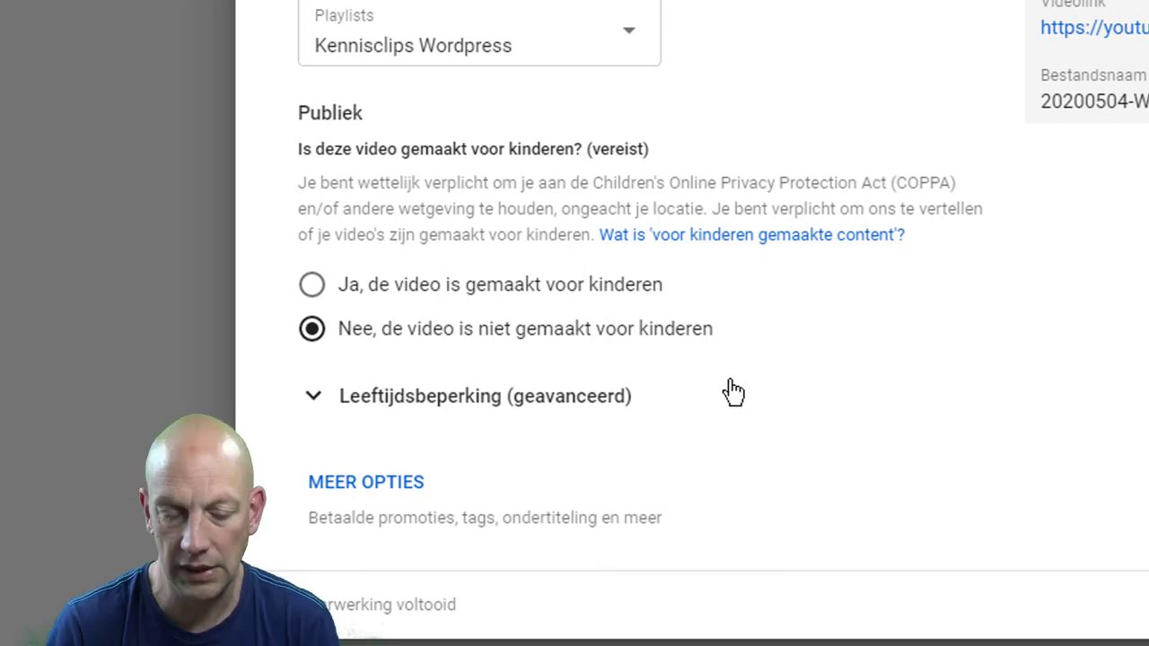
left_click(399, 401)
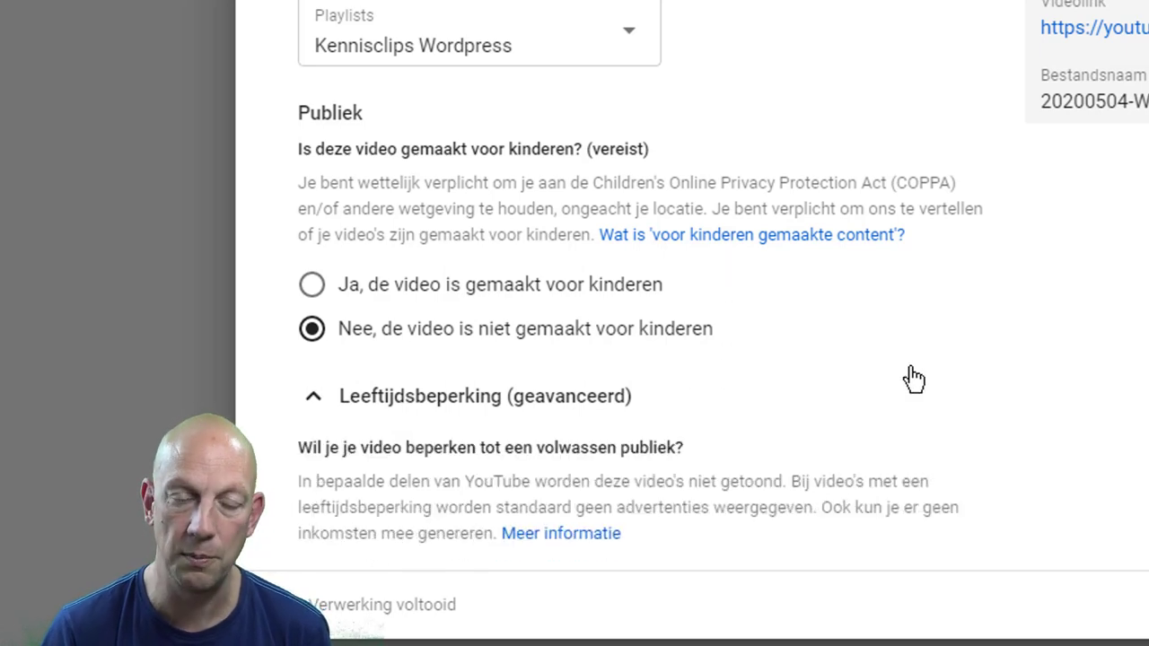
scroll(914, 379, "down", 3)
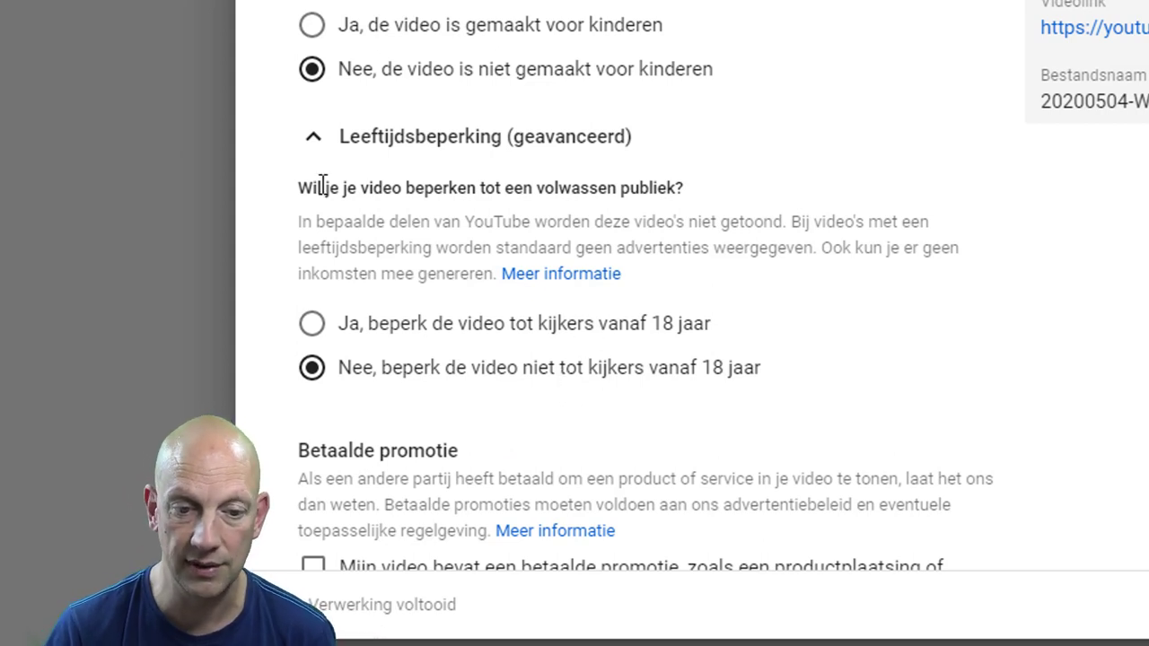
left_click(306, 154)
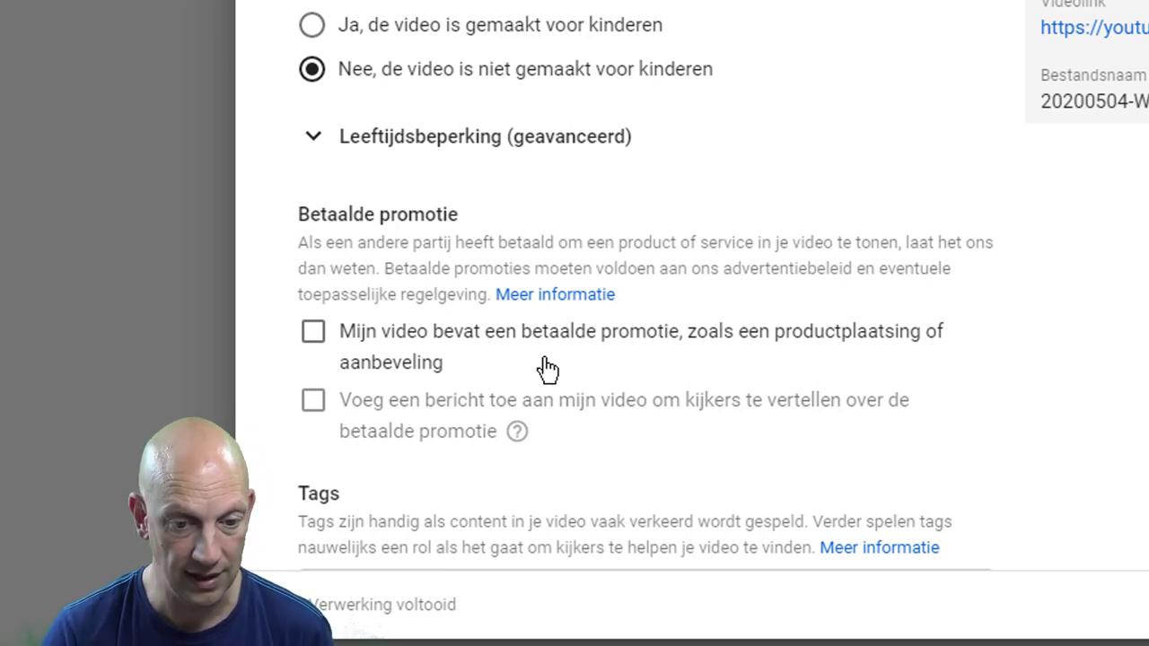
Step: Add the tags Wordpress, Blogs, Kolommen, Pagina and Pagina maken to the video's existing tags
scroll(860, 366, "down", 3)
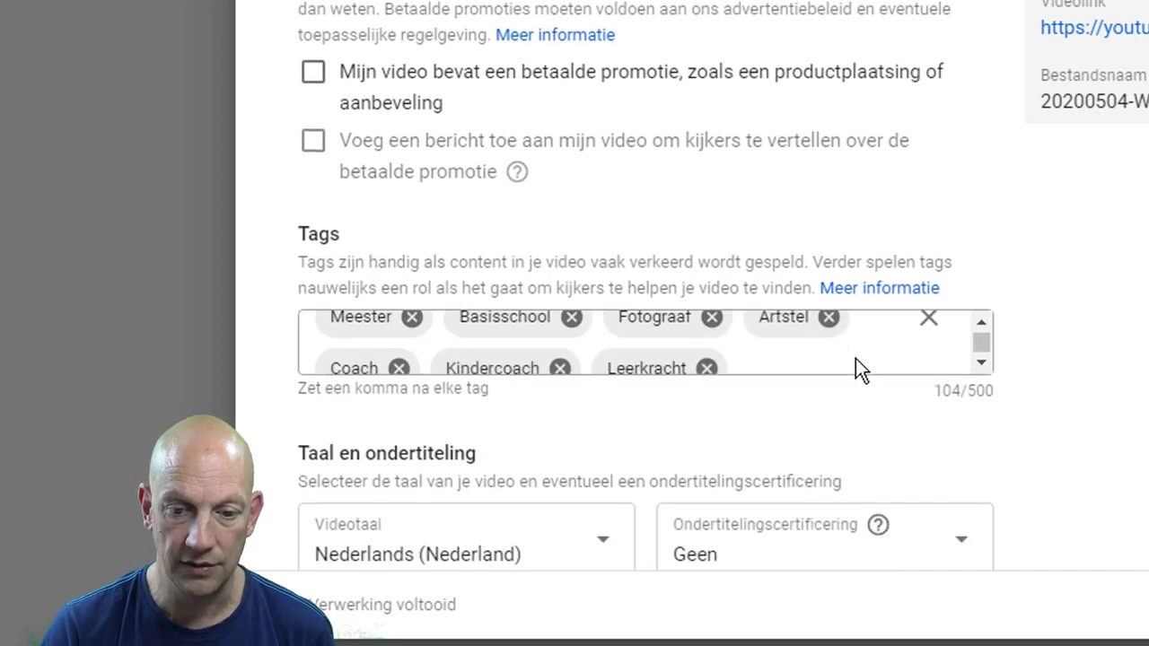
scroll(855, 359, "down", 1)
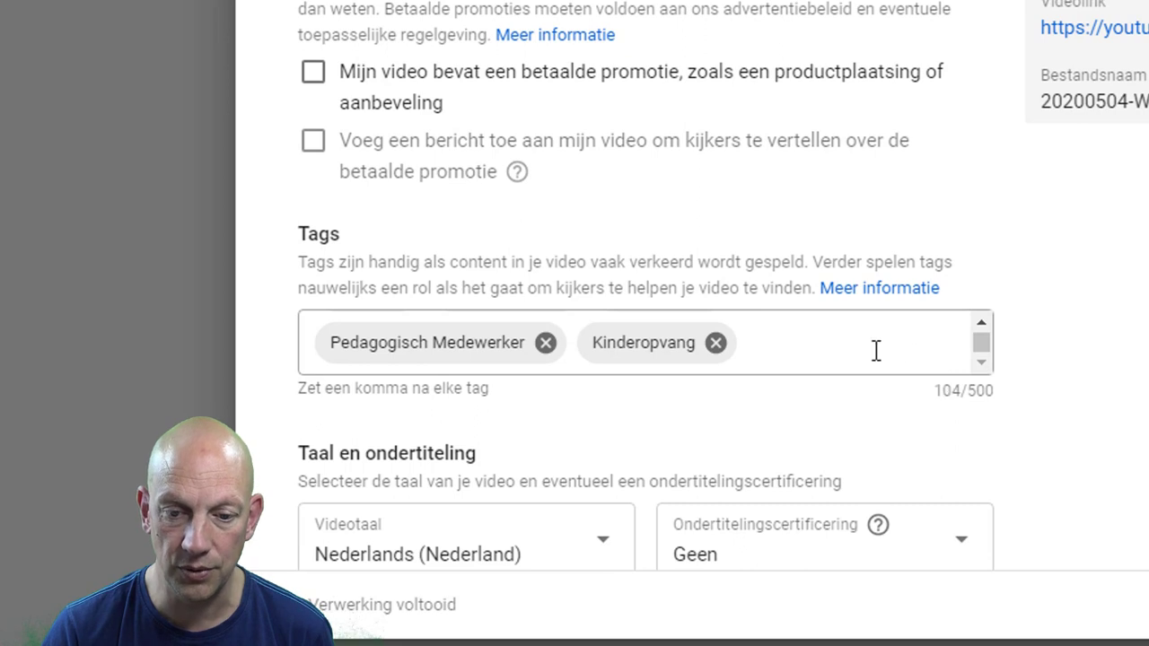
left_click(816, 357)
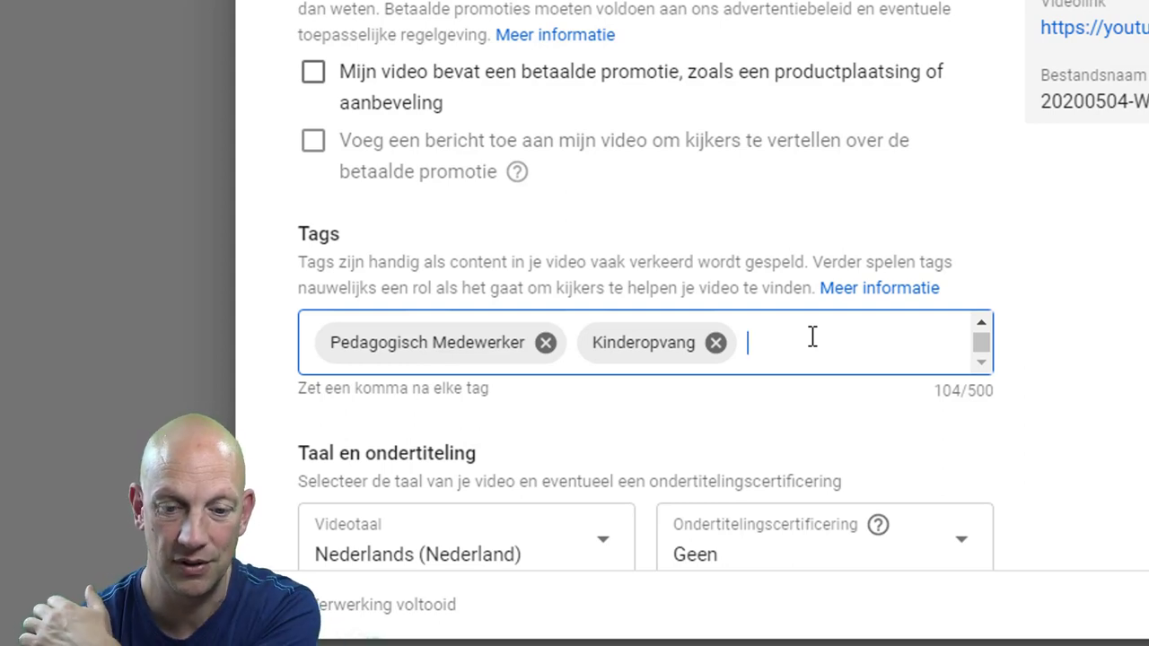
type("Wordp")
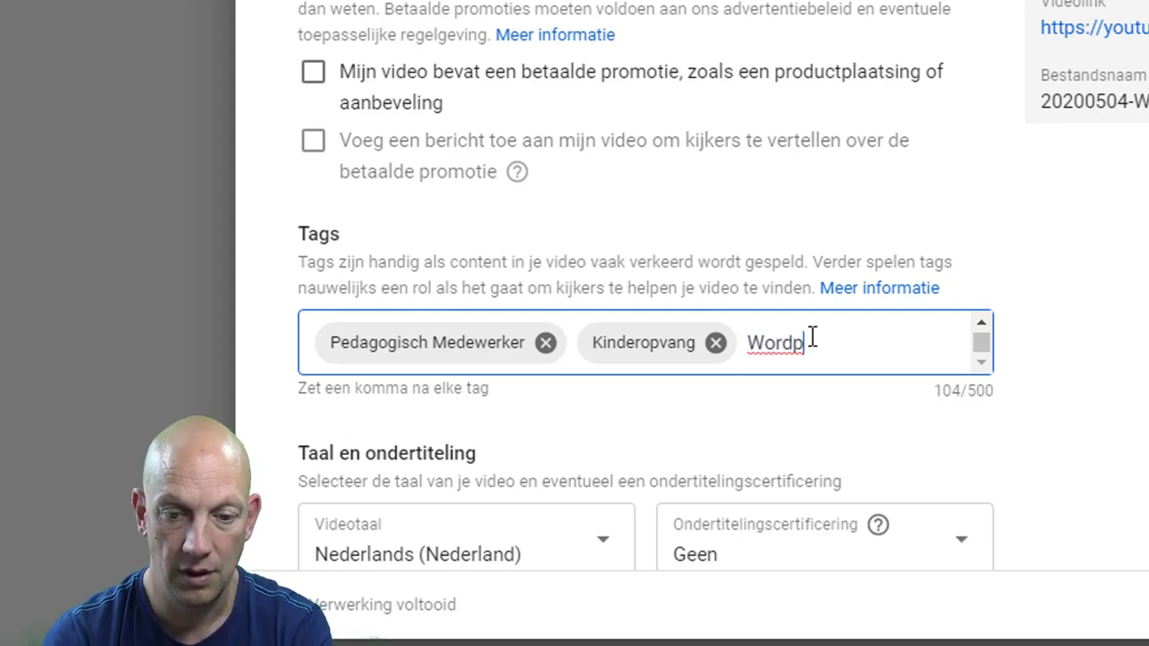
type("ress,")
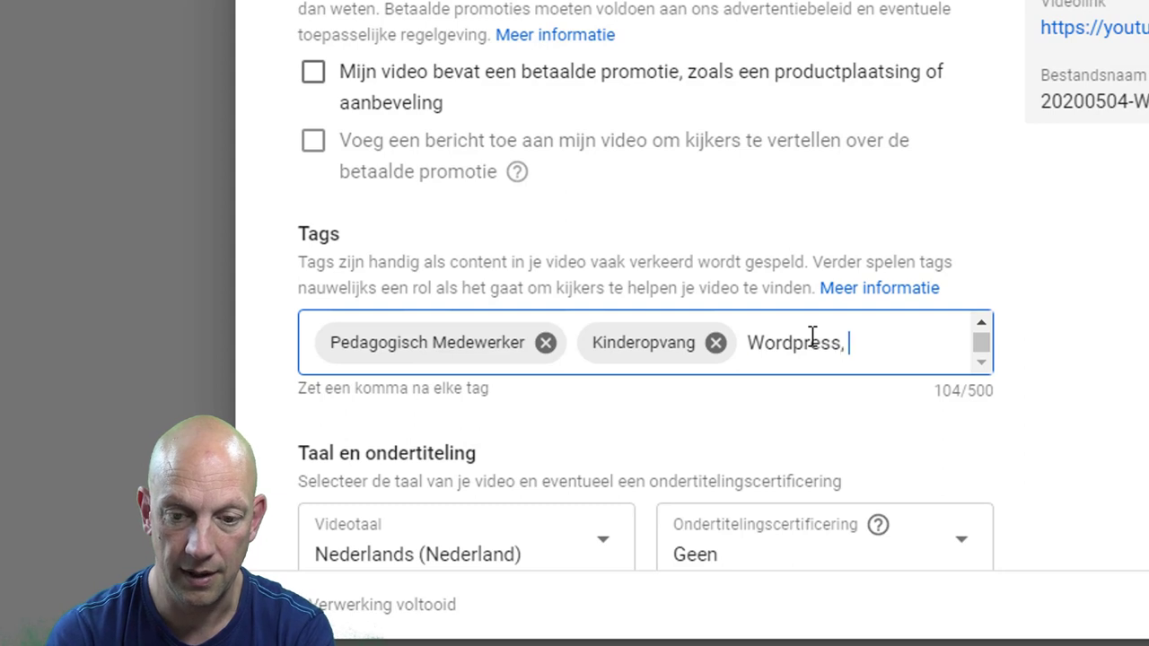
type("Blogs")
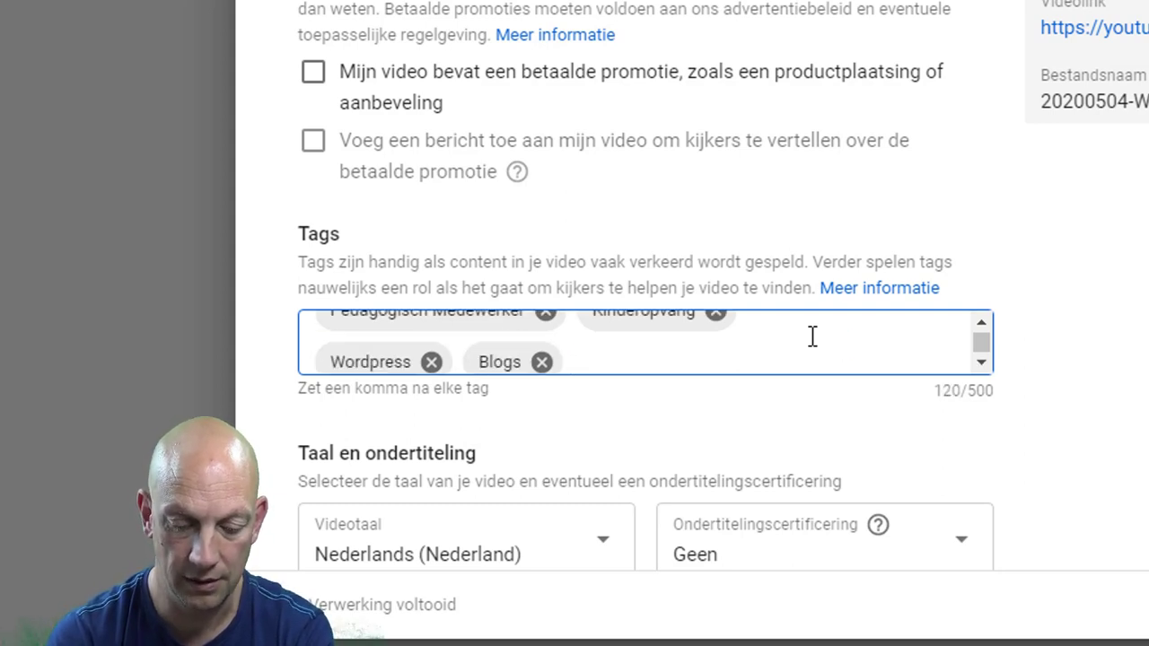
type(",Kolo")
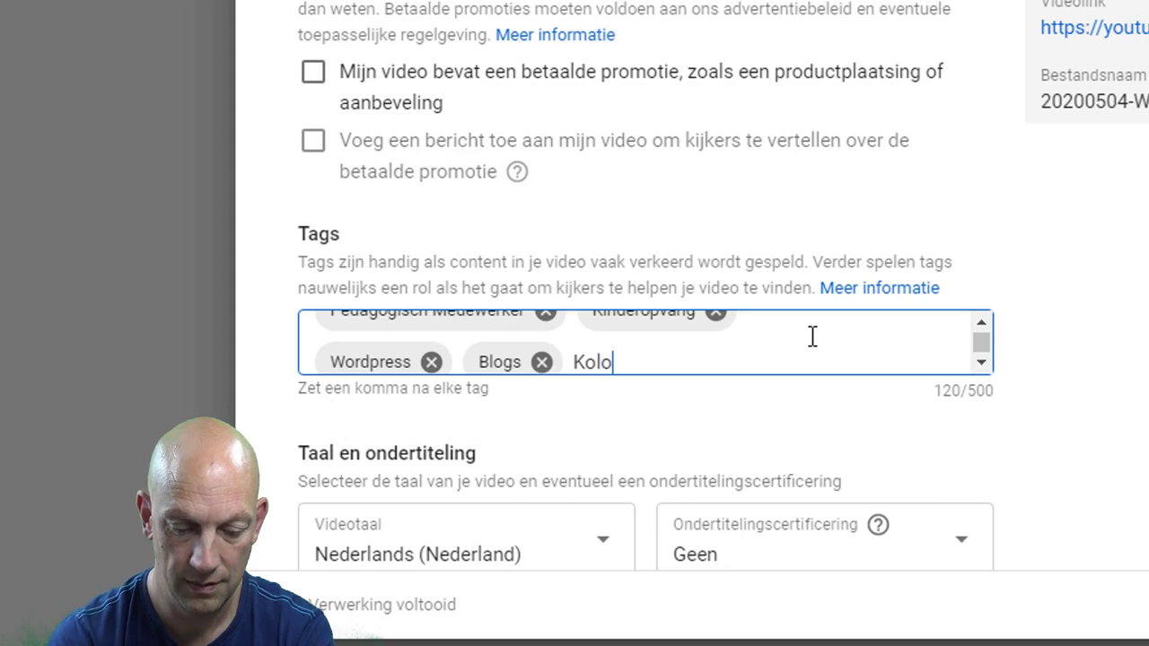
type("mmen")
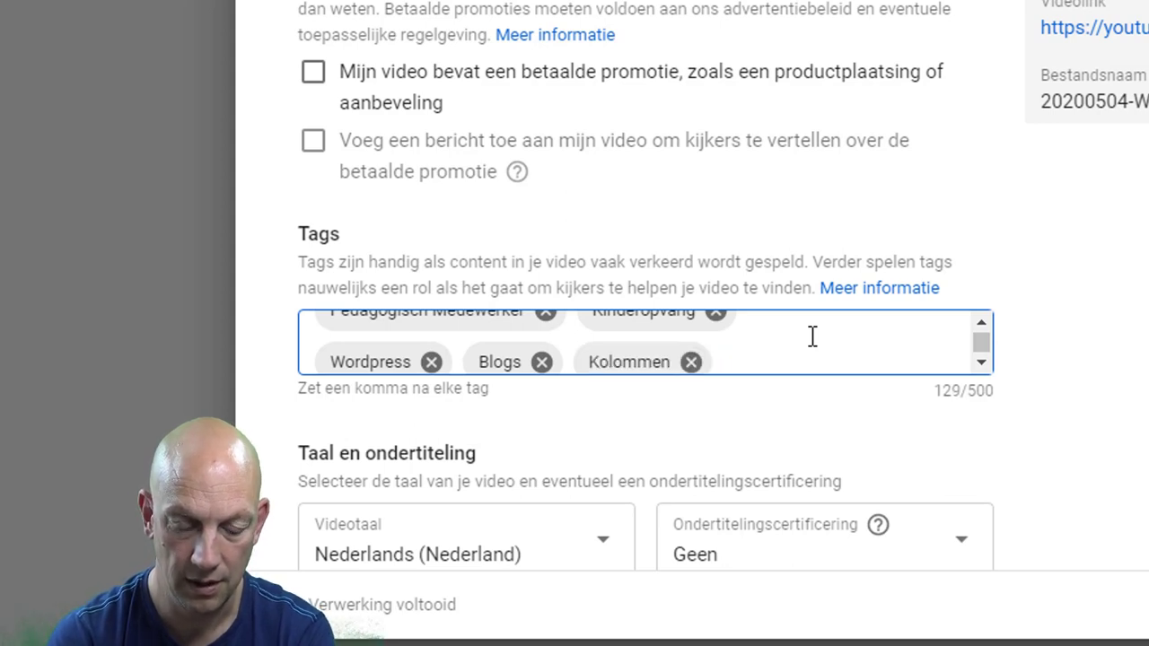
type(",Pagina")
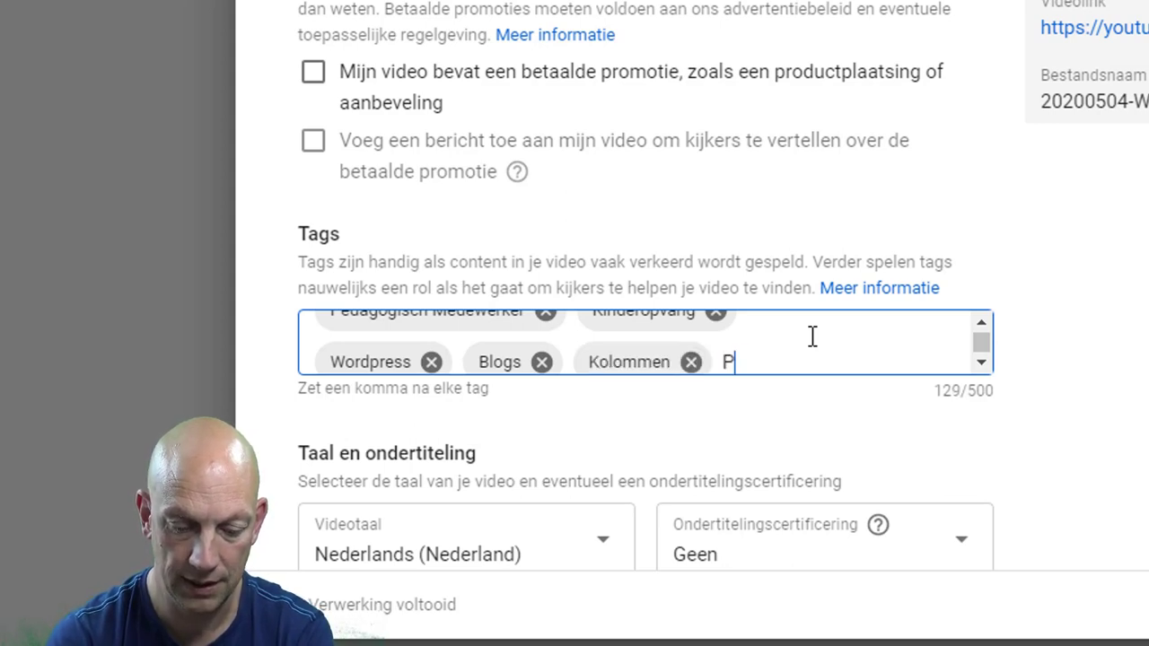
type(",")
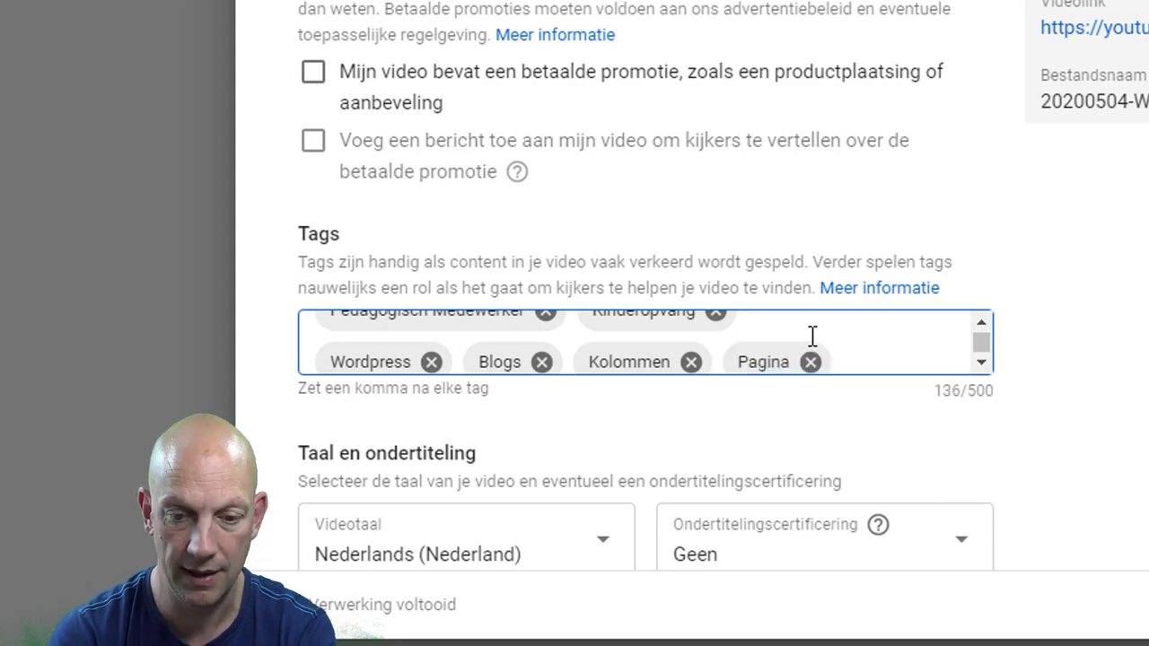
type("Pagin")
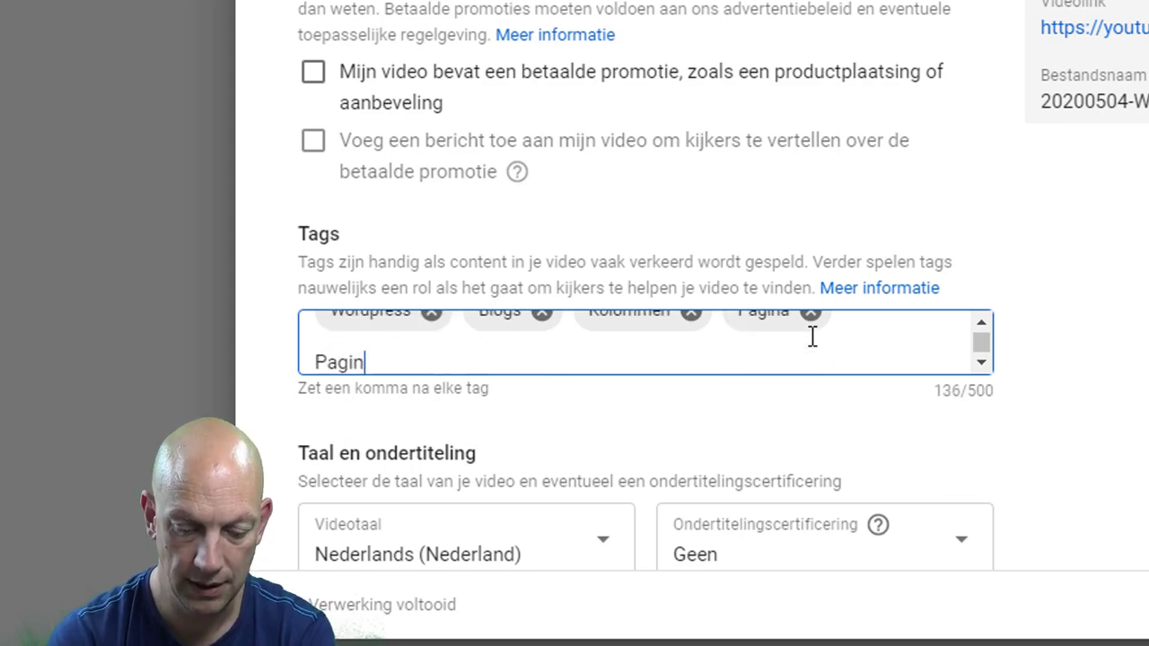
type("a maken,")
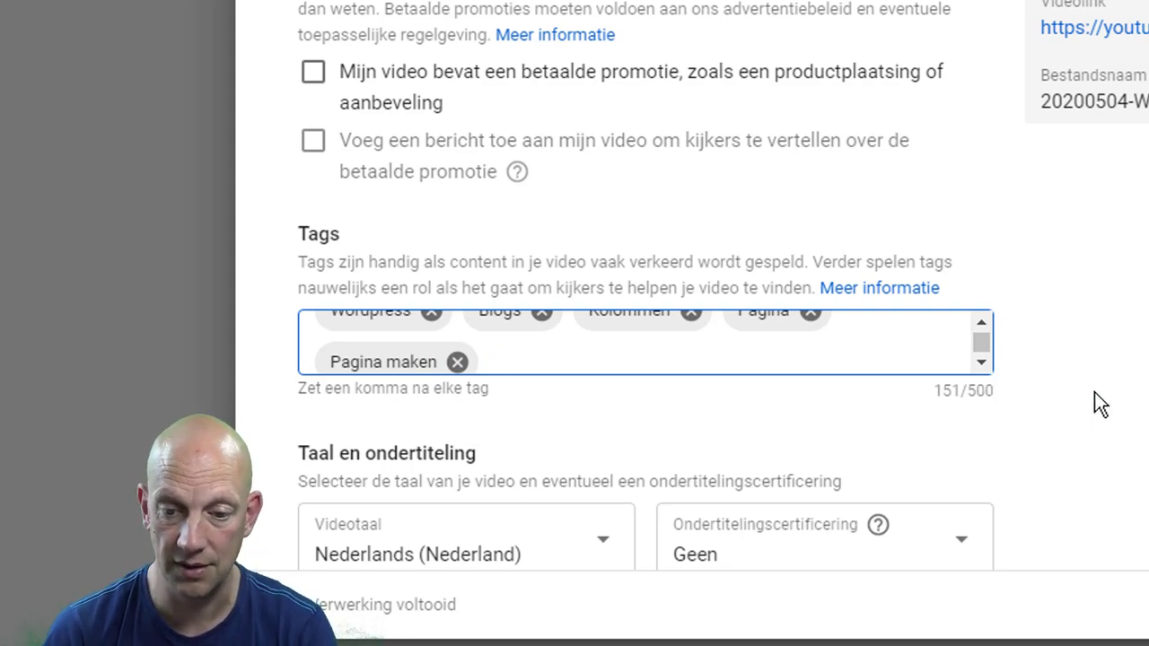
Step: Set the video's recording date (Opnamedatum) to 4 mei 2020
scroll(1097, 399, "down", 3)
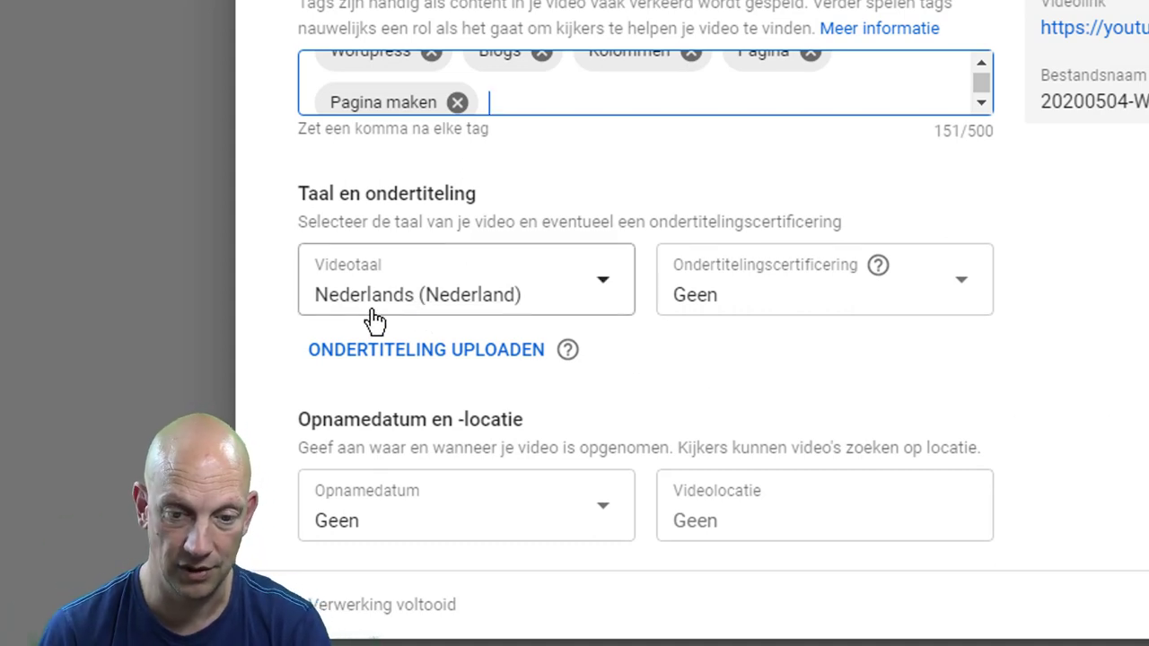
scroll(1121, 347, "down", 2)
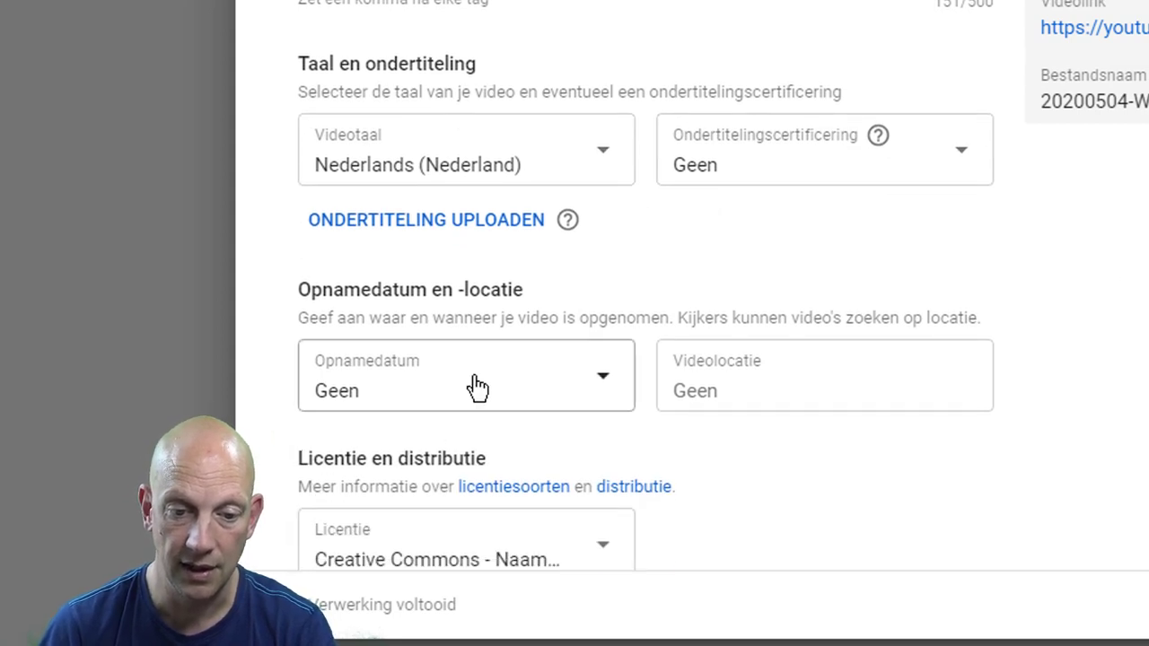
left_click(438, 395)
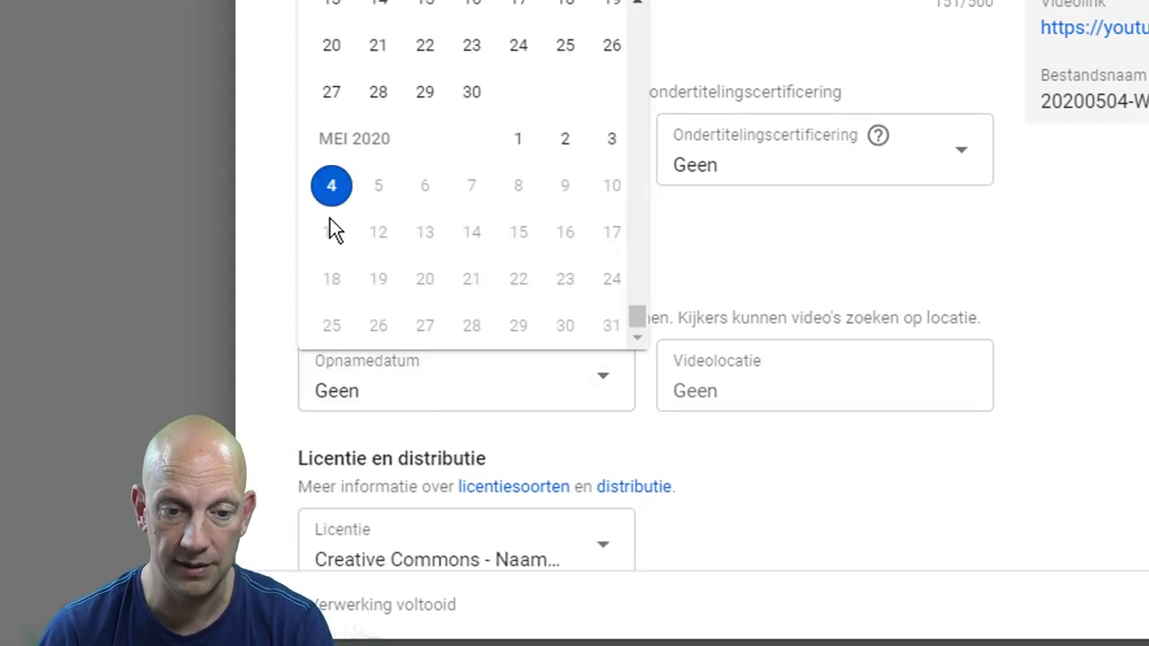
left_click(332, 185)
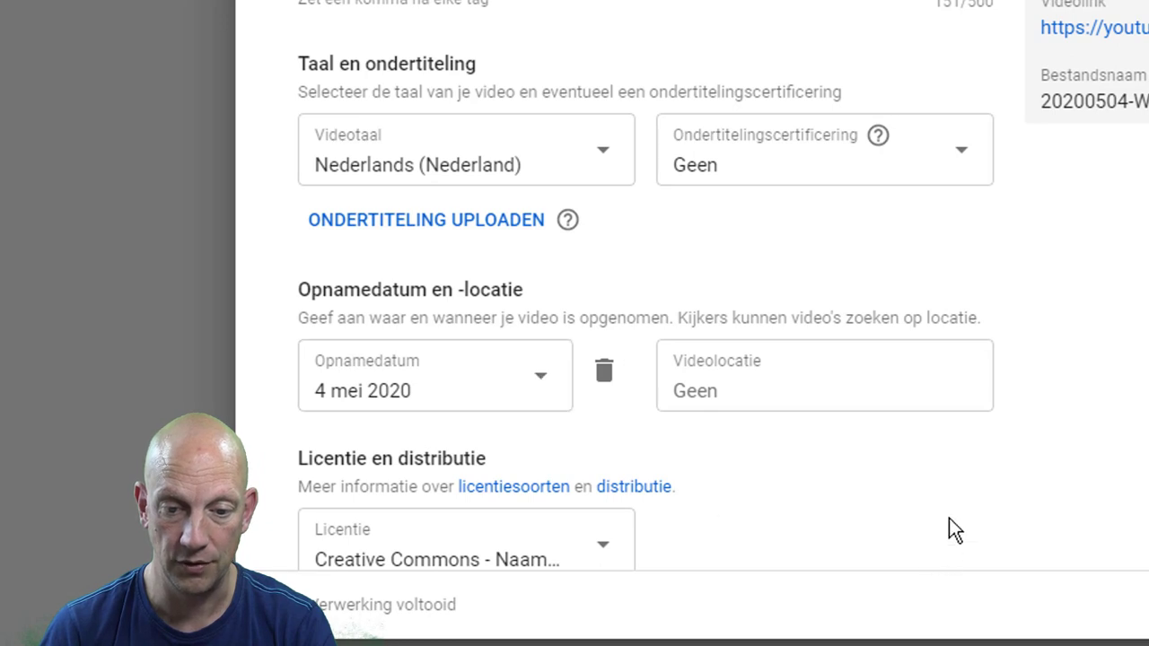
Step: Review the available licence types and video categories in the upload details
scroll(907, 485, "down", 3)
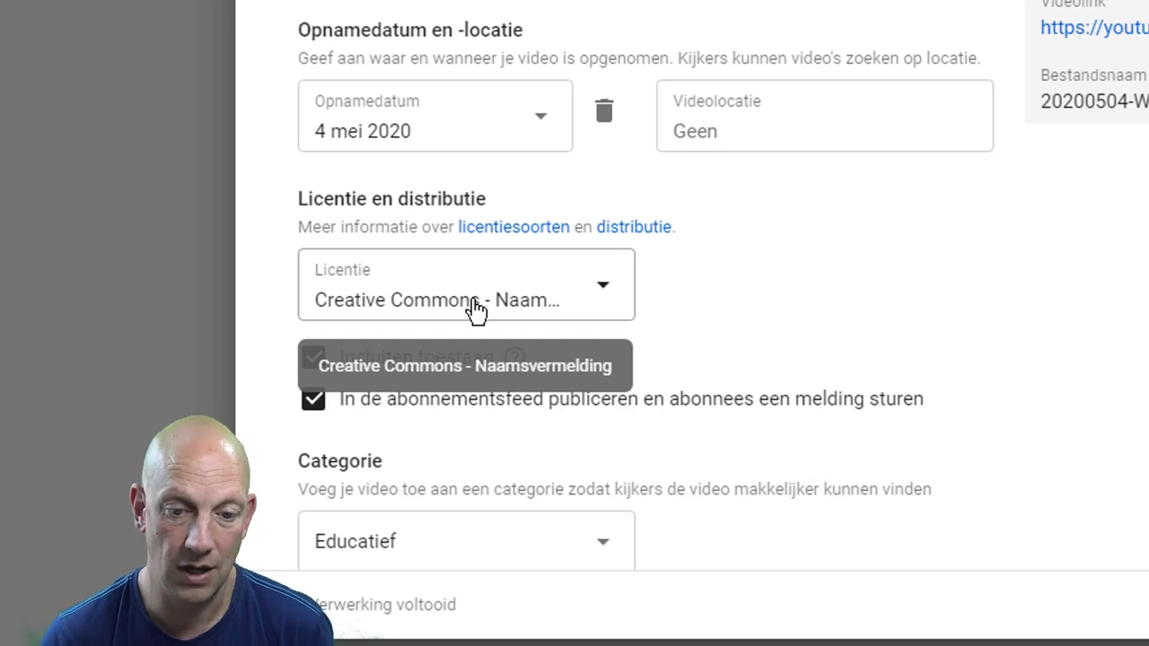
left_click(595, 287)
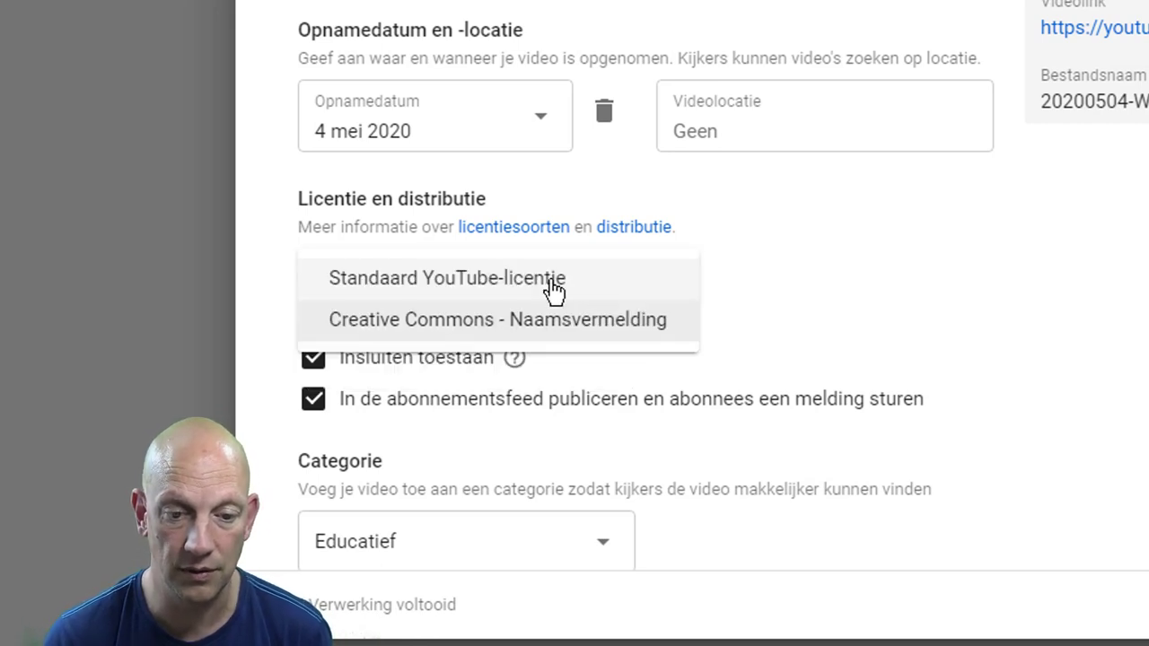
left_click(850, 319)
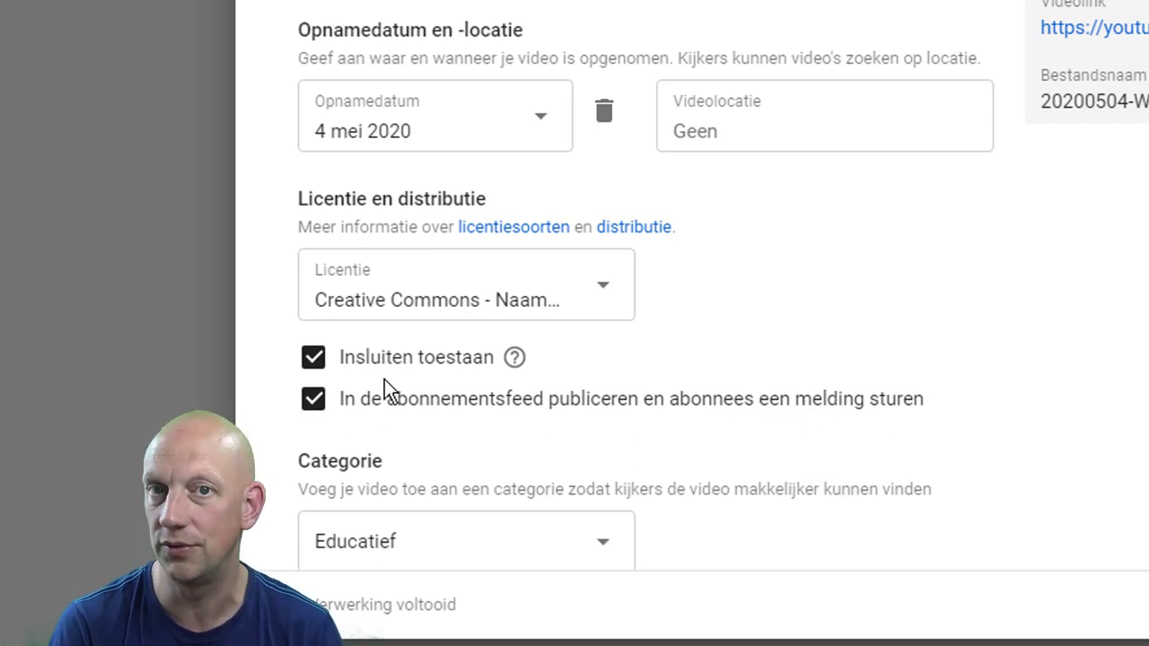
scroll(808, 382, "down", 2)
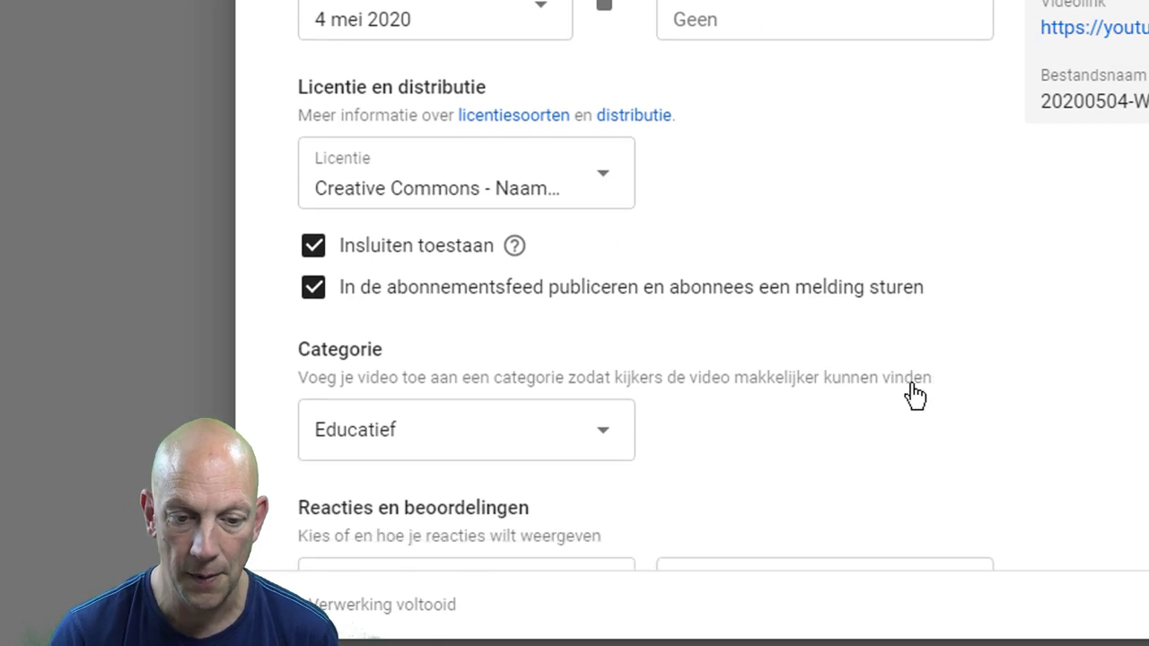
scroll(867, 536, "up", 3)
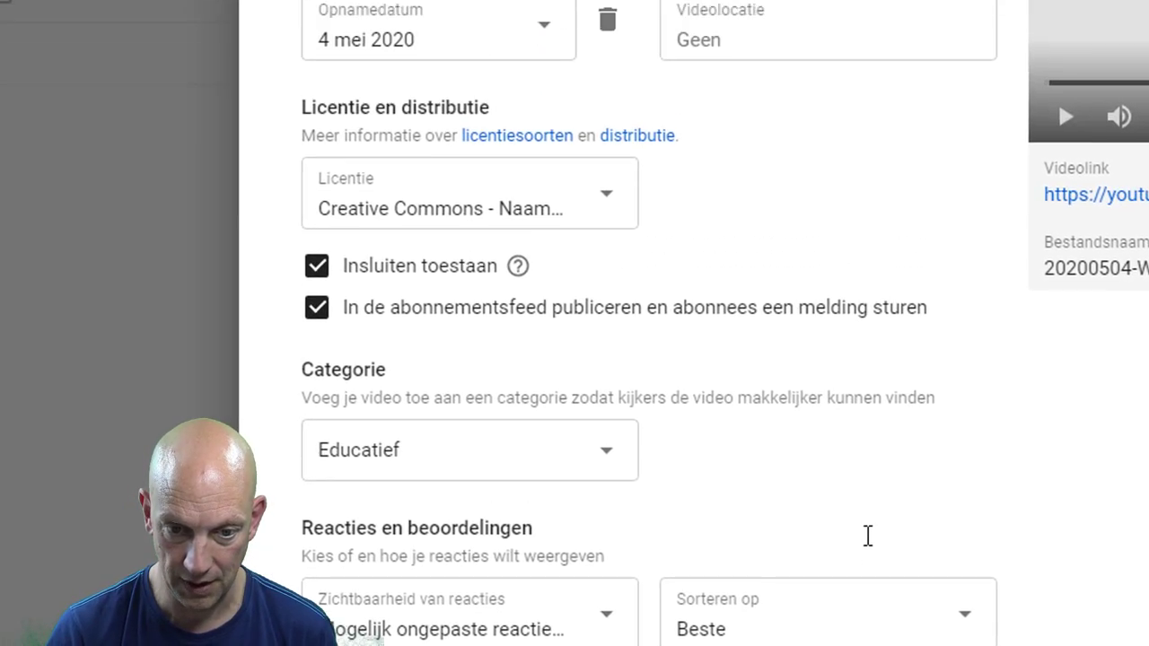
left_click(611, 588)
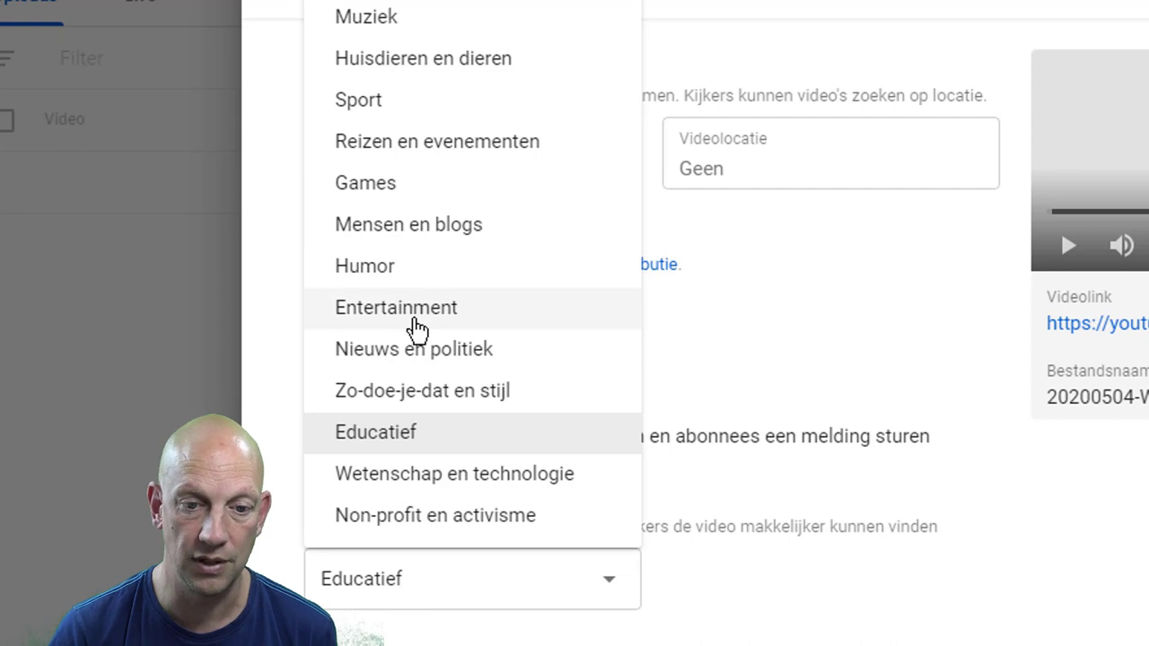
left_click(1007, 543)
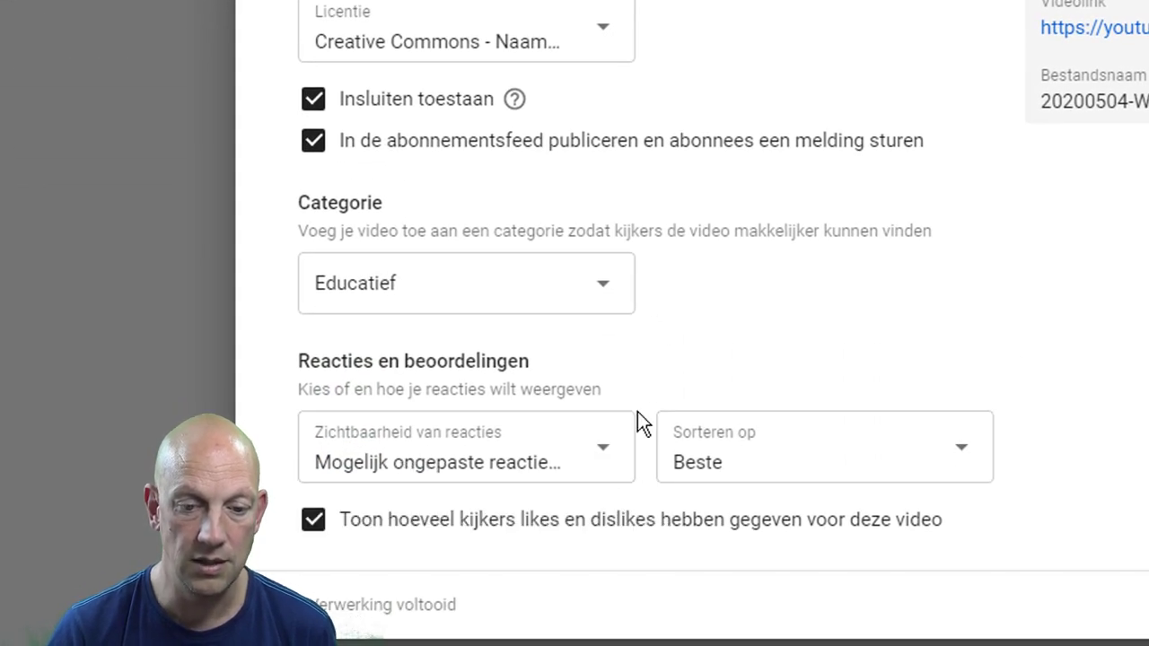
Step: Choose "Mogelijk ongepaste reacties eerst beoordelen" for comment visibility and check the comment sorting options
left_click(597, 455)
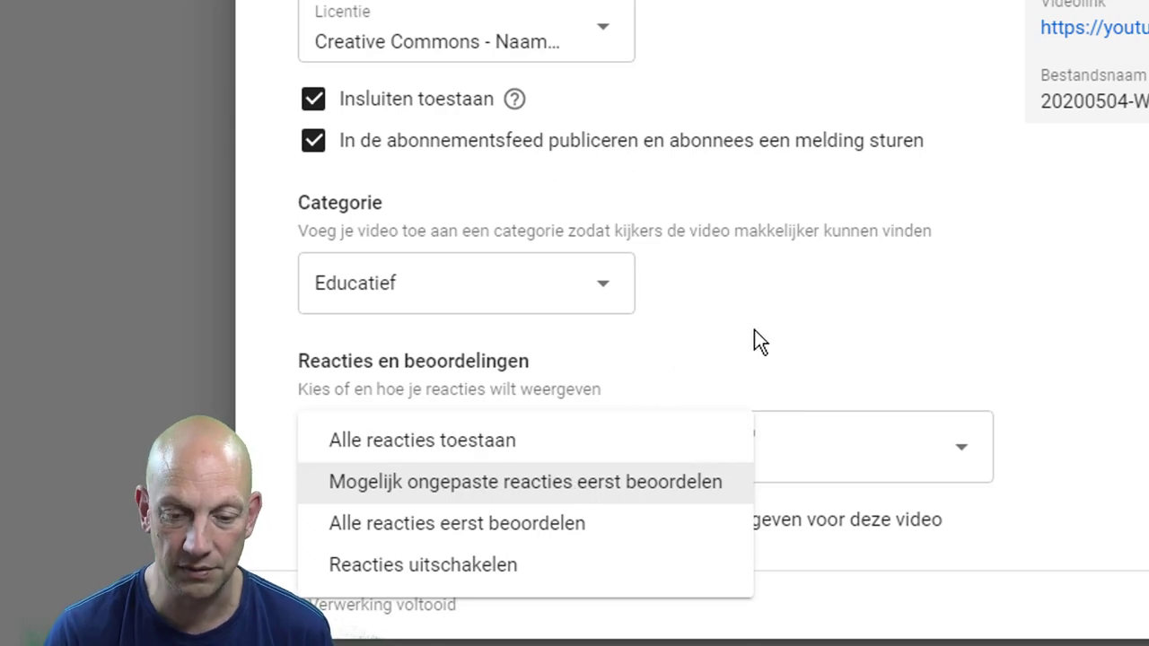
left_click(636, 489)
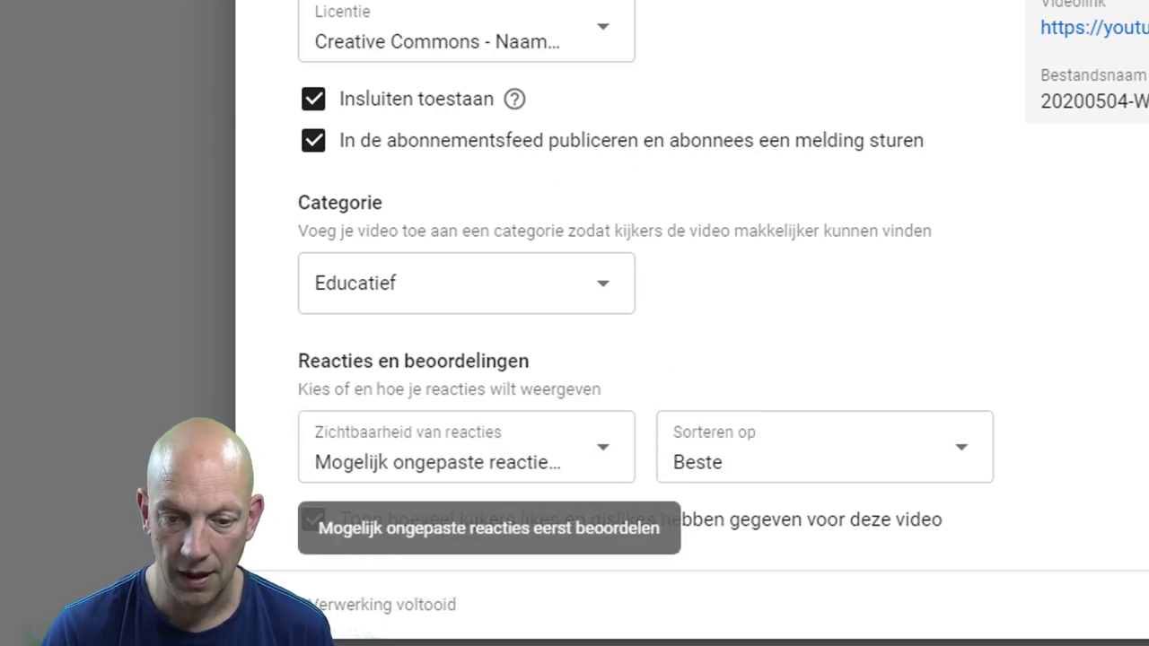
left_click(951, 447)
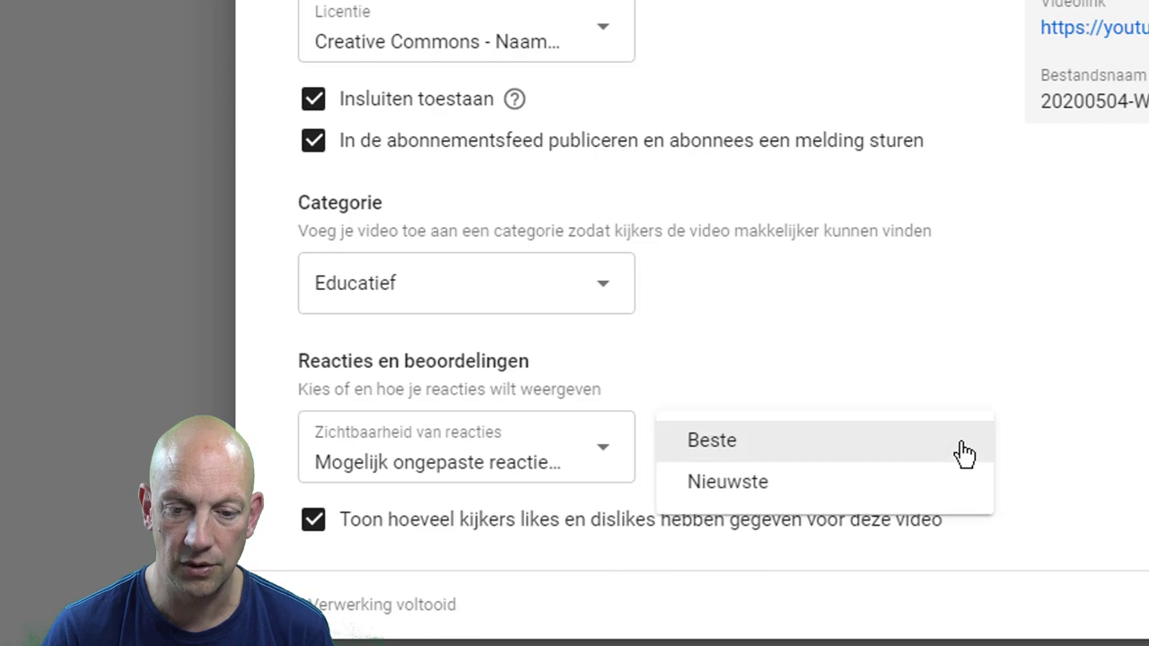
left_click(1037, 361)
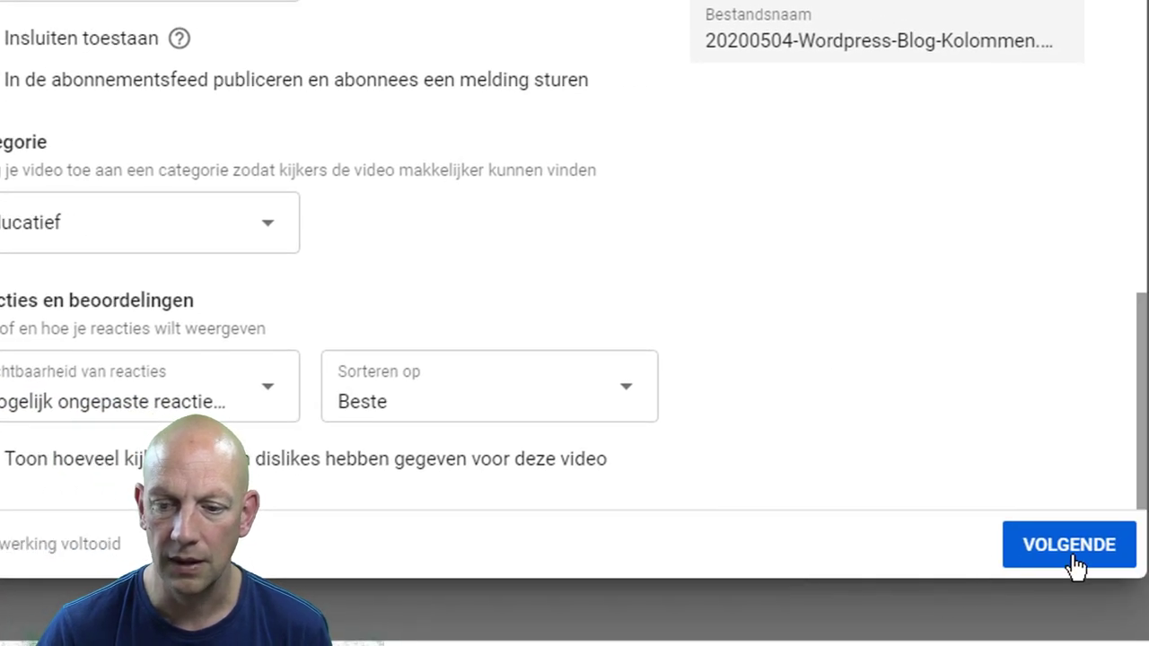
Step: Continue to the video elements and add an end screen based on the "1 video, 1 abonneren" template
left_click(1063, 558)
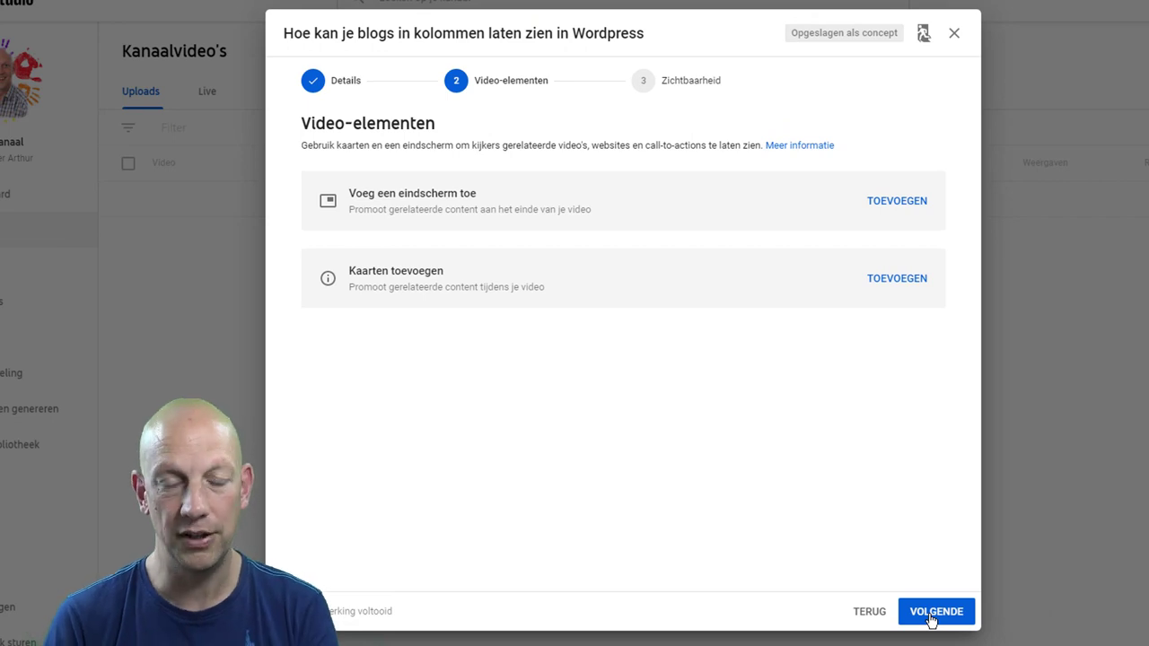
left_click(900, 202)
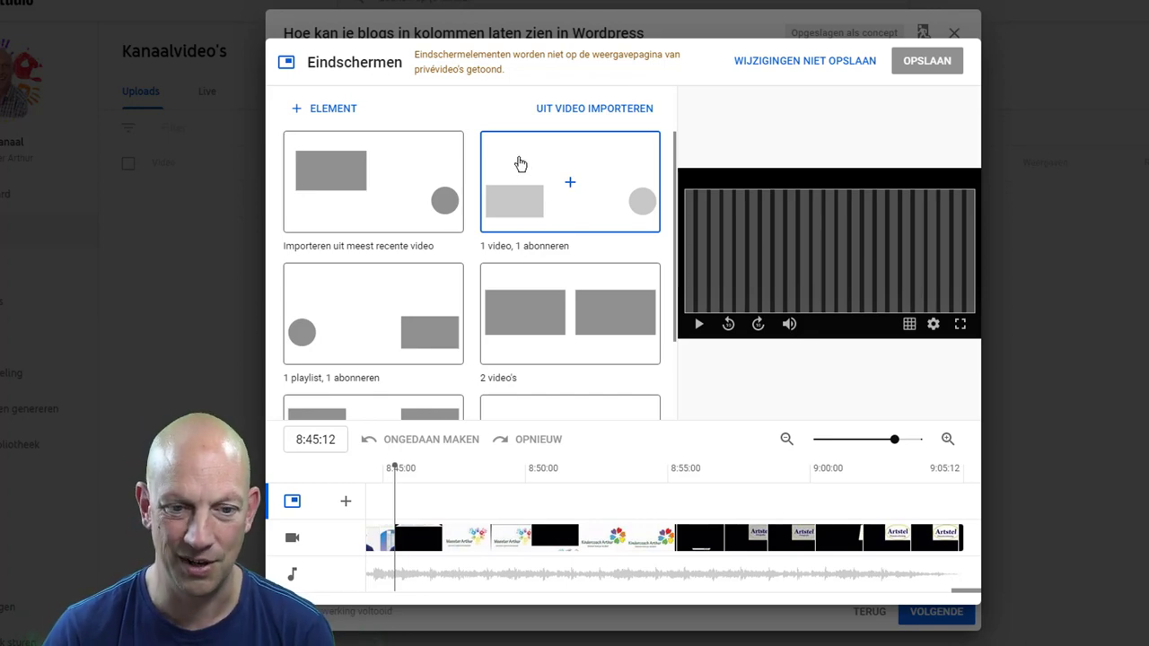
scroll(384, 305, "down", 1)
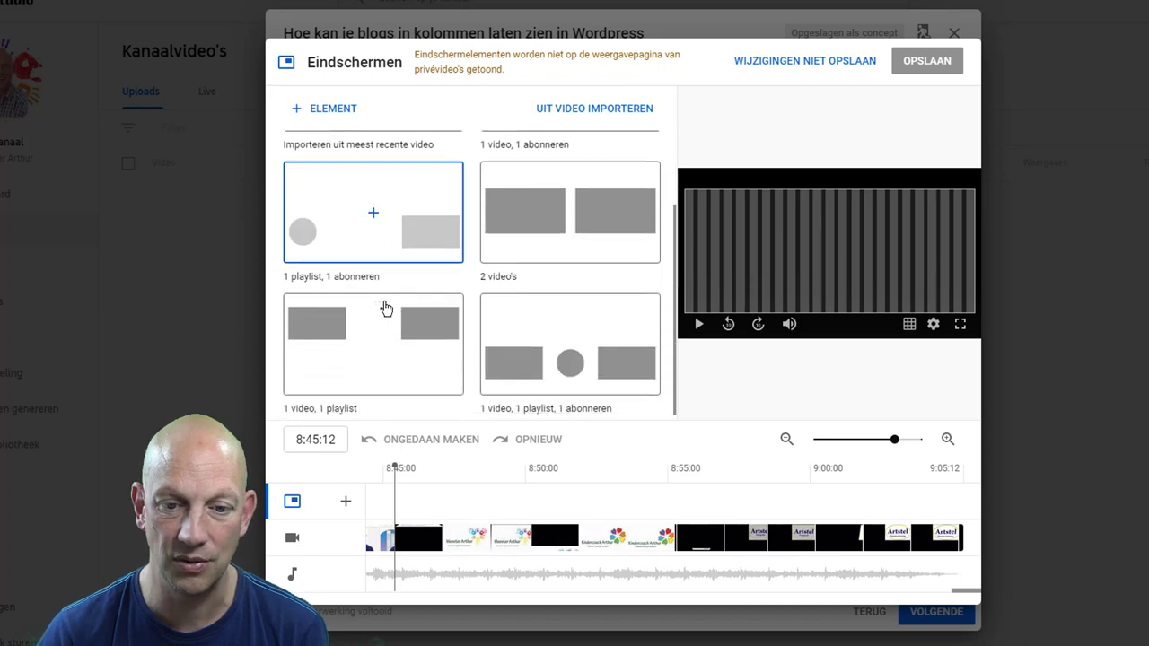
scroll(384, 228, "up", 1)
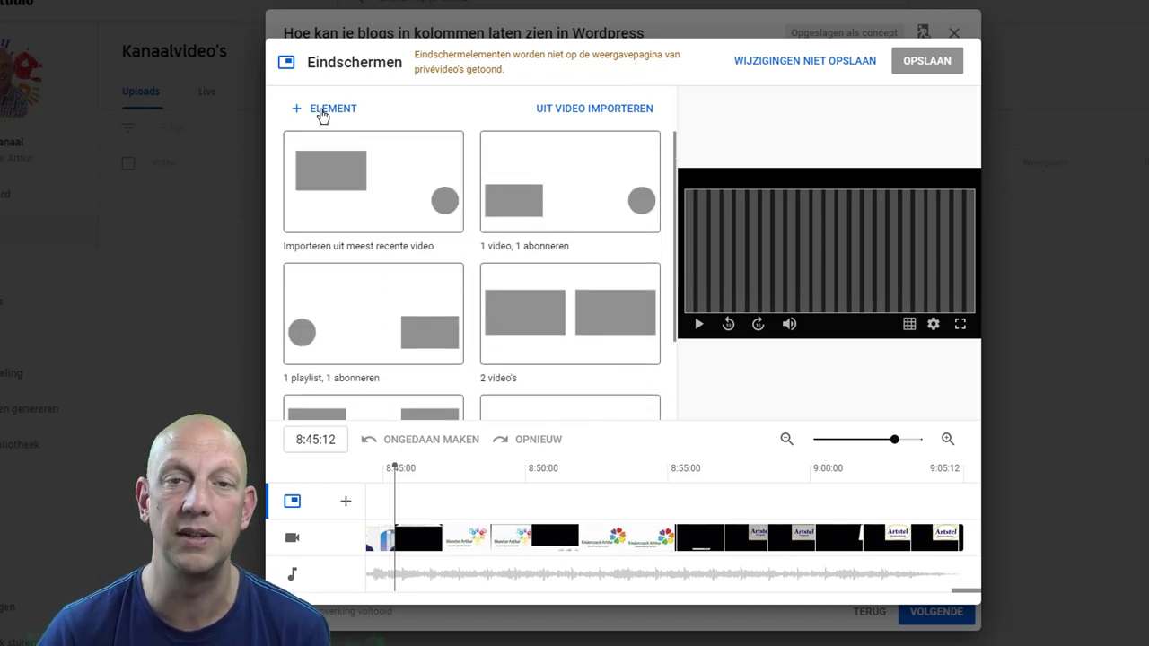
left_click(530, 161)
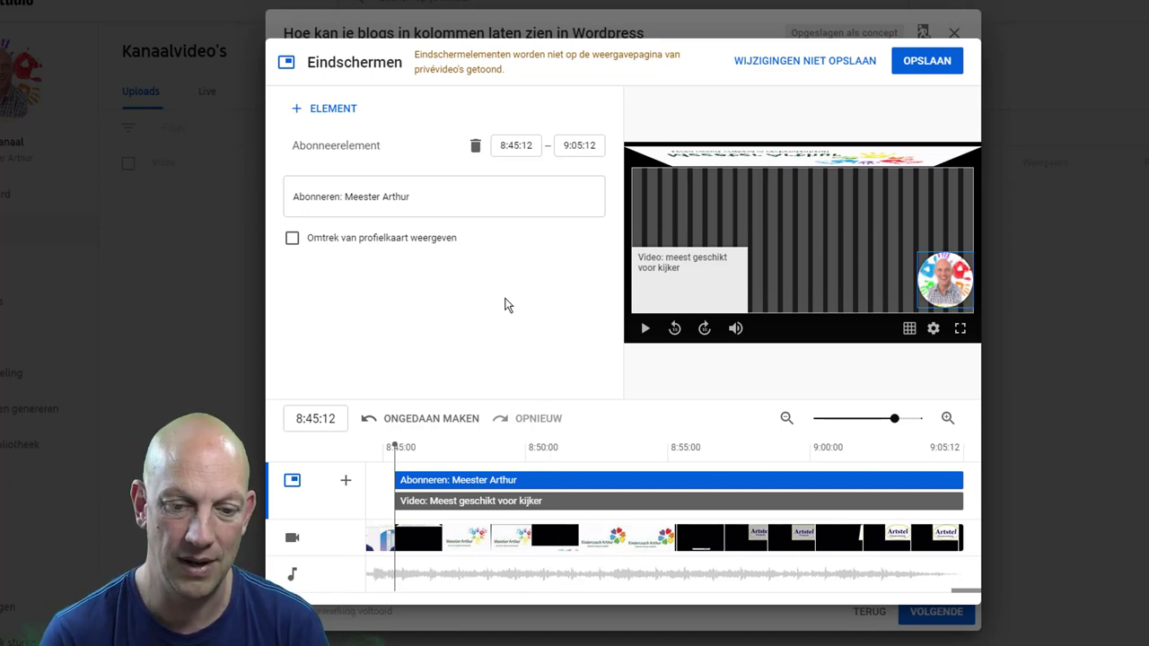
Step: Preview the end screen and move its video element to the upper-left corner of the video frame
left_click(645, 330)
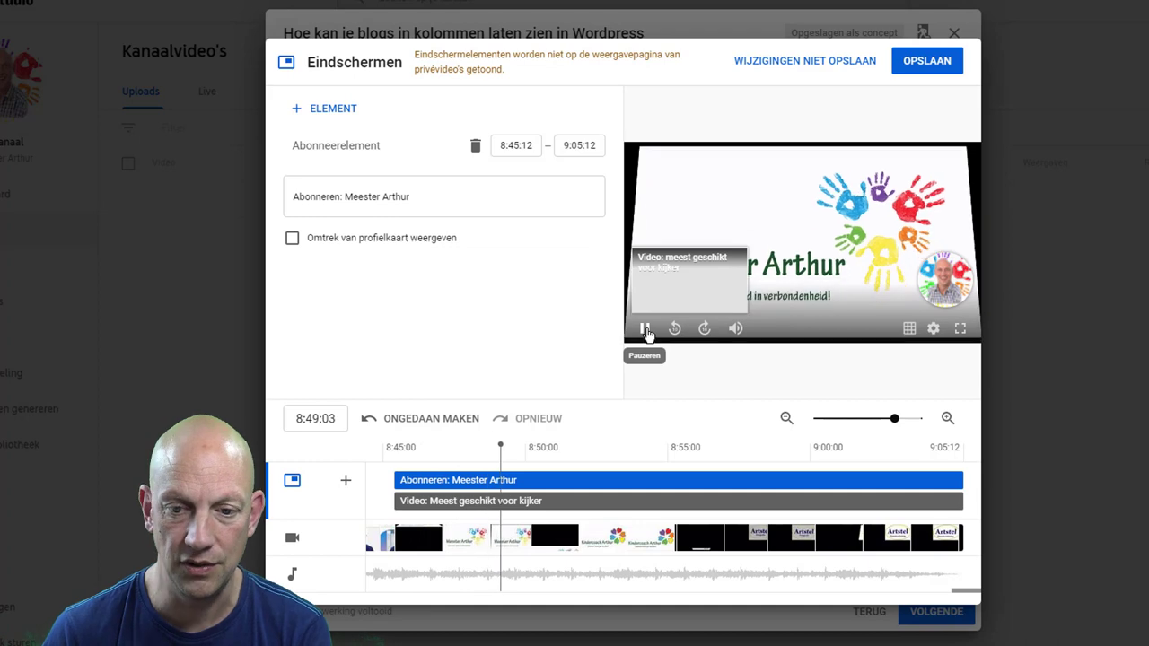
left_click(667, 277)
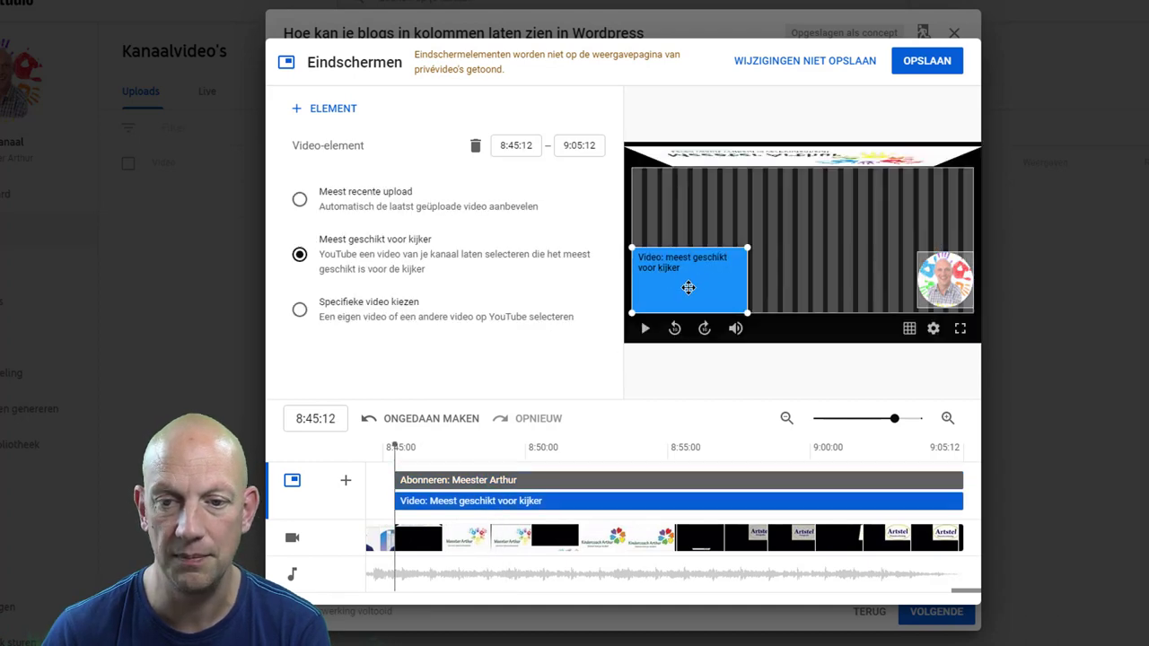
left_click_drag(689, 287, 689, 210)
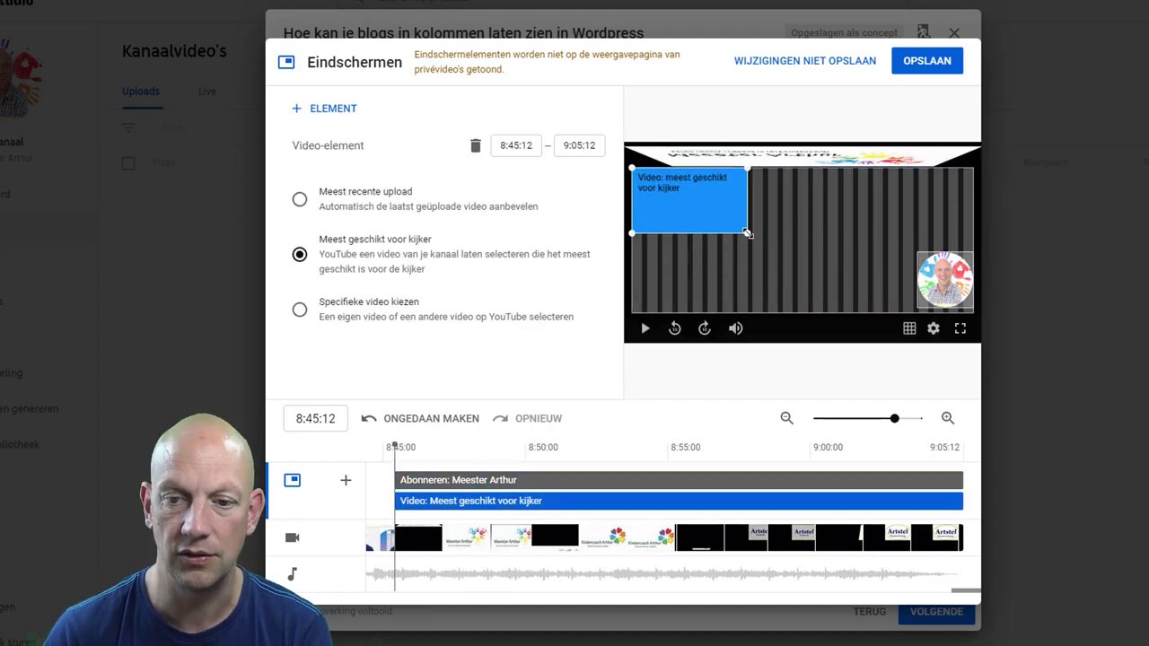
Step: Enlarge the end screen's video element so it stays above the "Meester Arthur" outro title, checking it in playback, and save the end screen
left_click_drag(747, 232, 785, 254)
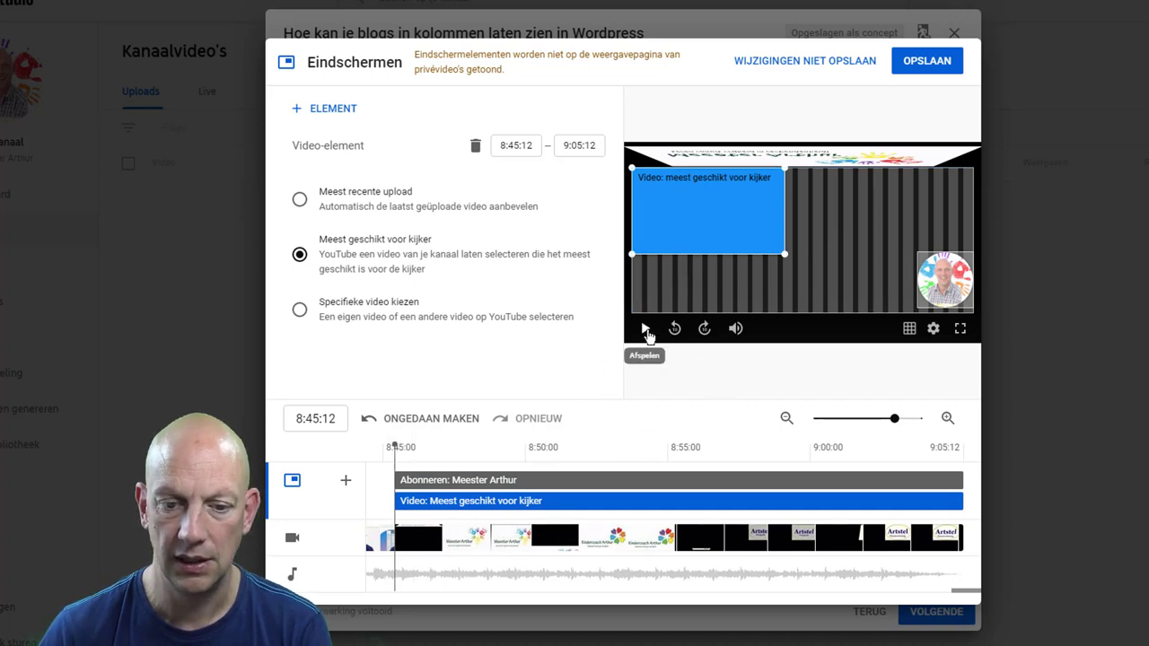
left_click(646, 331)
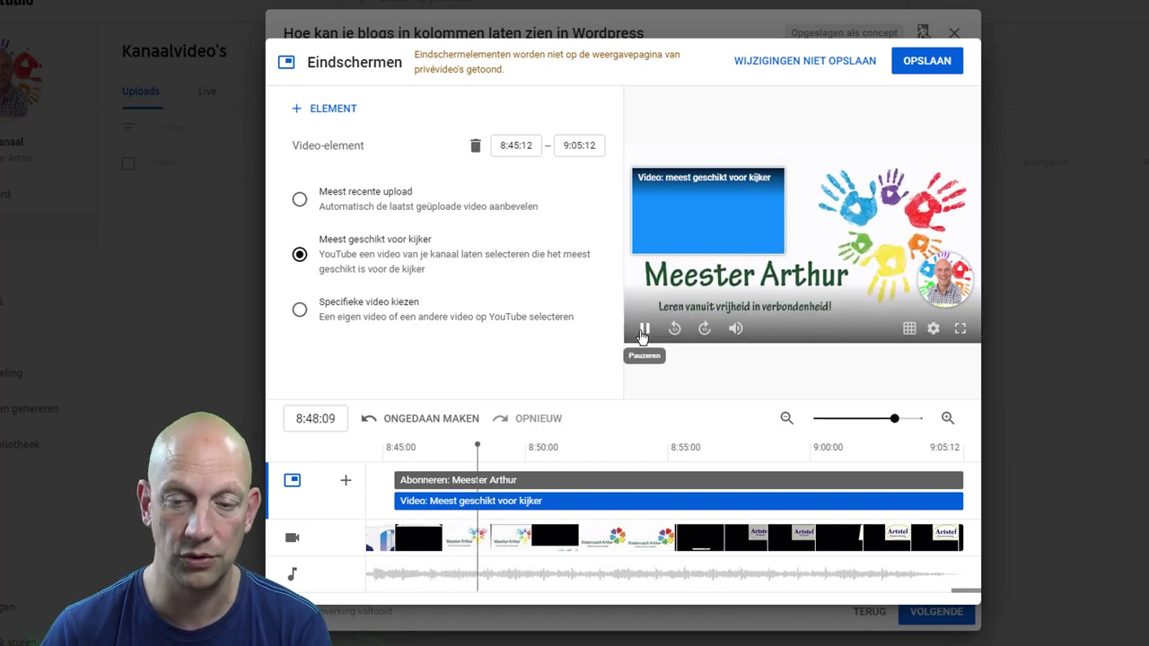
left_click(645, 331)
left_click_drag(783, 251, 770, 239)
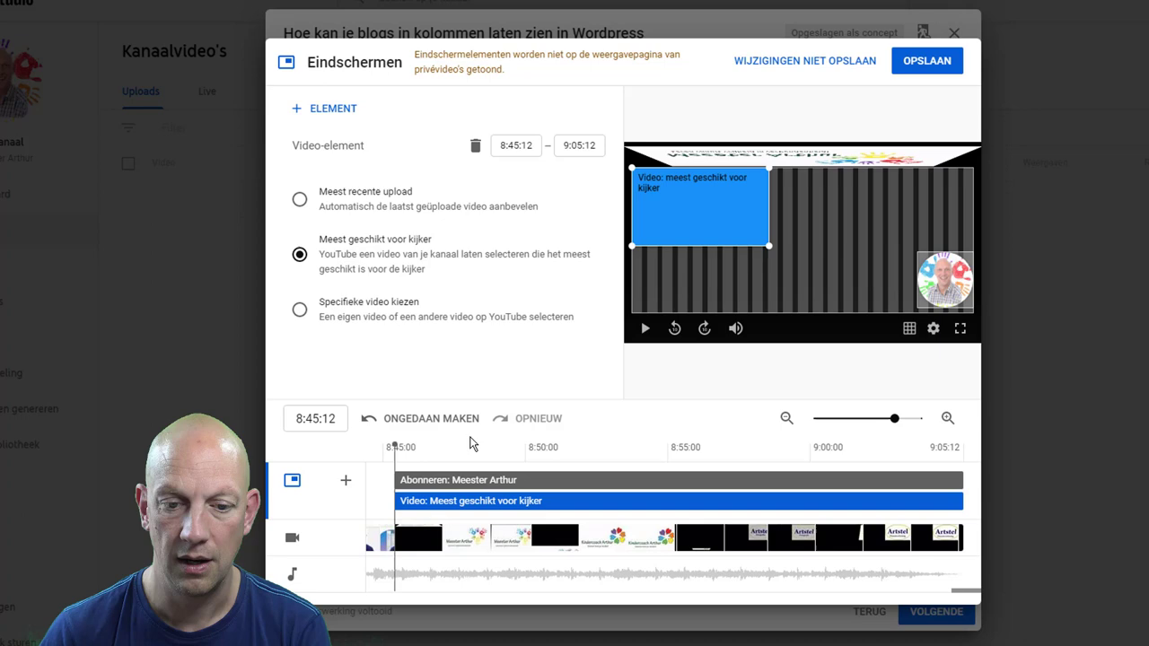
left_click(646, 331)
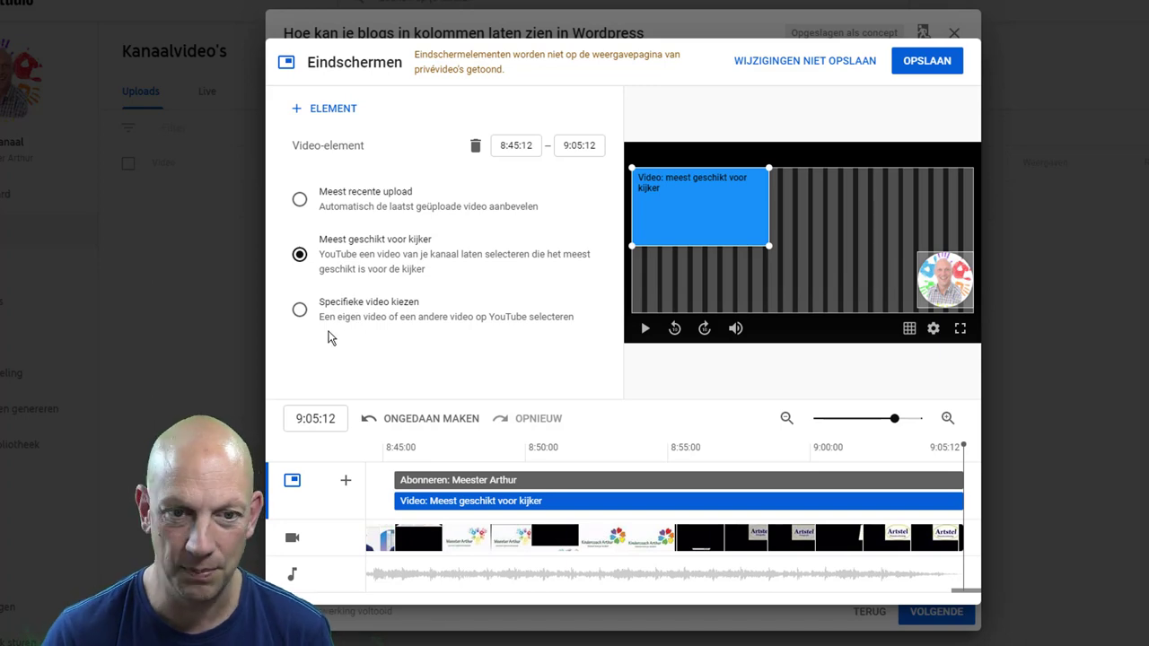
left_click(925, 63)
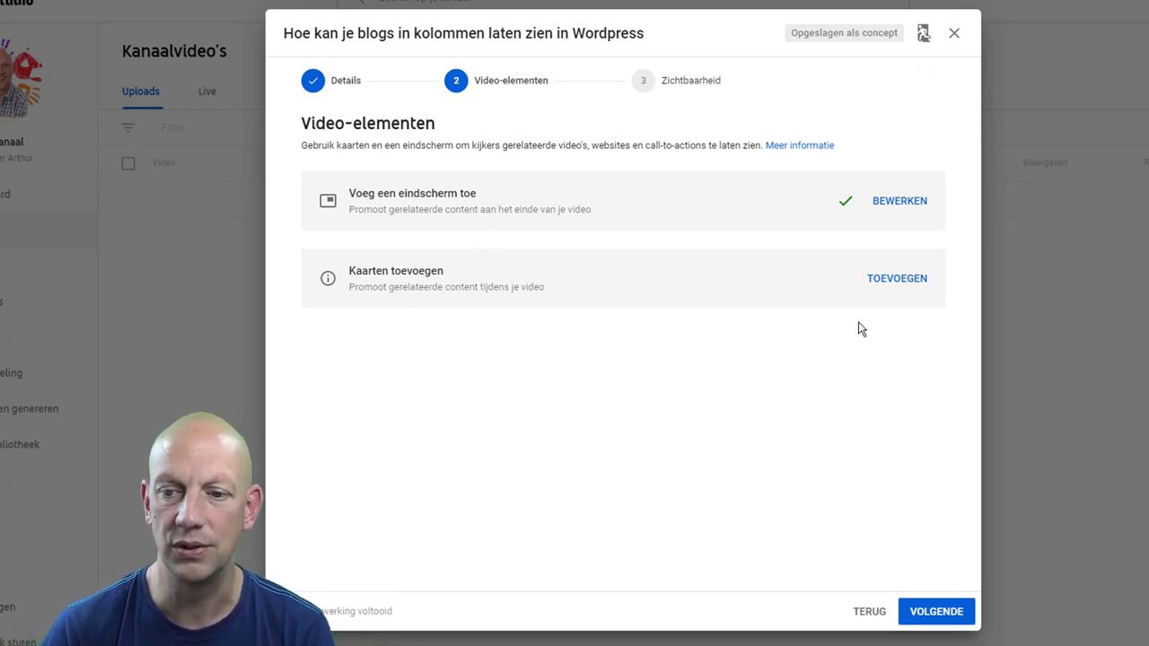
Step: Add a video info card at 0:28 promoting the uploaded video about making a backup of a Wordpress website, and preview it
left_click(885, 281)
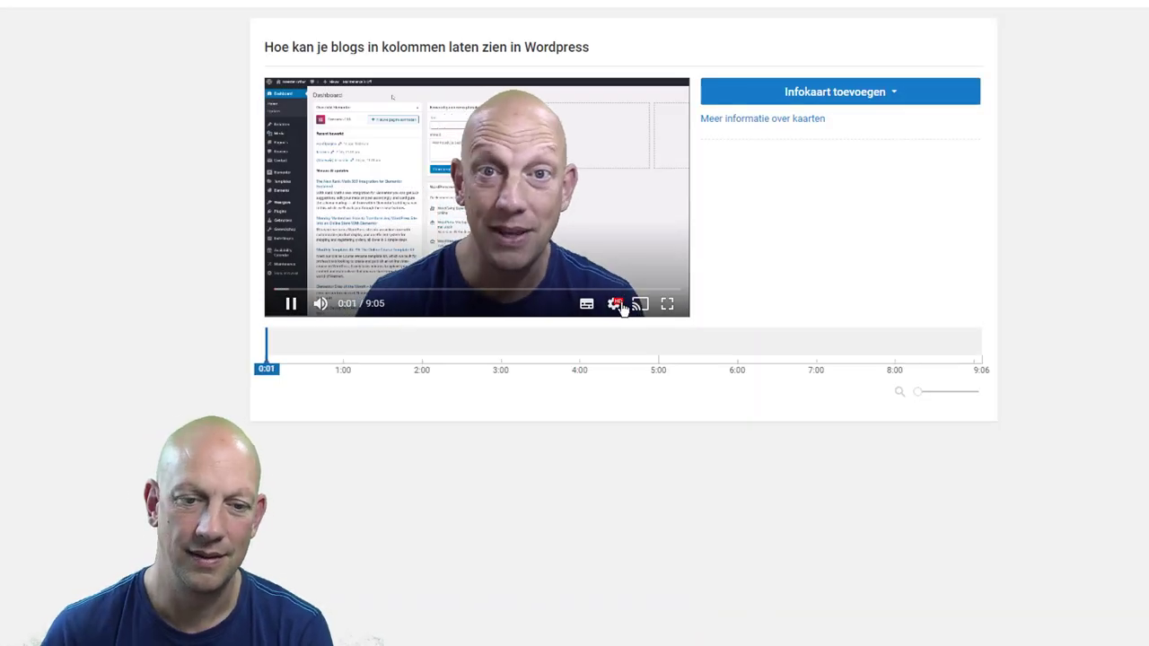
left_click(291, 305)
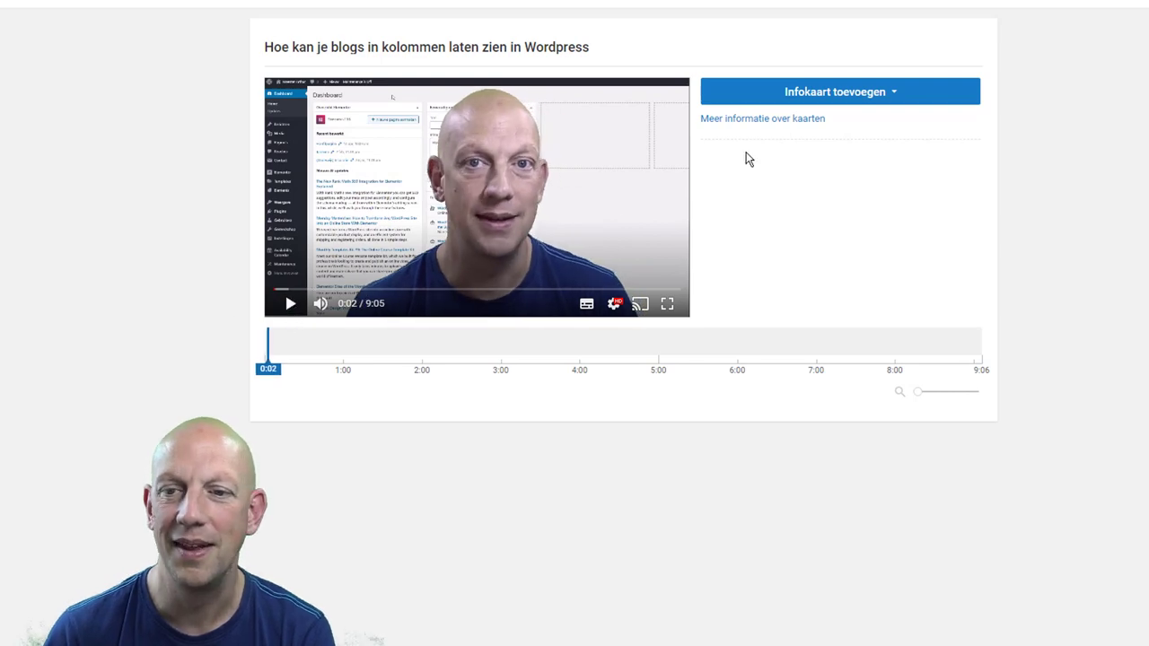
left_click(900, 94)
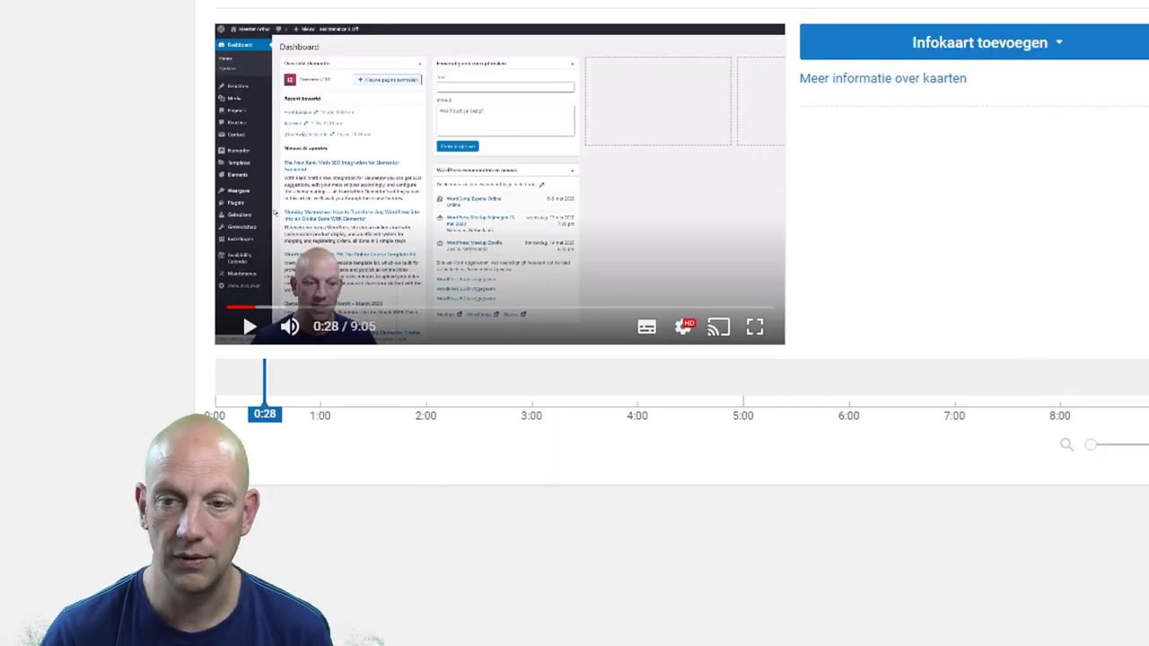
left_click(1057, 50)
left_click(1130, 106)
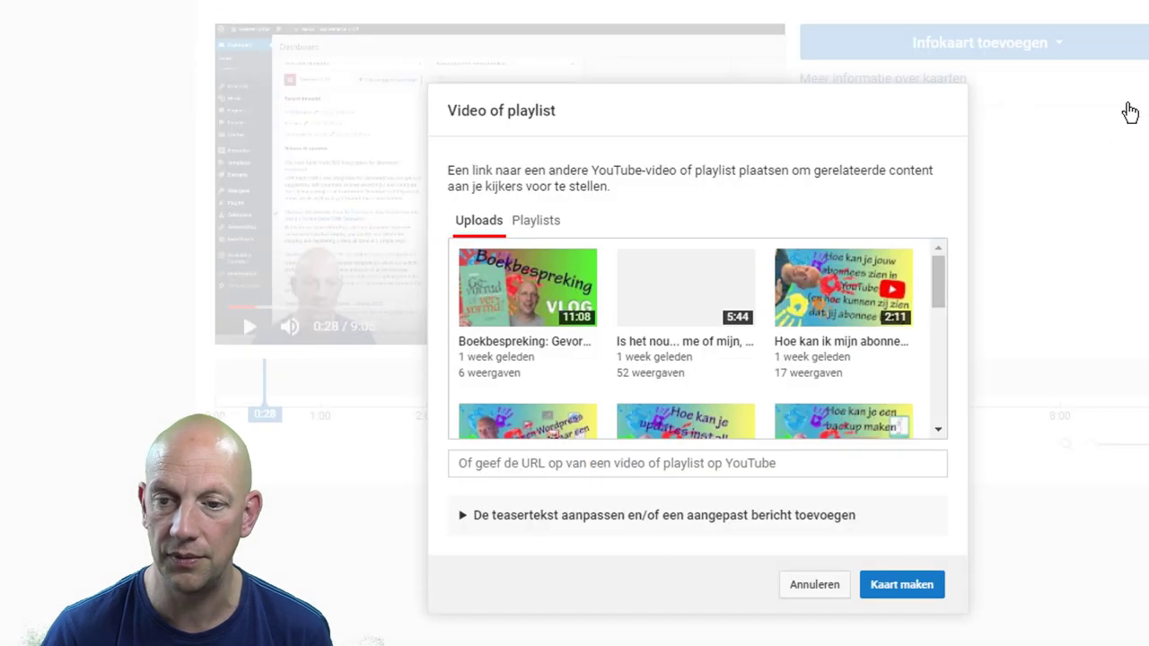
scroll(819, 338, "down", 3)
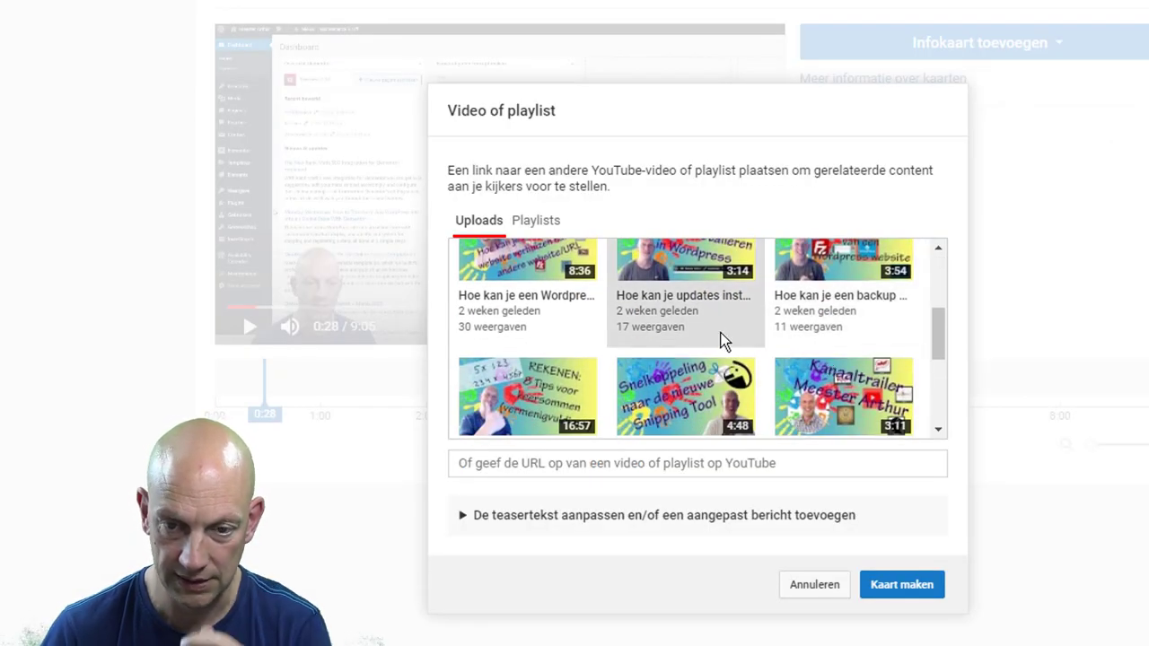
scroll(723, 338, "up", 2)
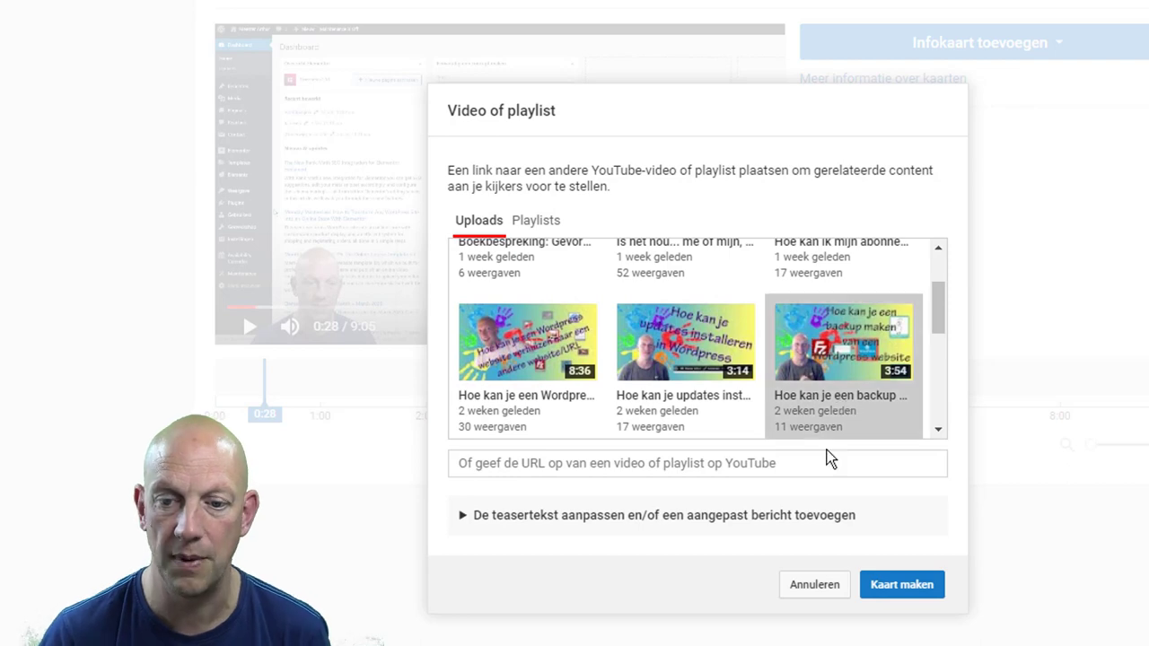
left_click(897, 593)
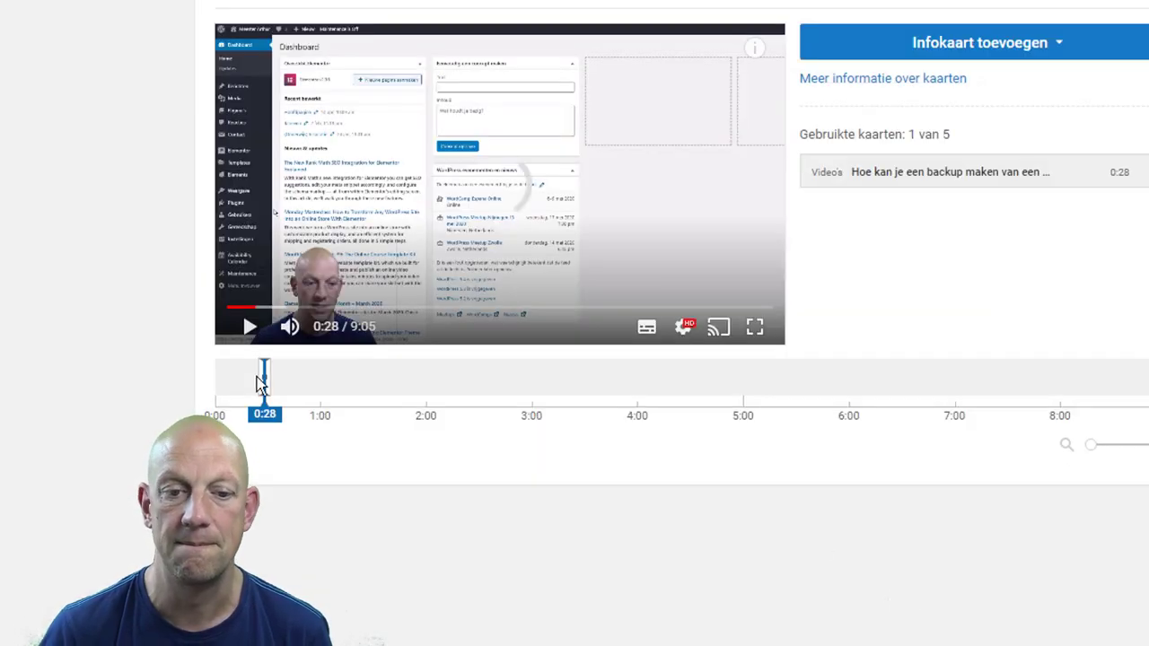
left_click_drag(256, 370, 255, 370)
left_click(252, 323)
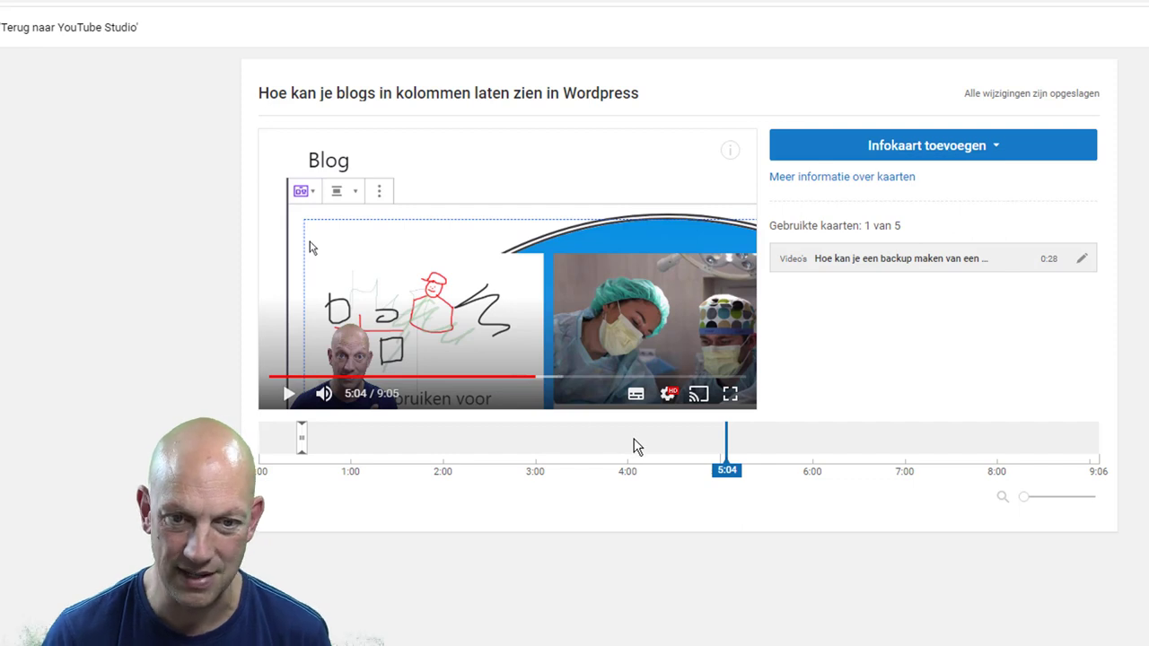
Step: Add an info card at 5:36 promoting the "Kennisclips Wordpress" playlist and check the card's warning
left_click(778, 444)
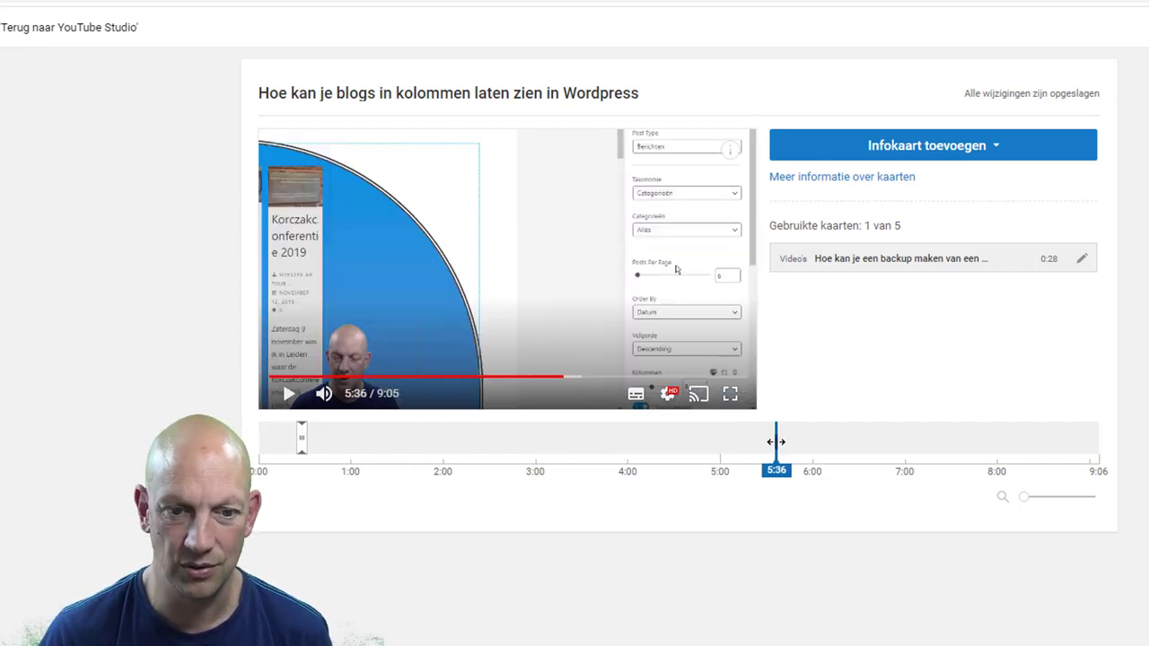
left_click(950, 154)
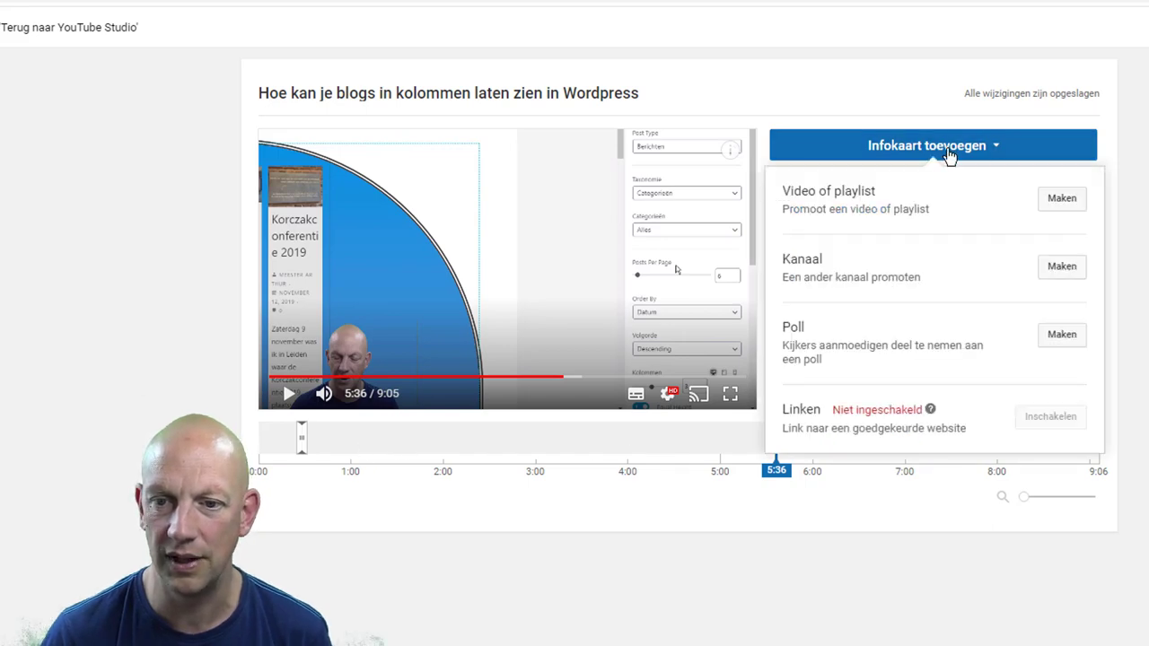
left_click(1059, 198)
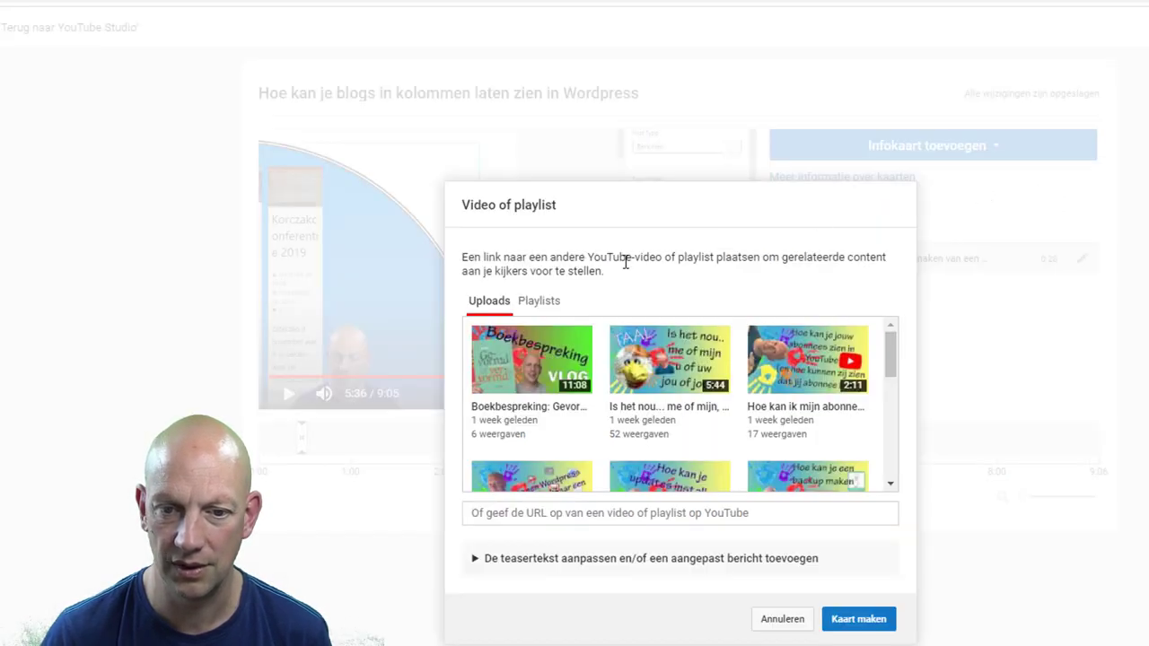
left_click(537, 304)
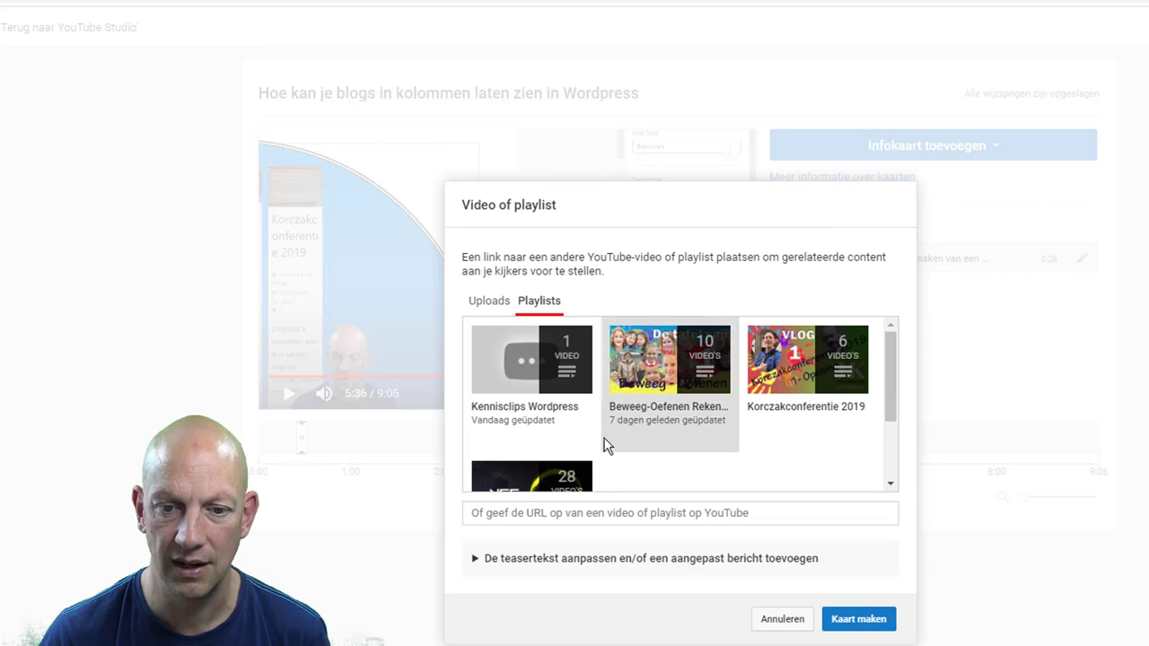
left_click(505, 409)
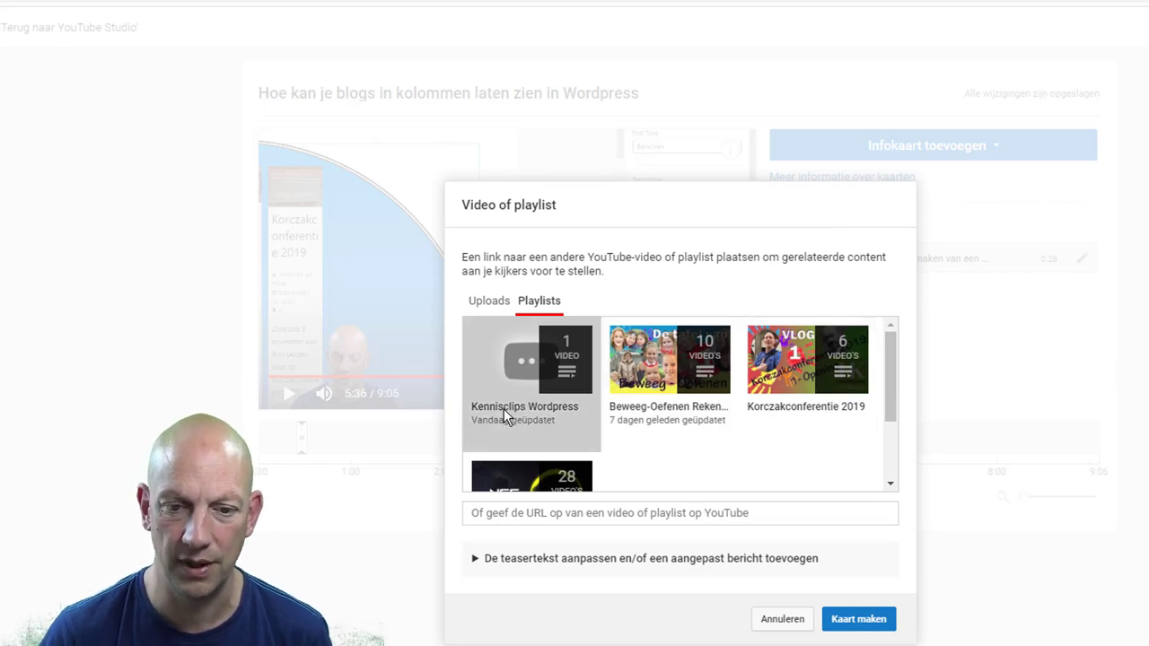
left_click(854, 628)
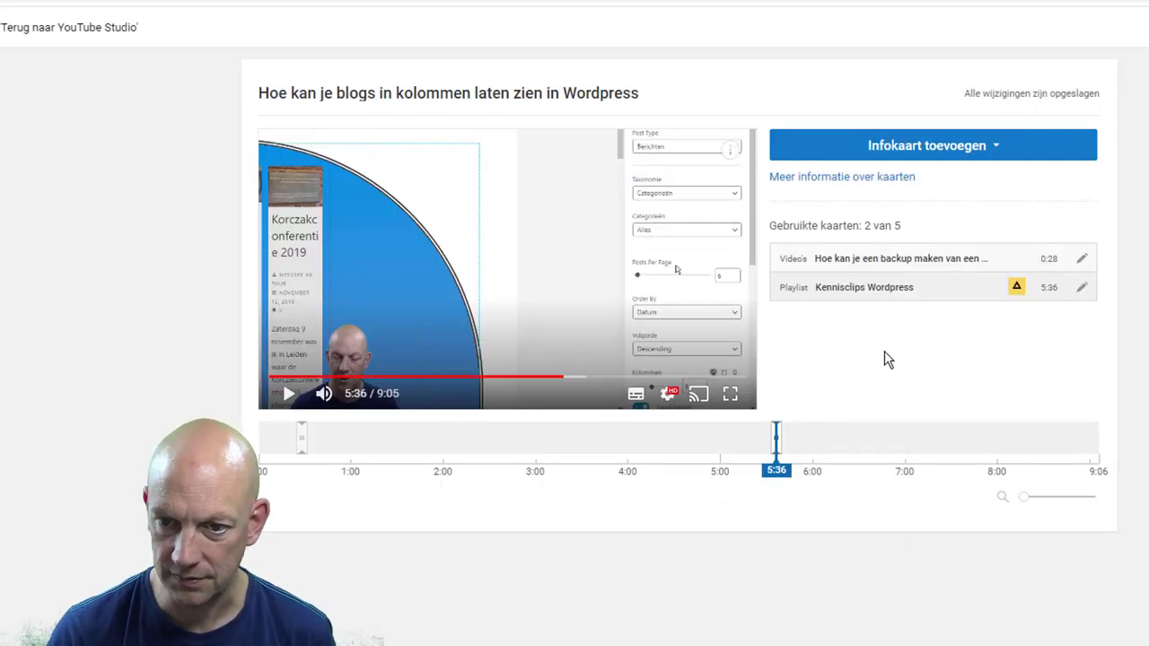
mouse_move(1016, 291)
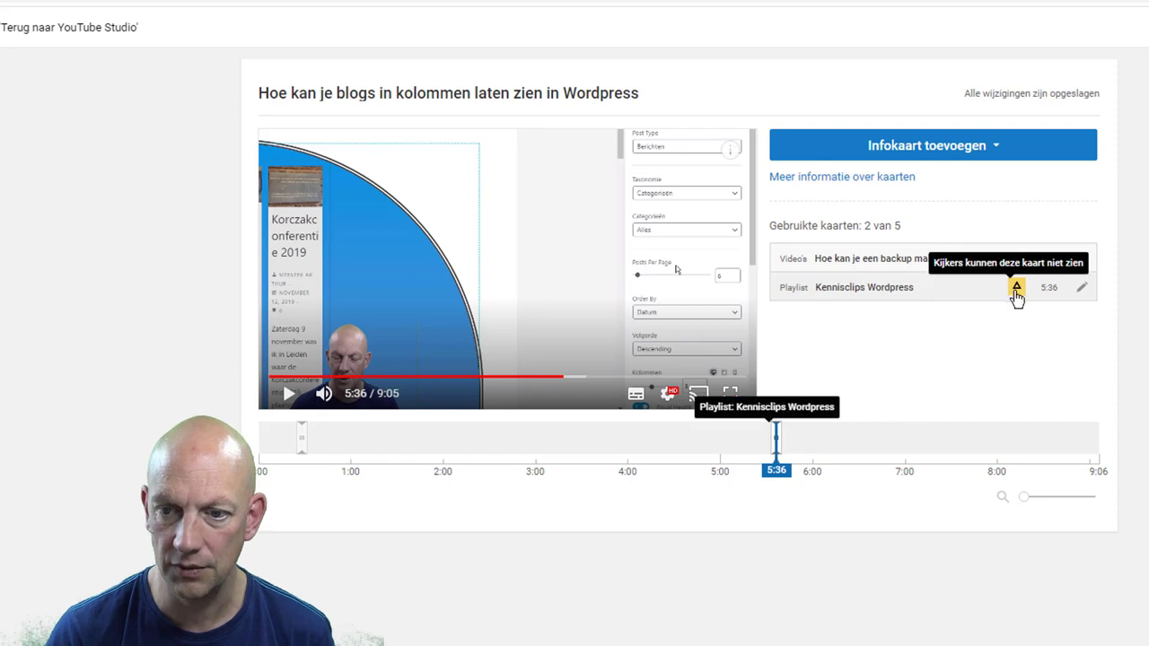
Step: Start a new poll card at 8:05 in the video
left_click(925, 146)
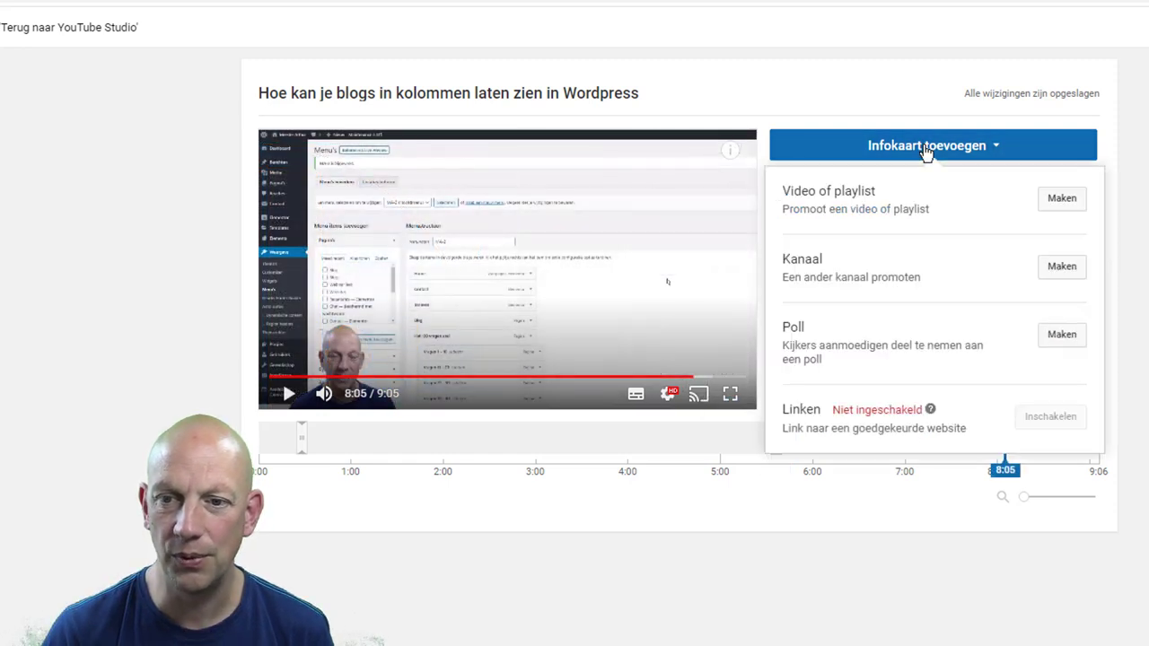
left_click(1060, 336)
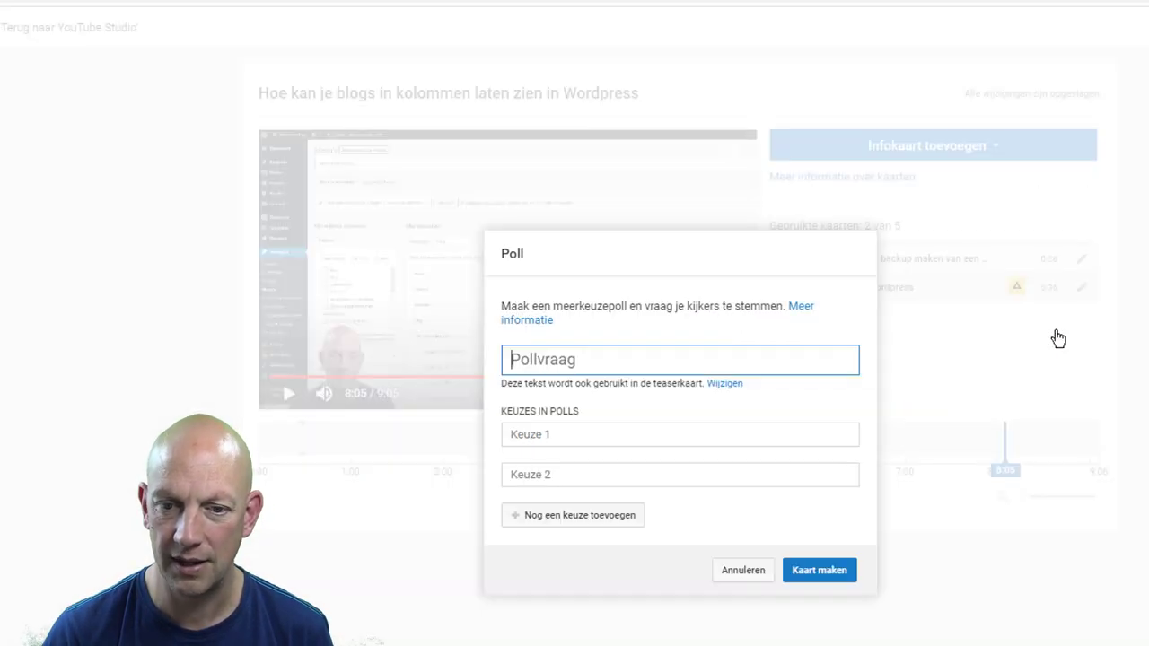
left_click(581, 363)
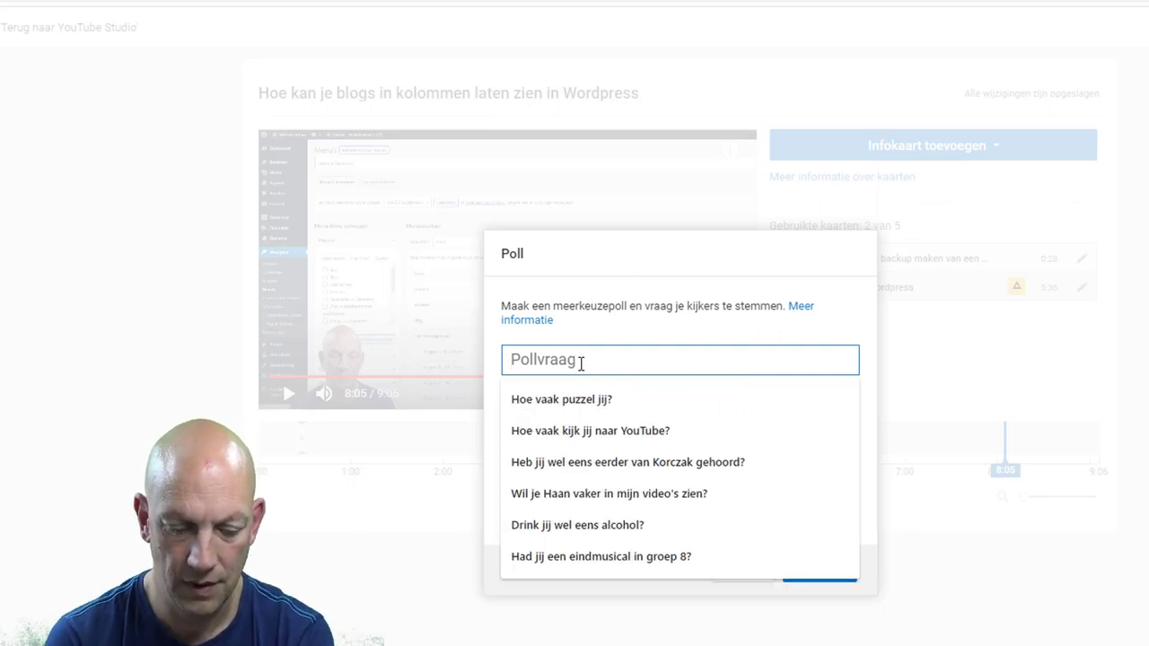
type("Gebrui")
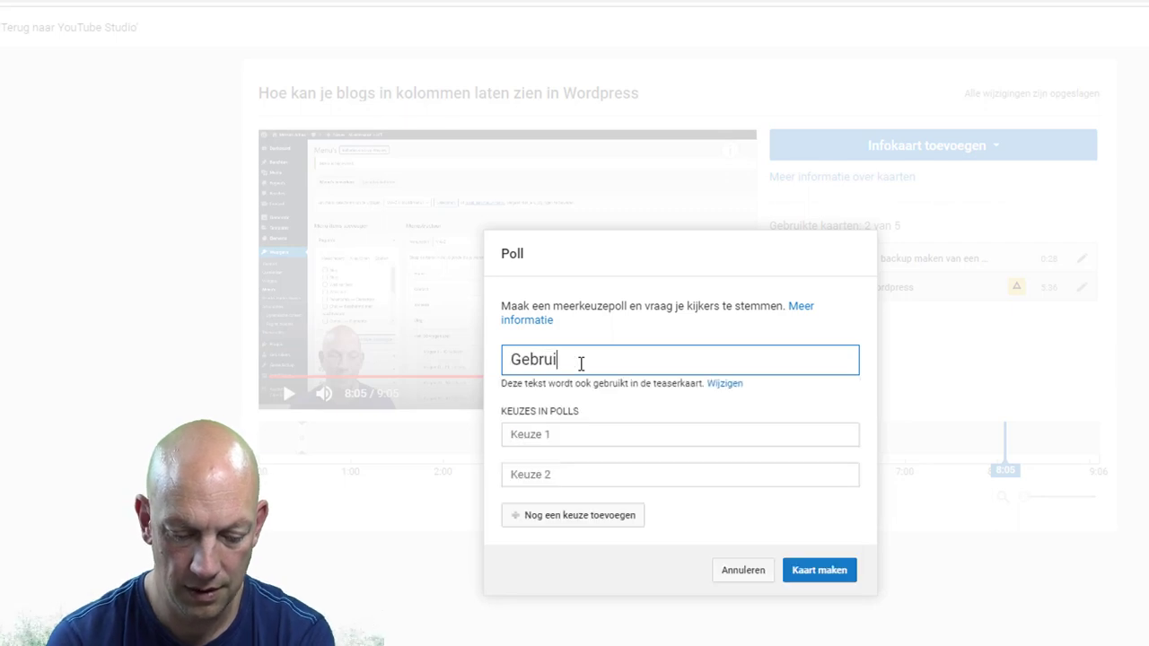
type("k jij vaak")
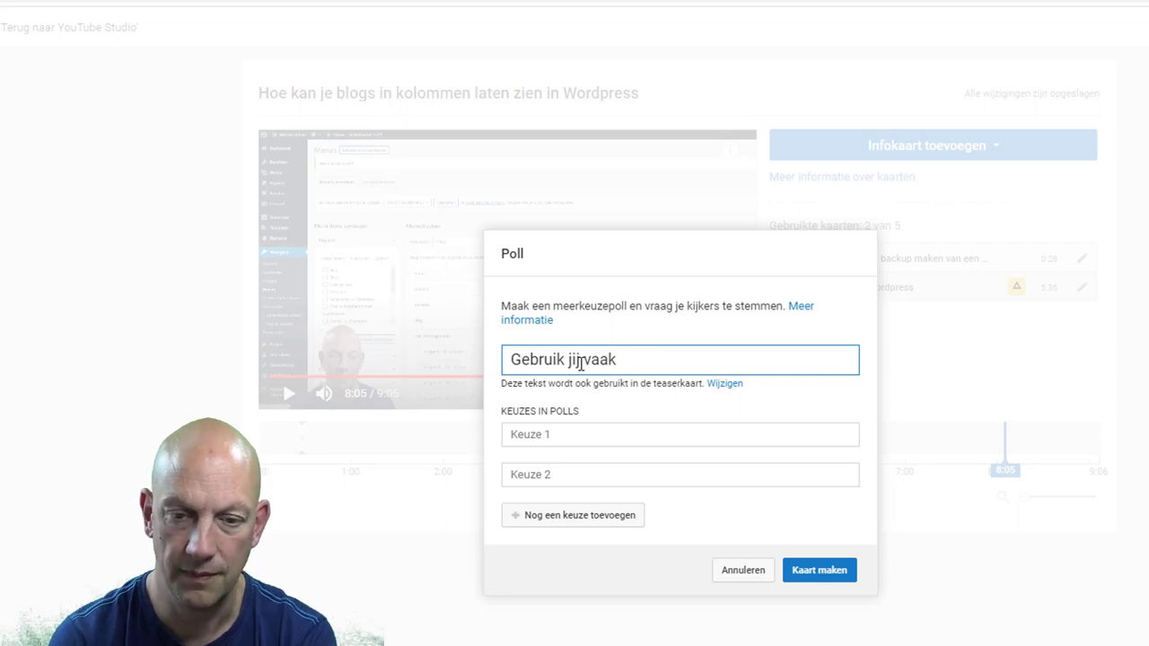
key("BackSpace")
key("BackSpace")
key("BackSpace")
key("BackSpace")
key("BackSpace")
key("BackSpace")
key("BackSpace")
key("BackSpace")
key("BackSpace")
key("BackSpace")
key("BackSpace")
key("BackSpace")
key("BackSpace")
key("BackSpace")
key("BackSpace")
key("BackSpace")
key("BackSpace")
Step: Create the poll card with the question "Maak jij vaak een blog?" and the choices "Ja", "Nee" and "Soms"
type("Maa")
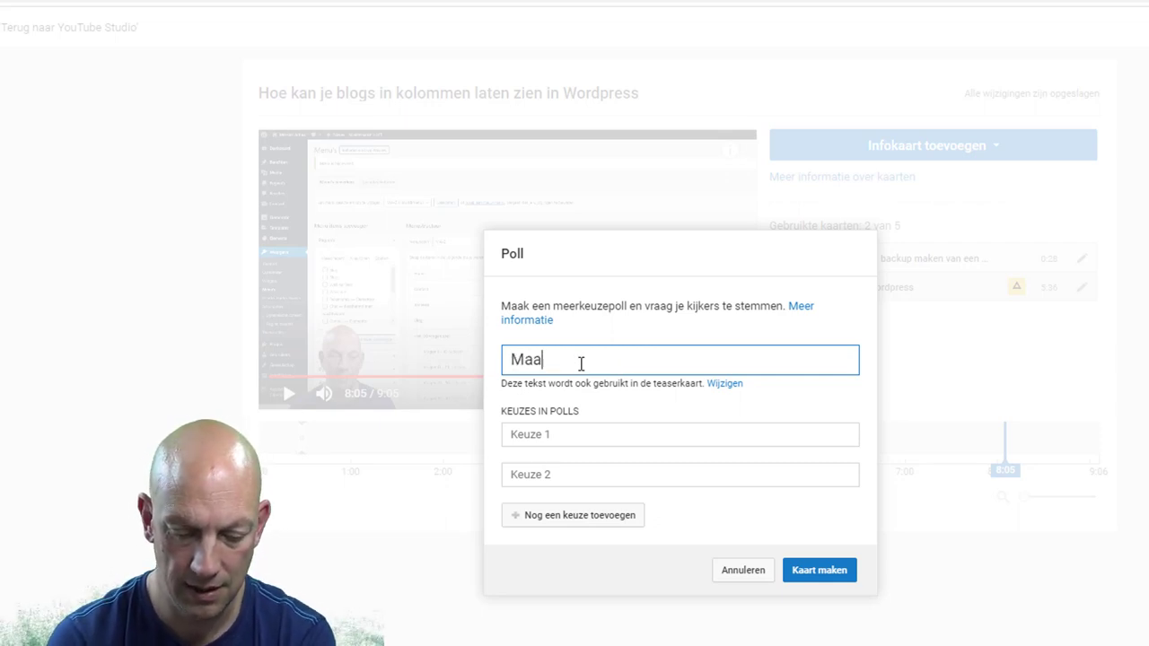
type("k jij vaak een")
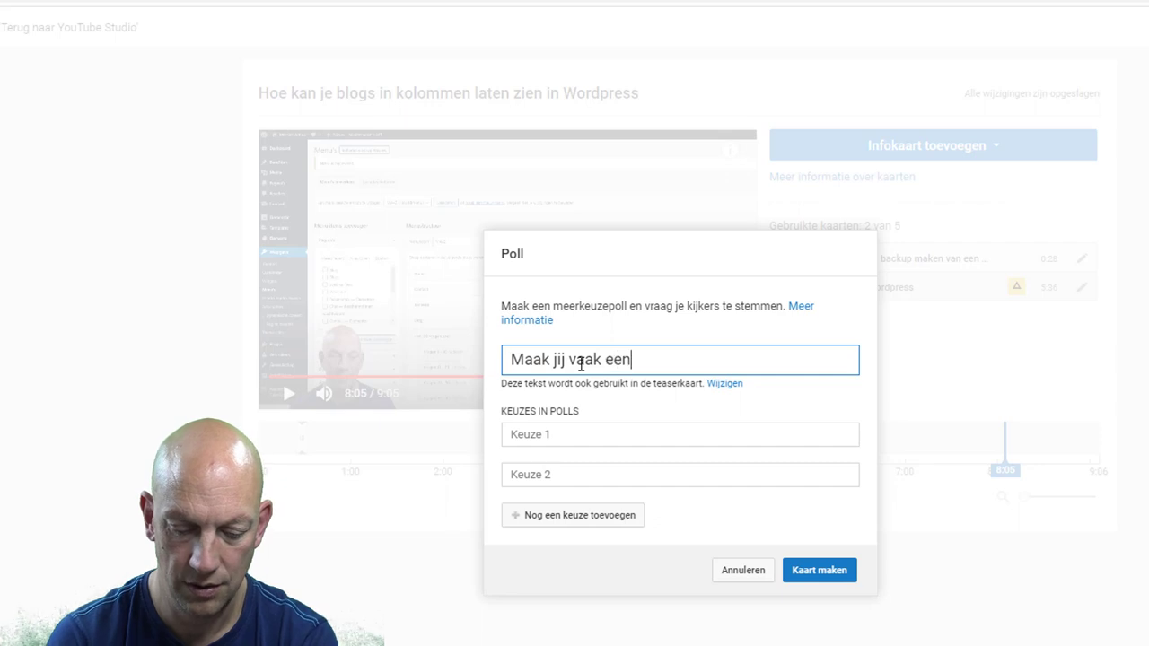
type(" blog?")
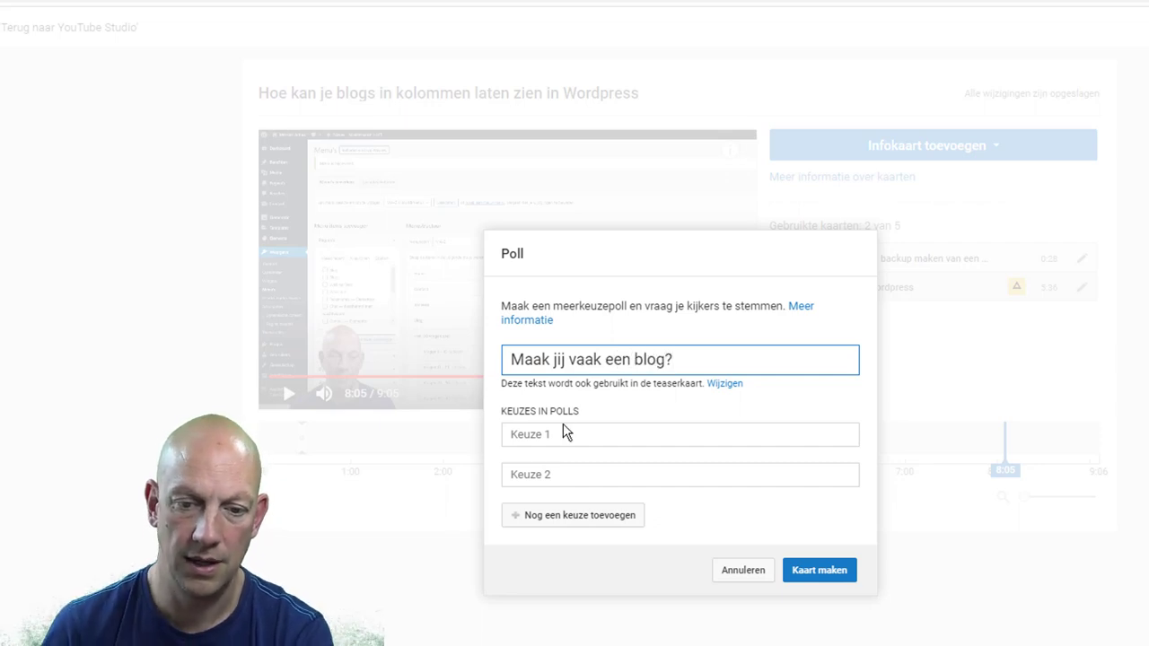
left_click(557, 435)
type("Ja")
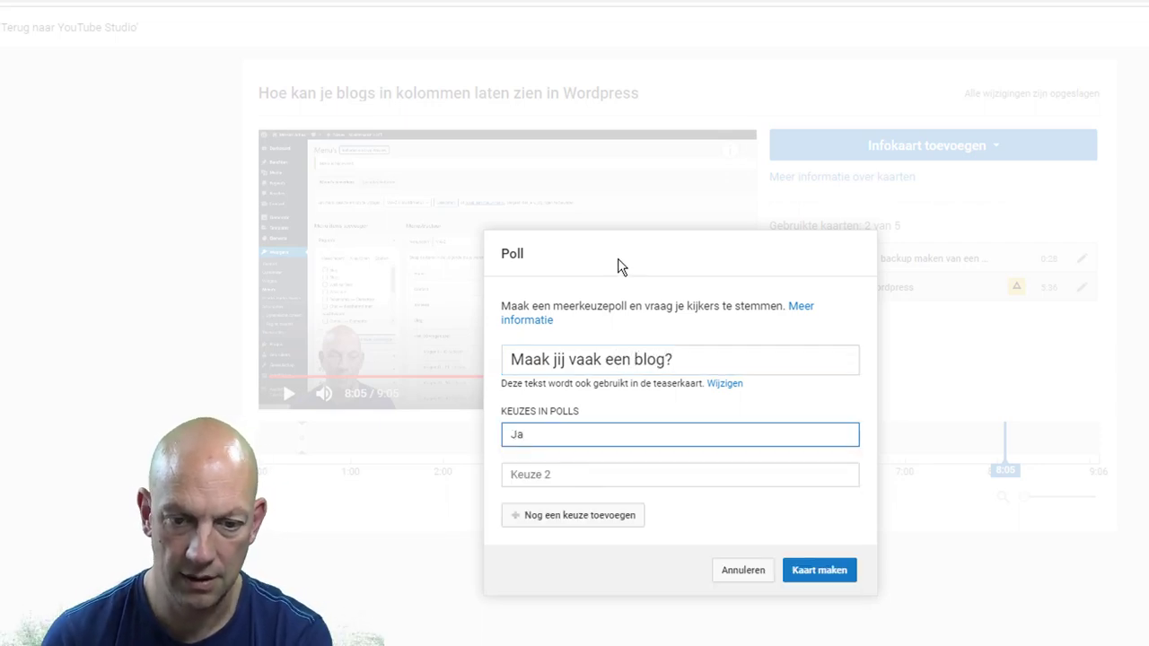
left_click(542, 472)
type("Nee")
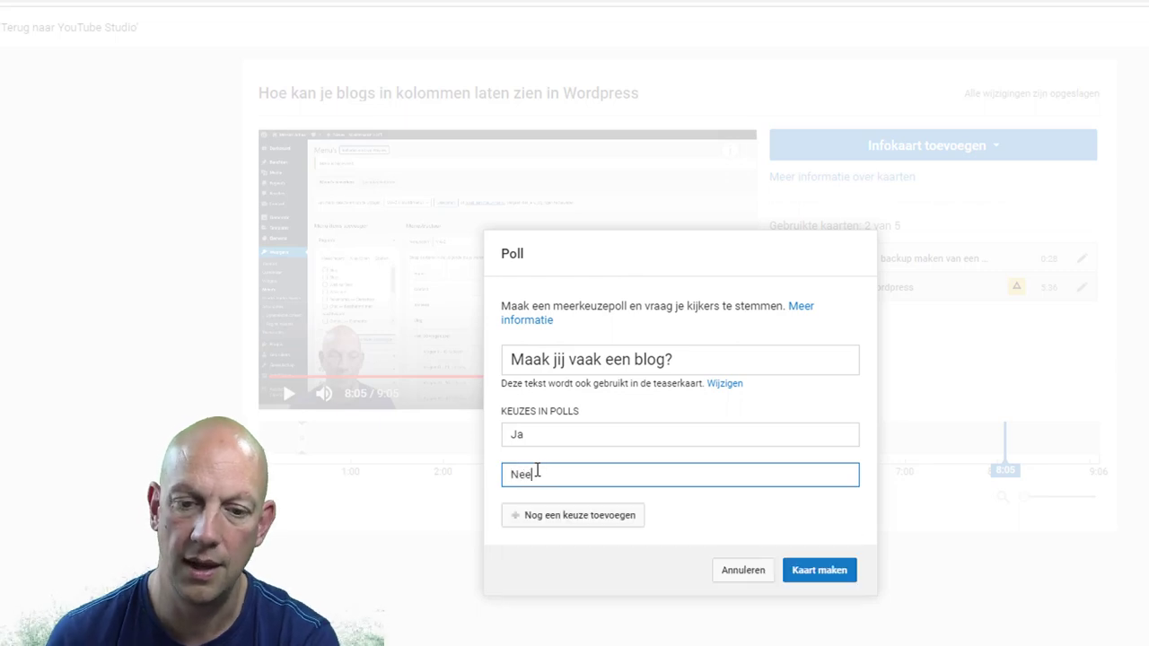
left_click(550, 523)
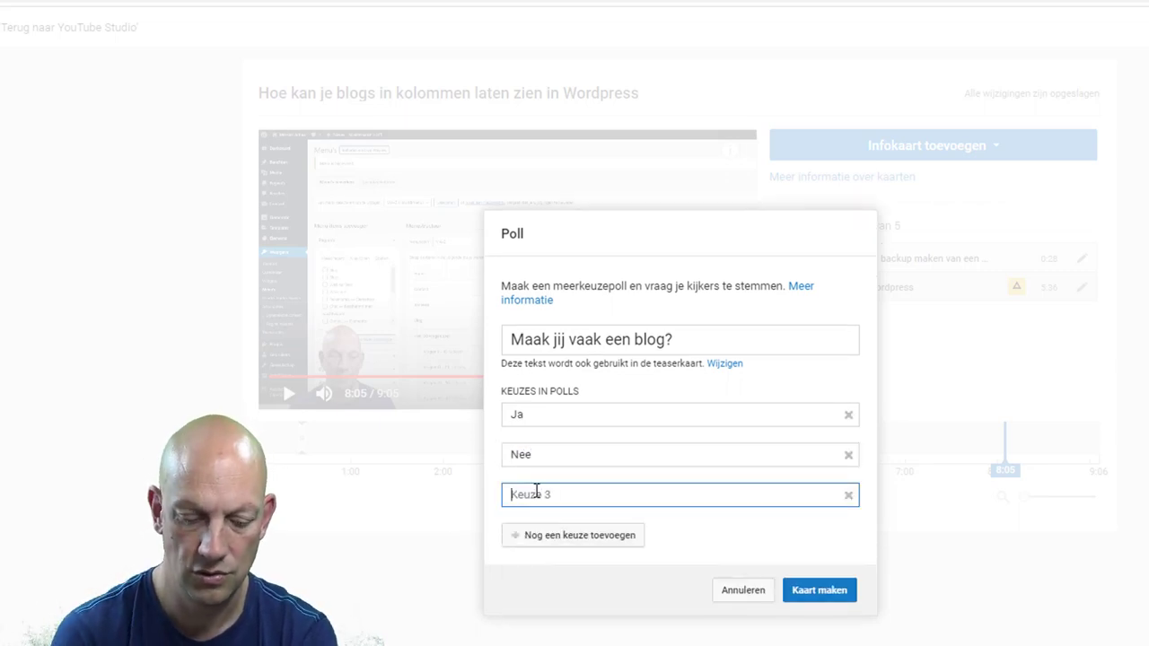
type("Soms")
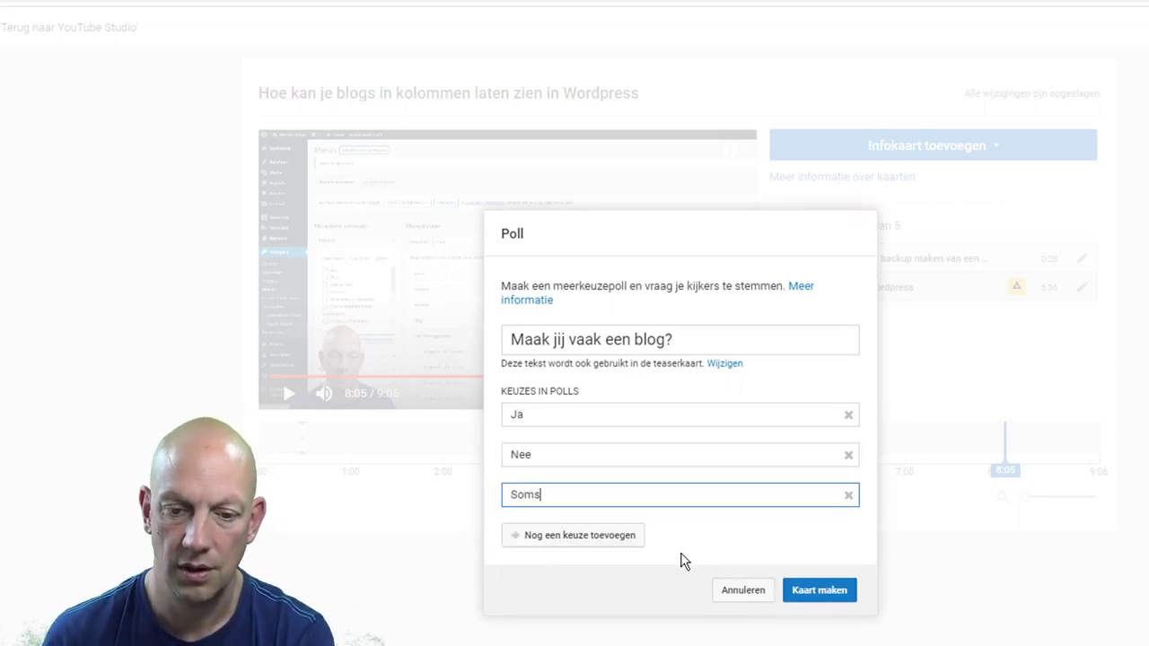
left_click(837, 591)
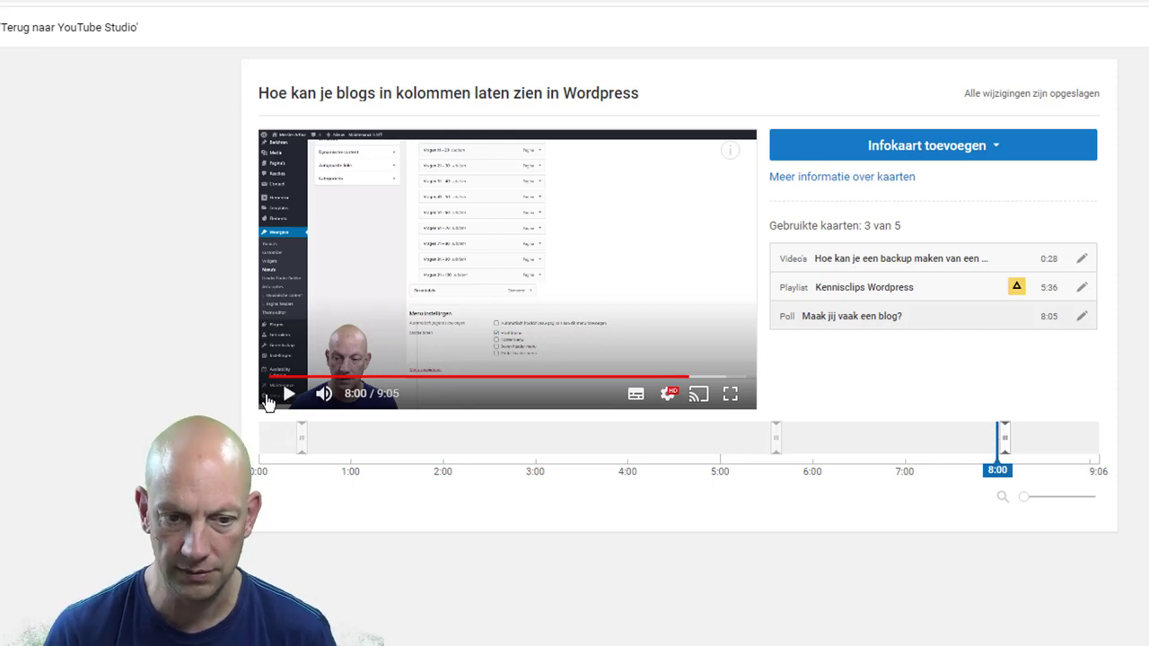
Step: Preview the poll card from 8:00 and return to the upload's video elements in YouTube Studio
left_click(289, 395)
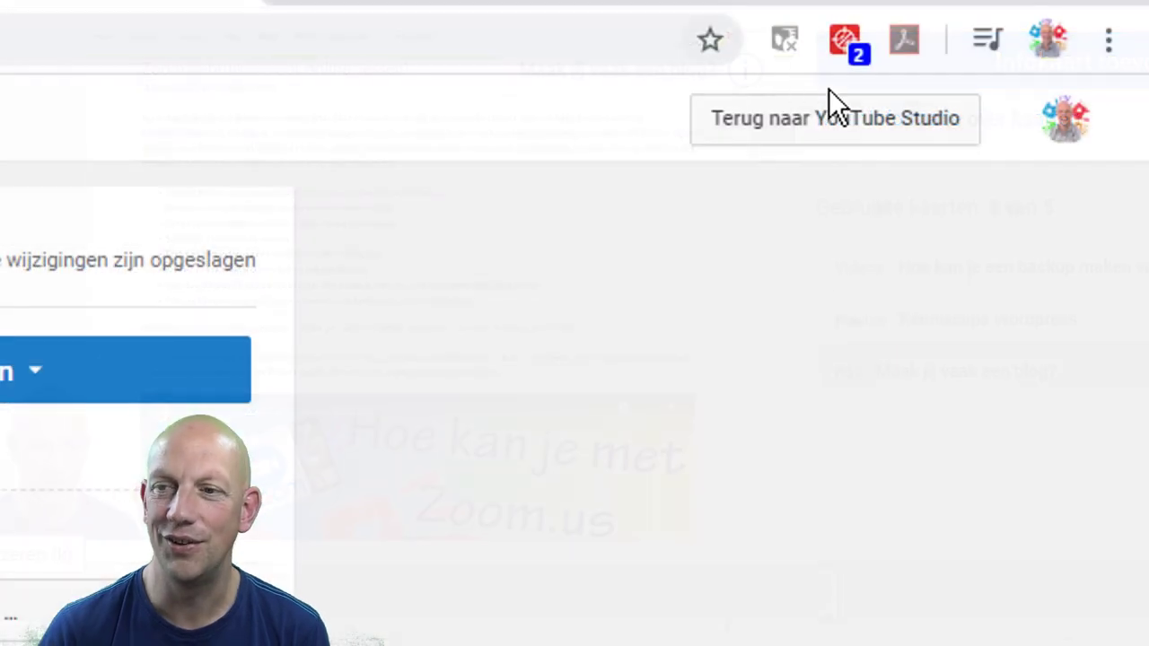
left_click(841, 129)
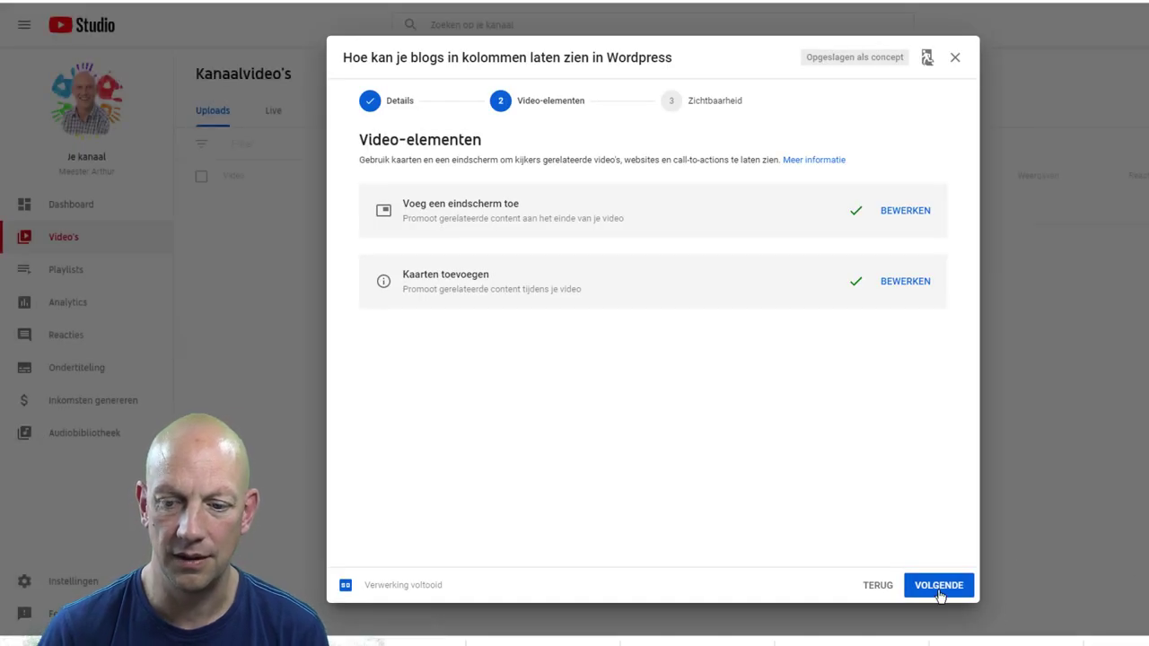
Step: Check the scheduling and première options in the visibility settings, and publish the video immediately as public (Openbaar)
left_click(938, 587)
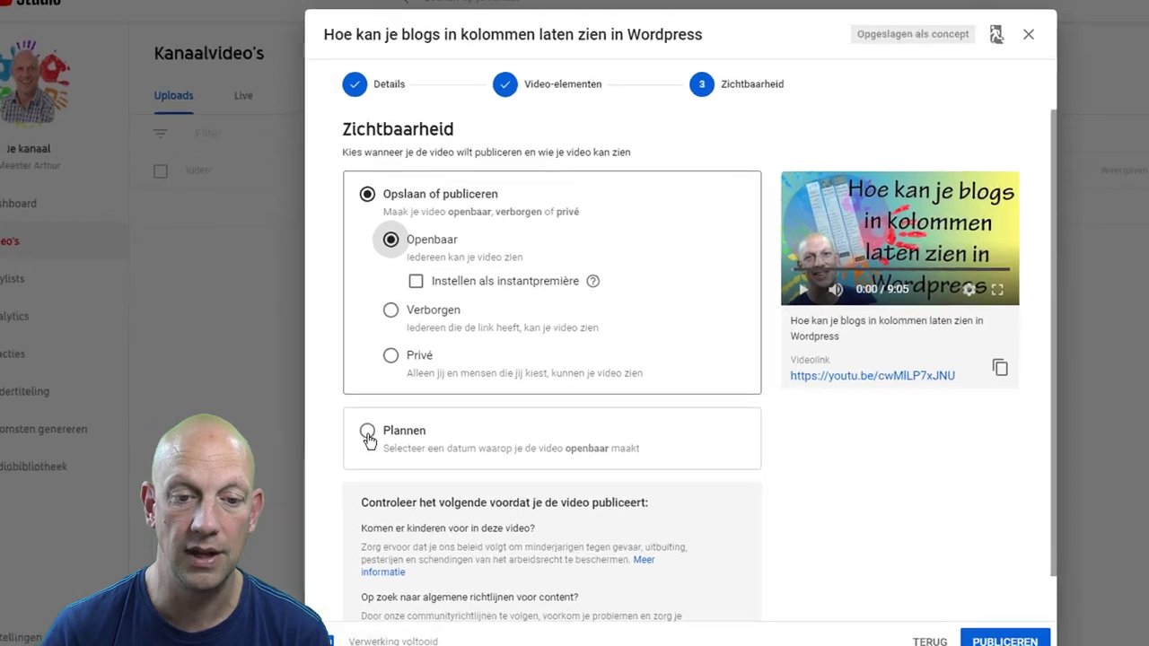
left_click(368, 433)
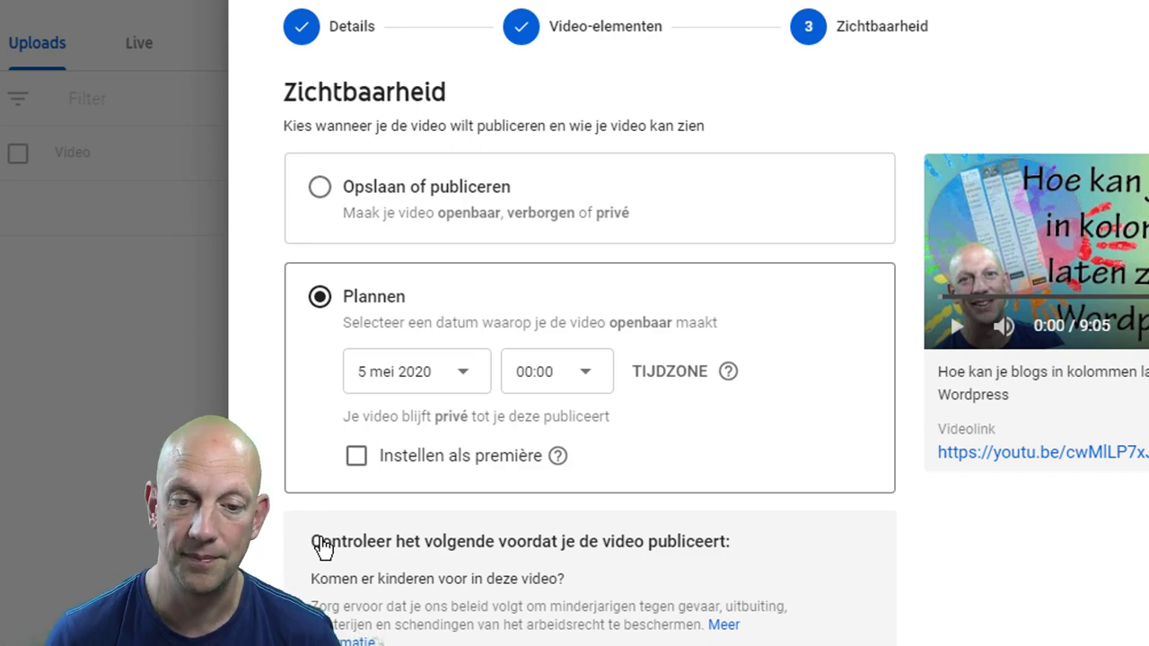
mouse_move(560, 458)
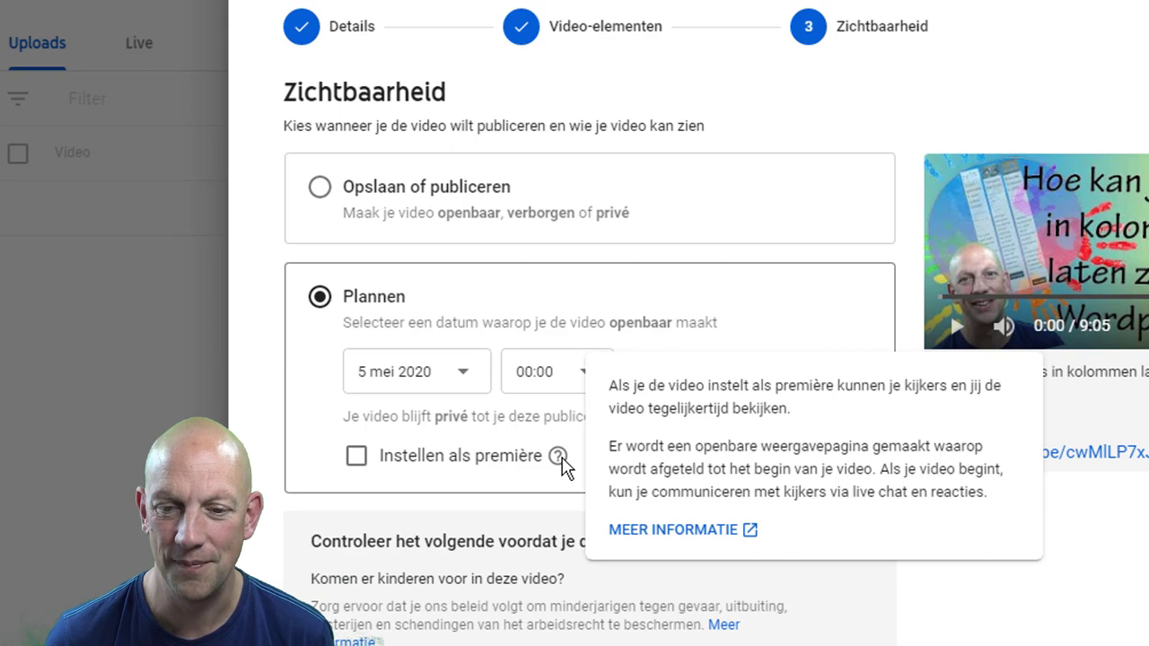
left_click(320, 187)
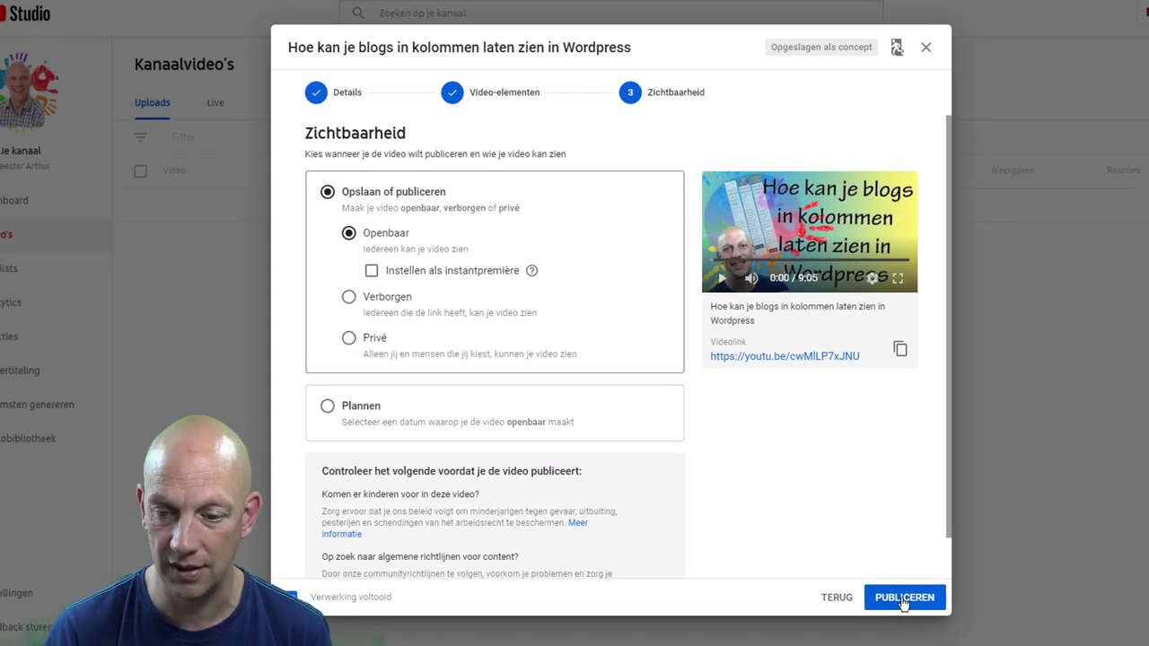
left_click(905, 605)
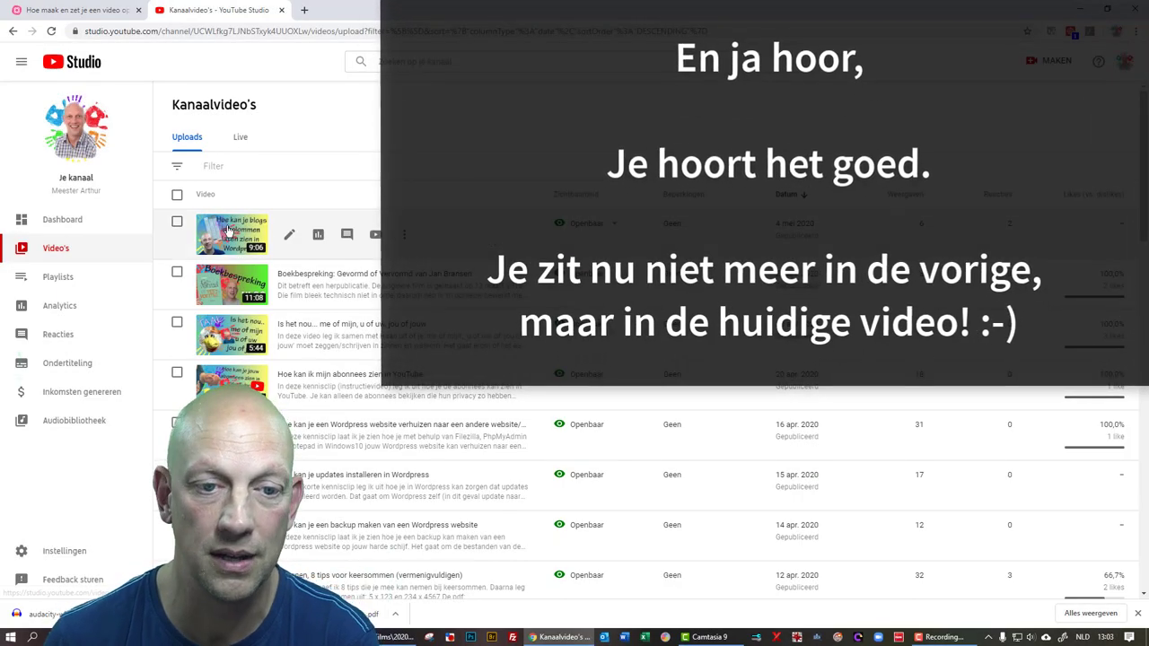
Step: Open the details of the published blogs-in-columns video and start a description line with the timestamp 0:22 below the plugin link
left_click(217, 233)
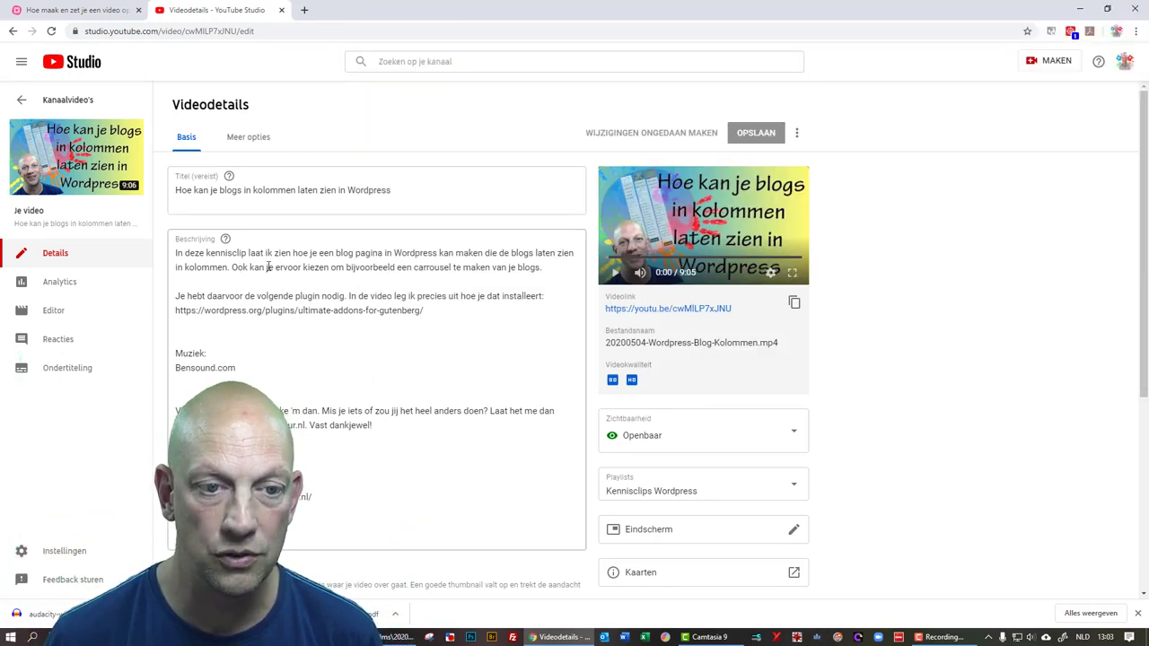
mouse_move(58, 170)
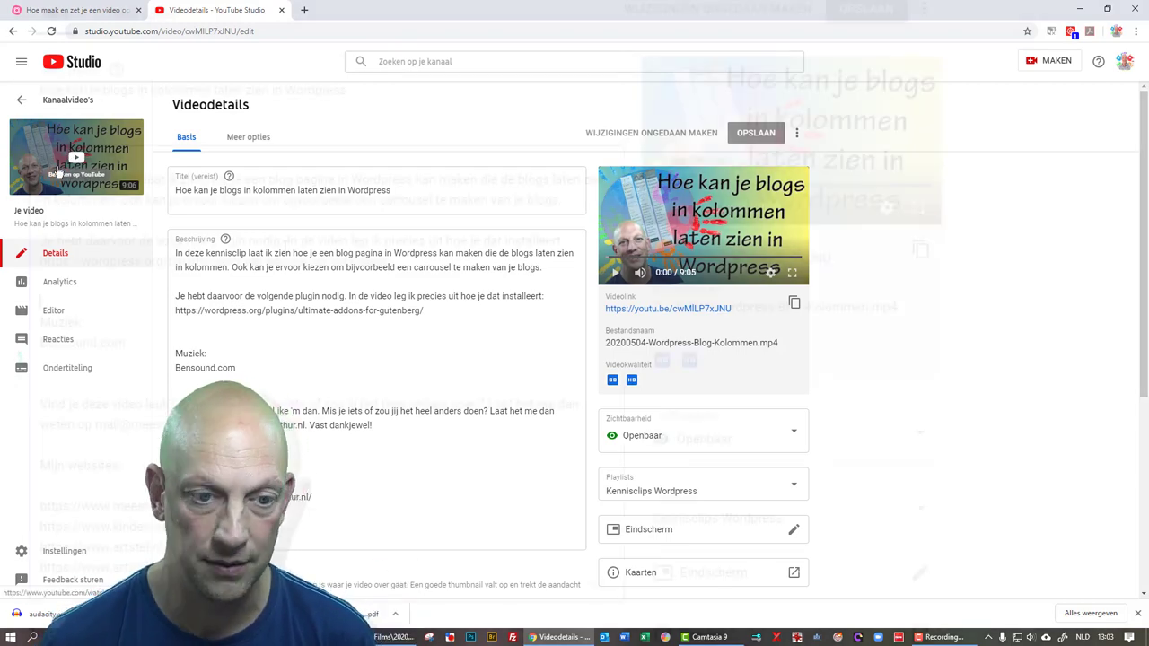
left_click(350, 324)
key("Return")
type("0:")
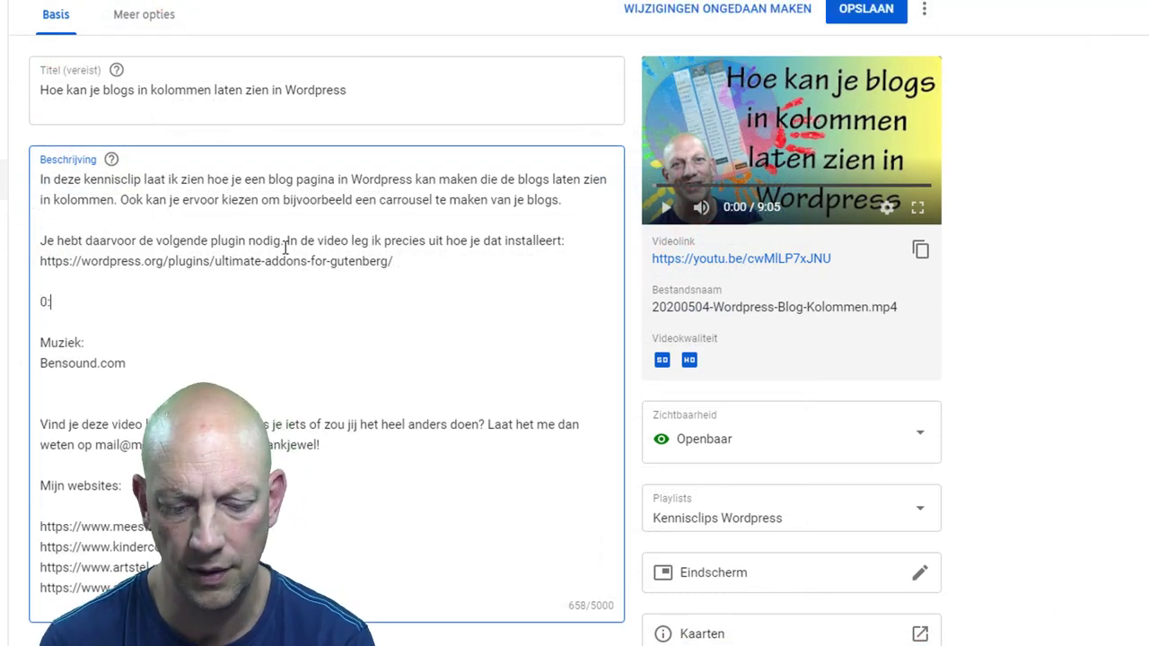
type("0022 ")
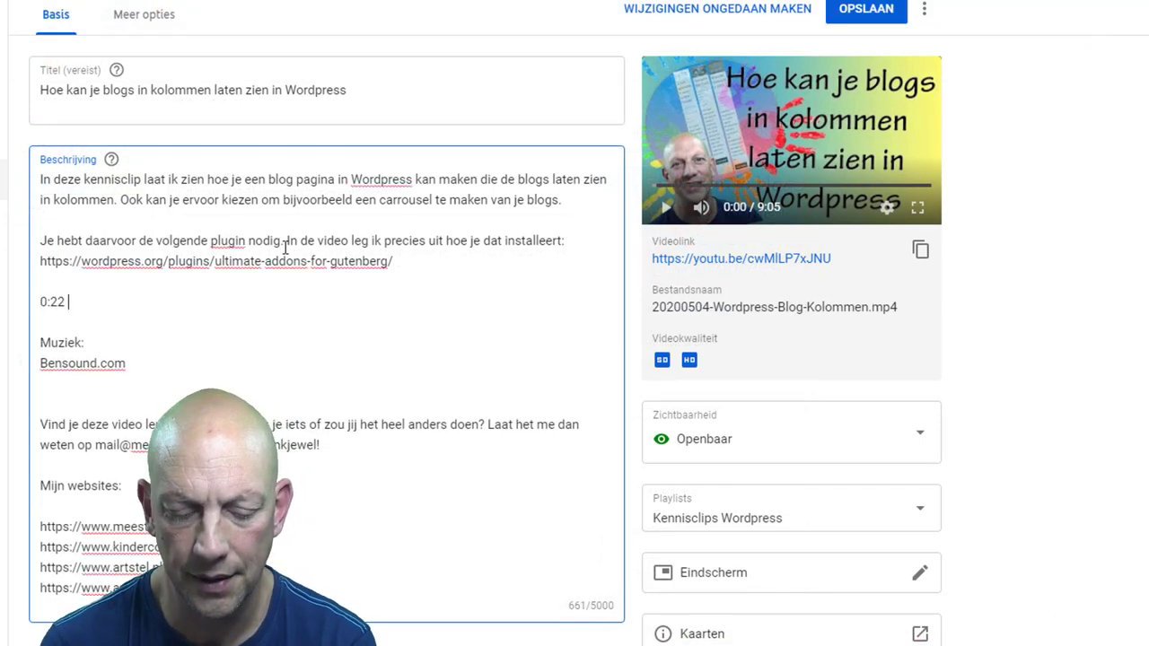
type("Zo ")
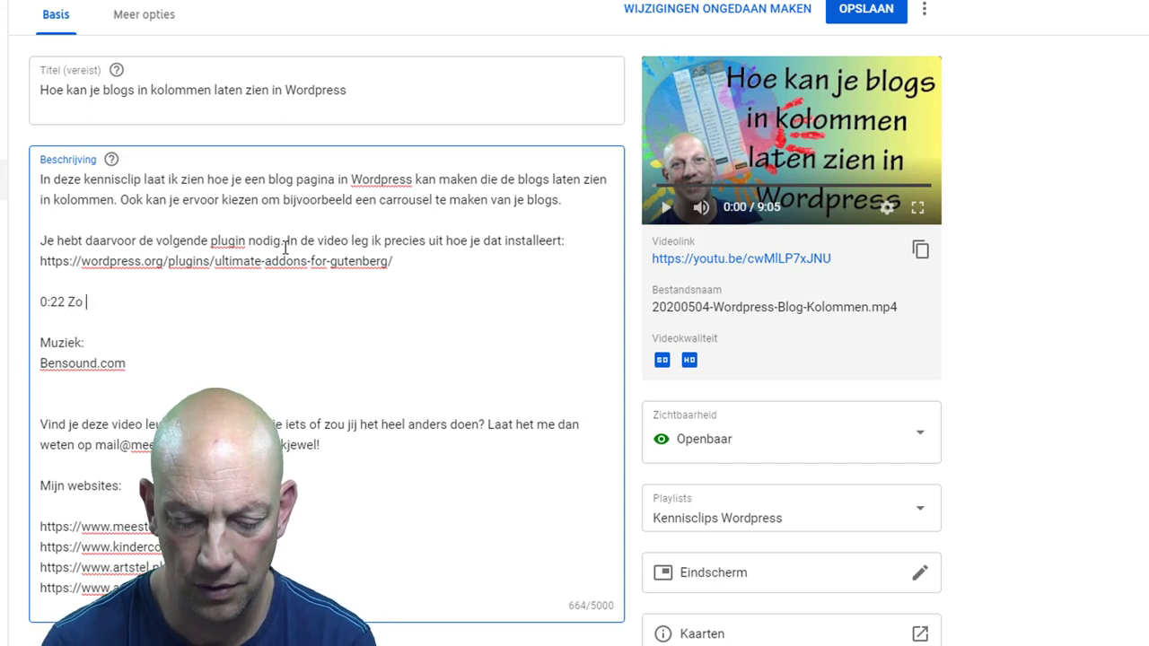
type("zet Word")
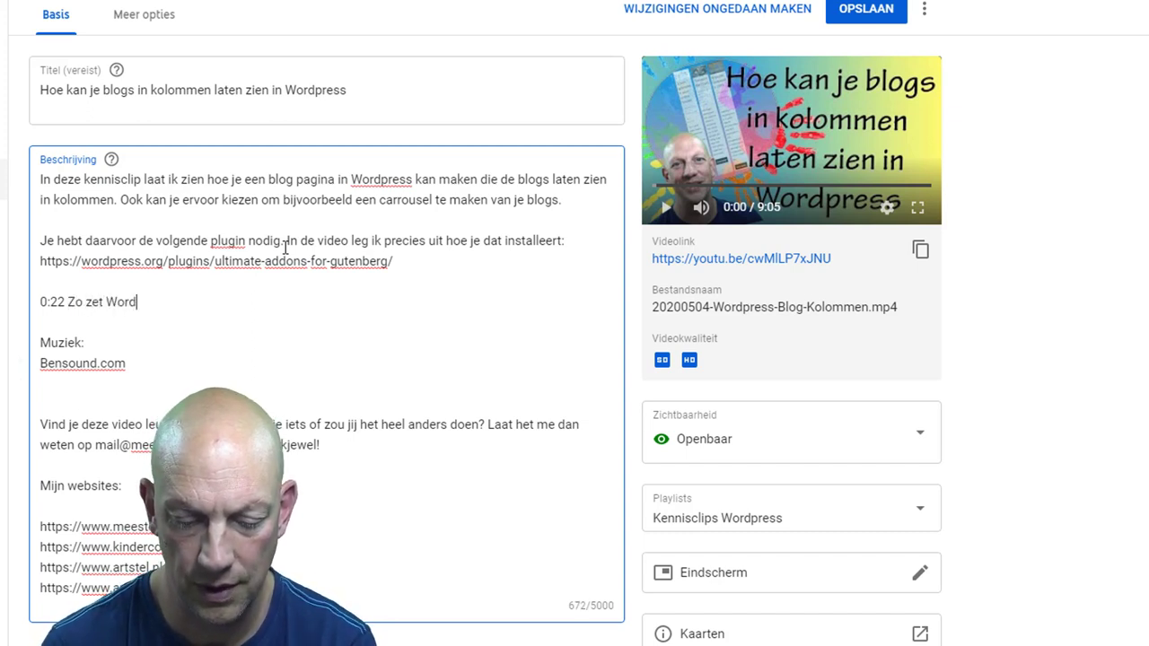
type("press standaar")
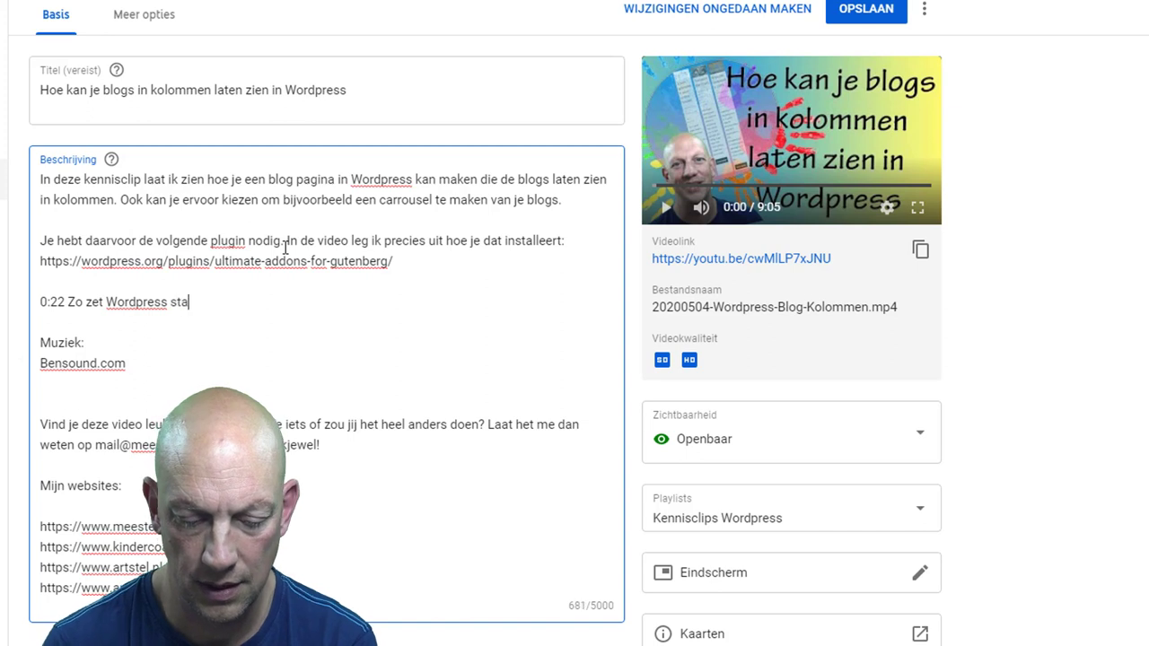
key("BackSpace")
key("BackSpace")
key("BackSpace")
key("BackSpace")
key("BackSpace")
key("BackSpace")
key("BackSpace")
key("BackSpace")
key("BackSpace")
key("BackSpace")
key("BackSpace")
key("BackSpace")
key("BackSpace")
key("BackSpace")
key("BackSpace")
key("BackSpace")
key("BackSpace")
key("BackSpace")
key("BackSpace")
key("BackSpace")
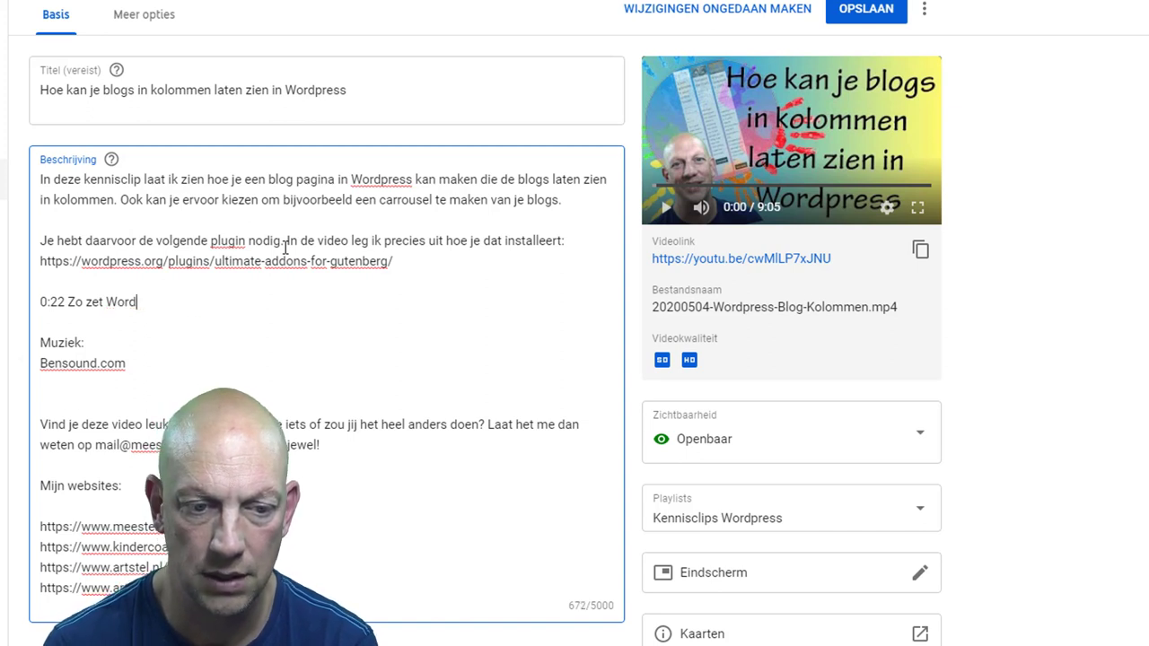
Step: Label the 0:22 timestamp in the description "Zo stel je de standaard Wordpress berichtenpagina in."
type("Zo s")
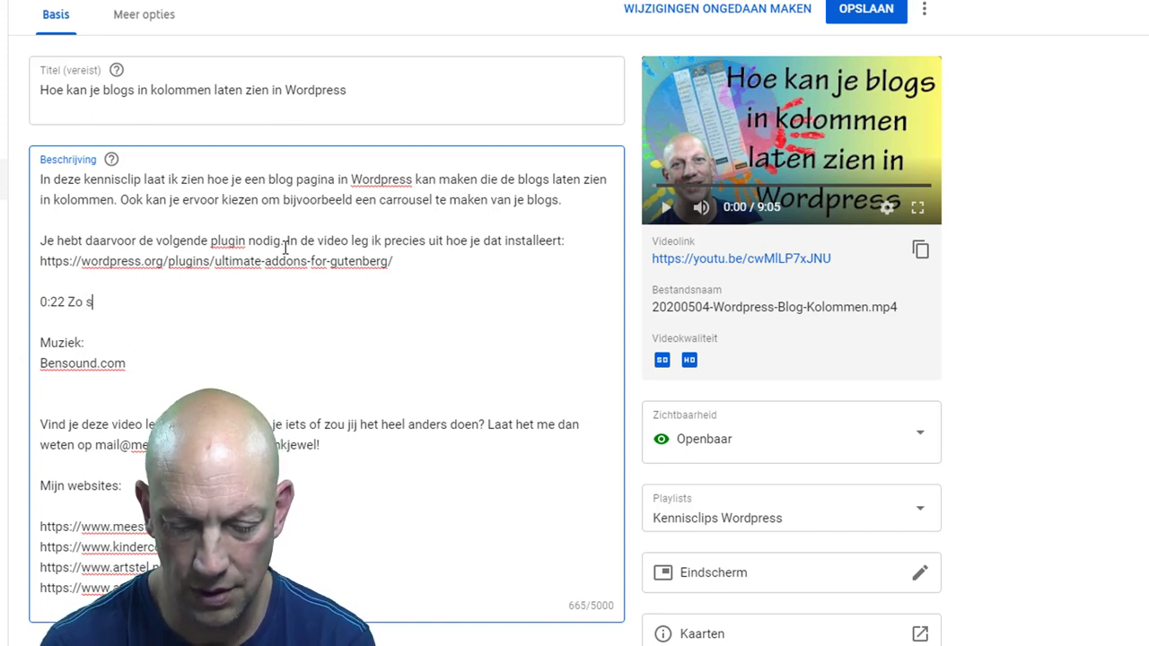
type("tel je de stan")
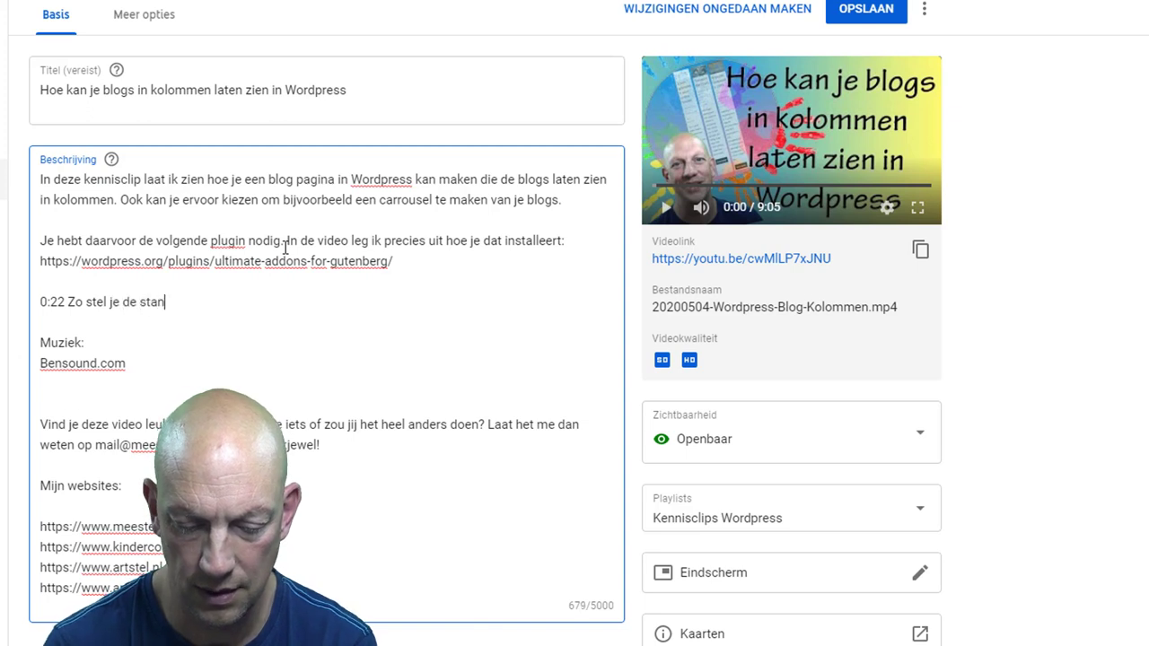
type("daard Word")
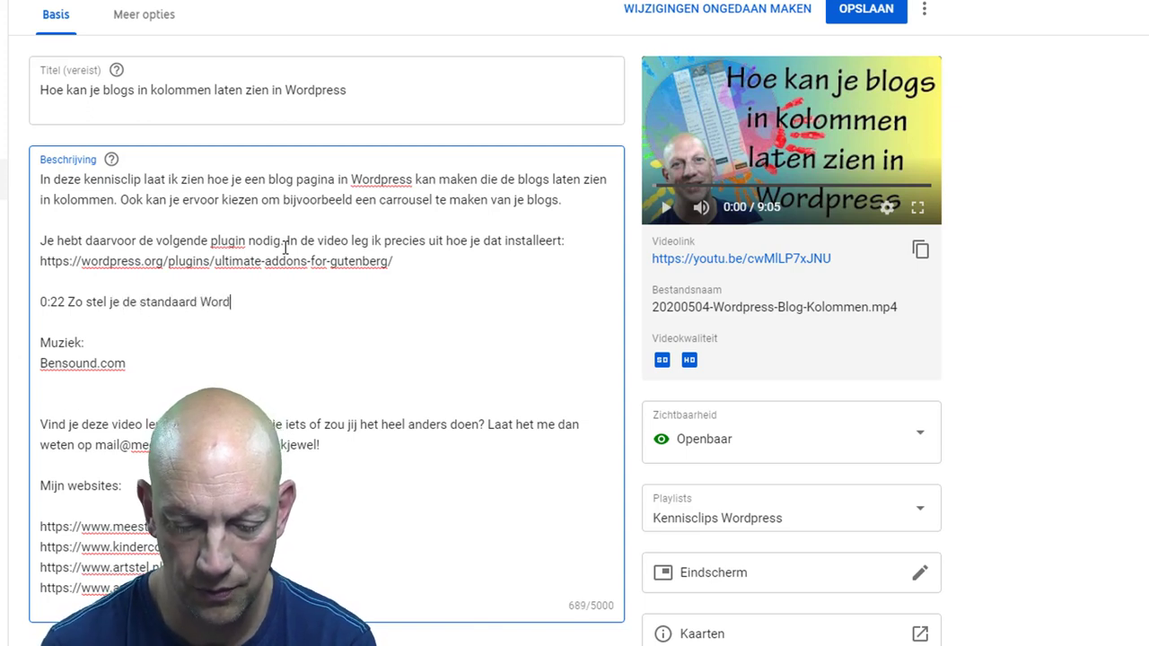
type("press berichtenpag")
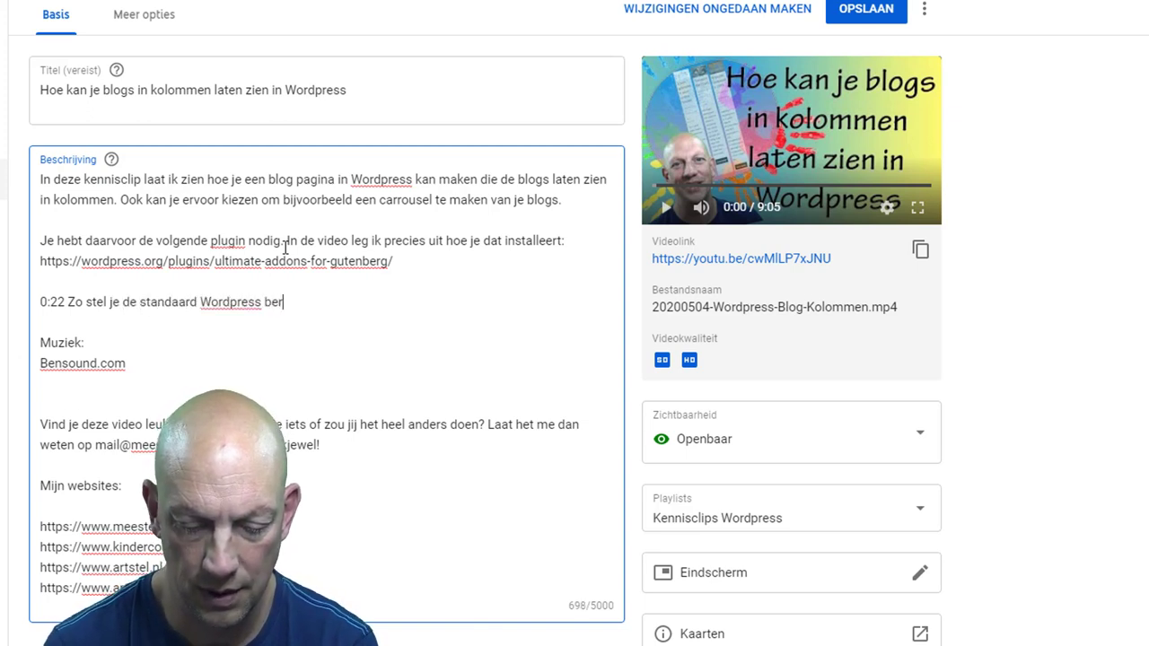
type("ina in.")
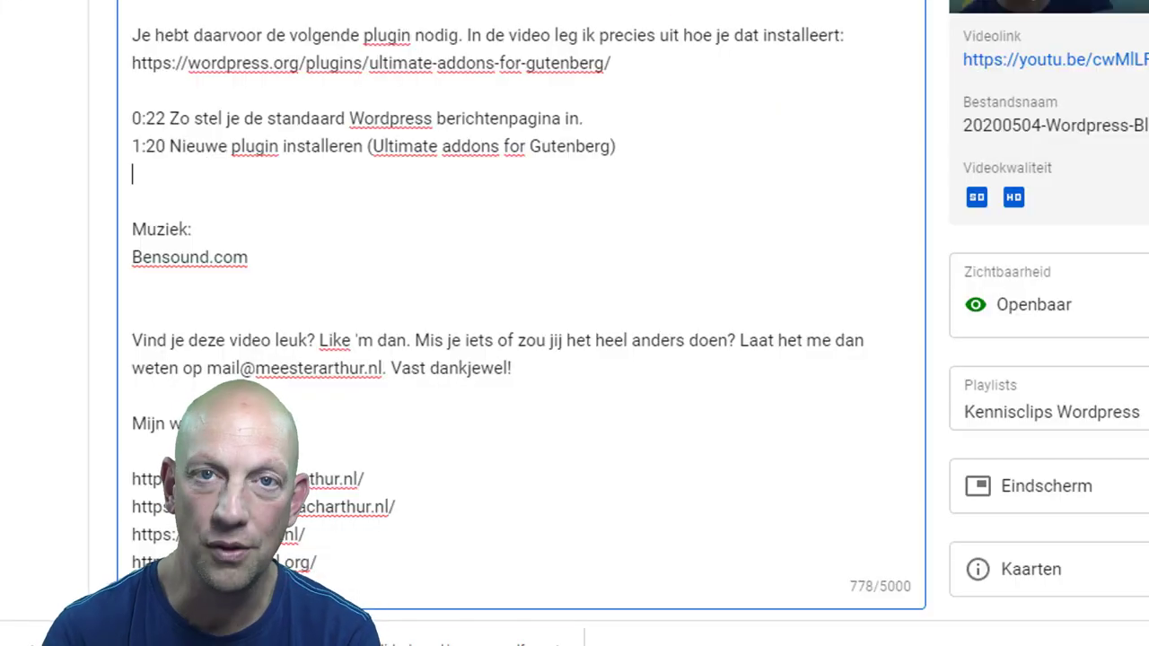
Step: Add the timestamp line "2:11 Hoe kan je een nieuwe pagina maken met jouw blogs in kolommen" below the 1:20 line
type("2:1")
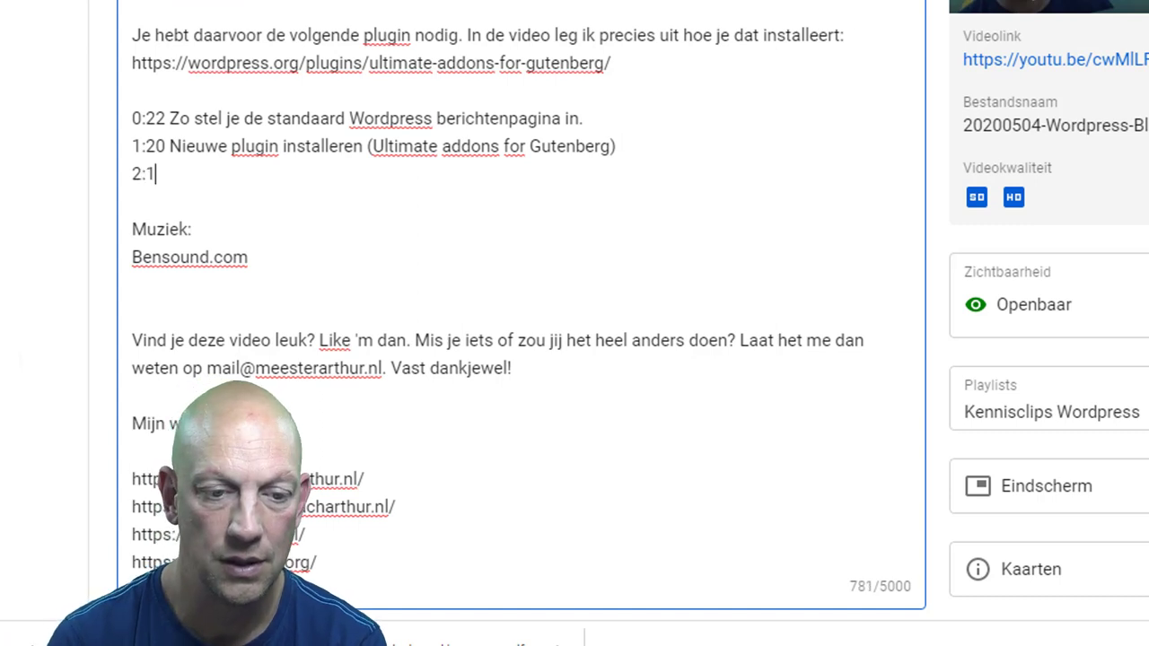
type("1 ")
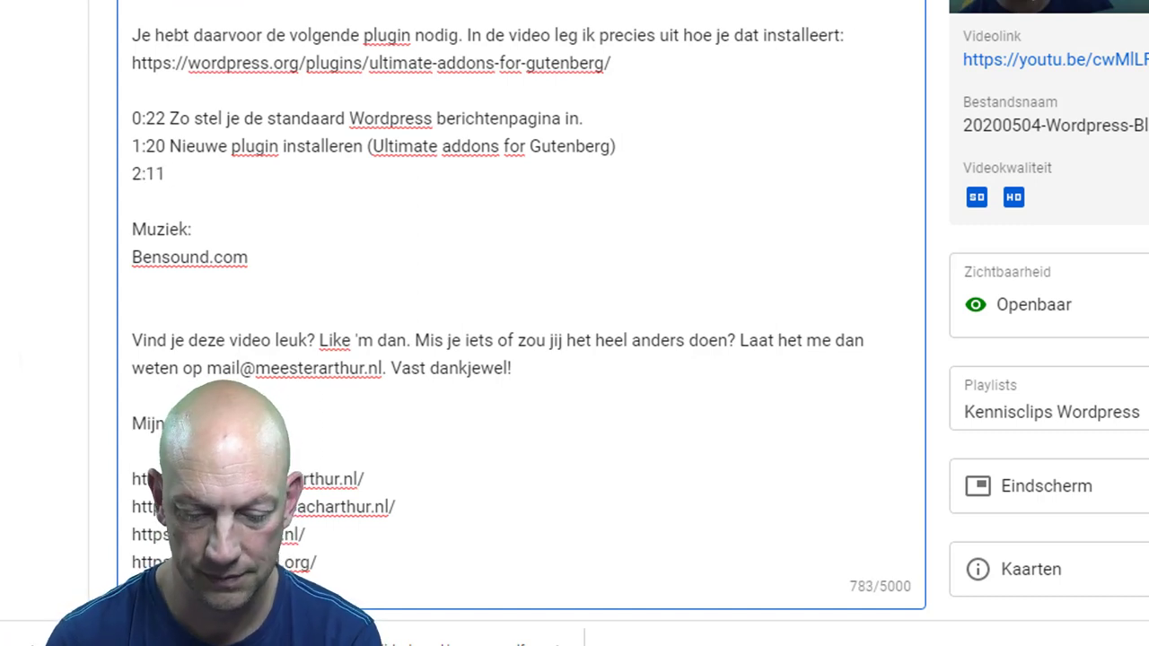
type("Hoe kan je ")
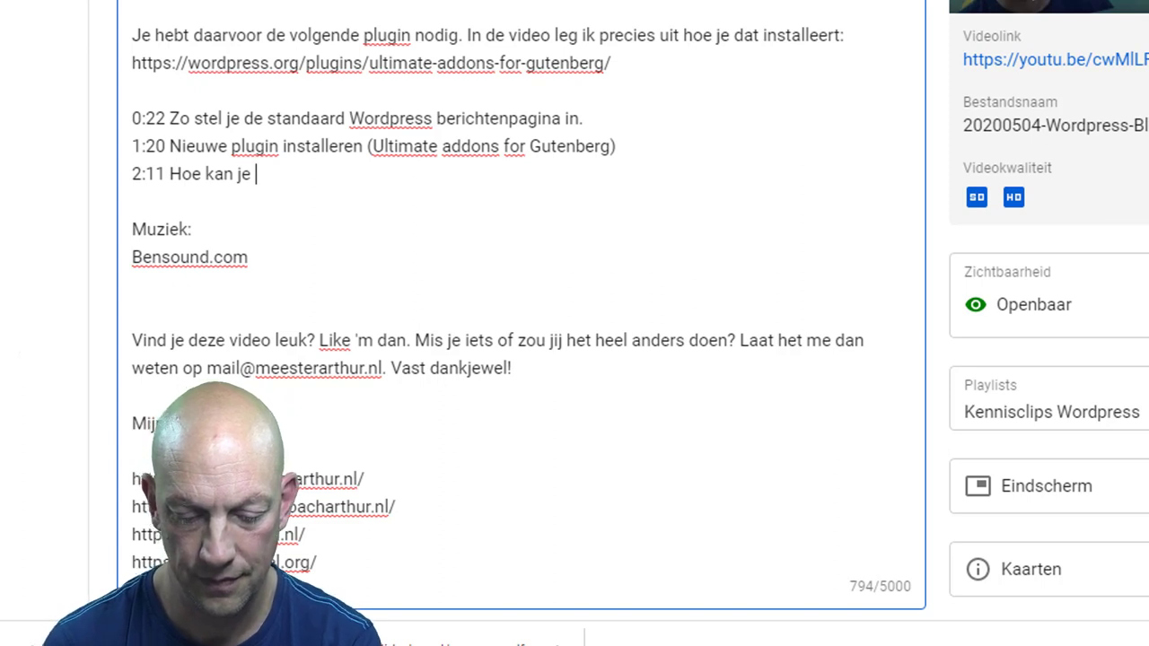
type("een nieuwe pagin")
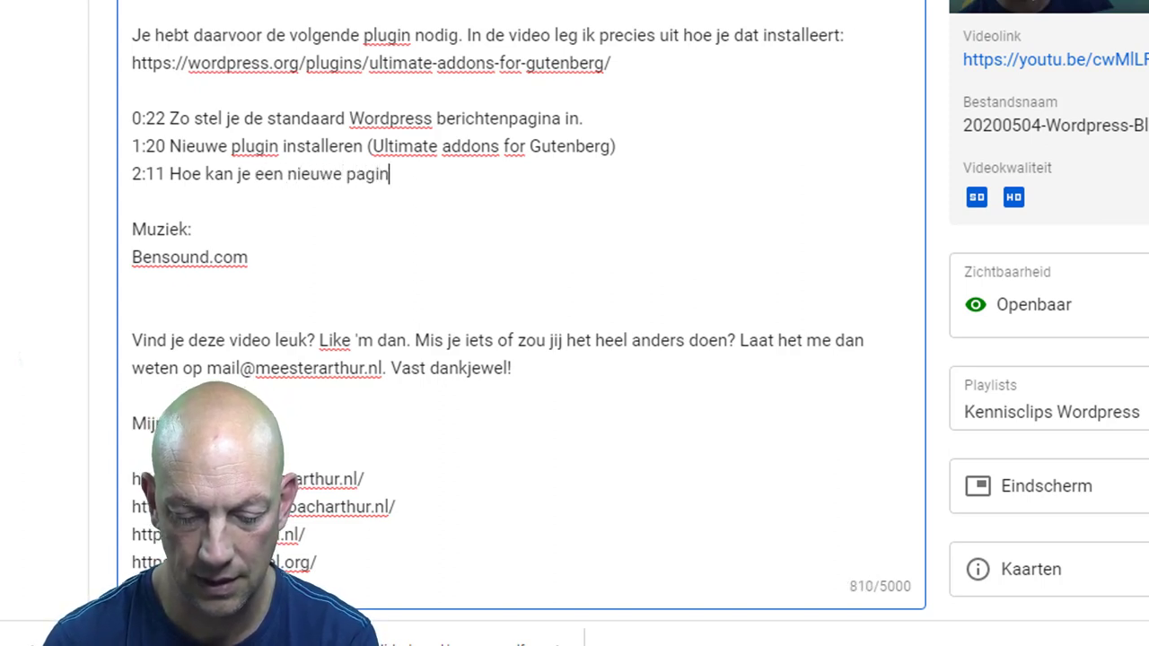
type("a maken met ")
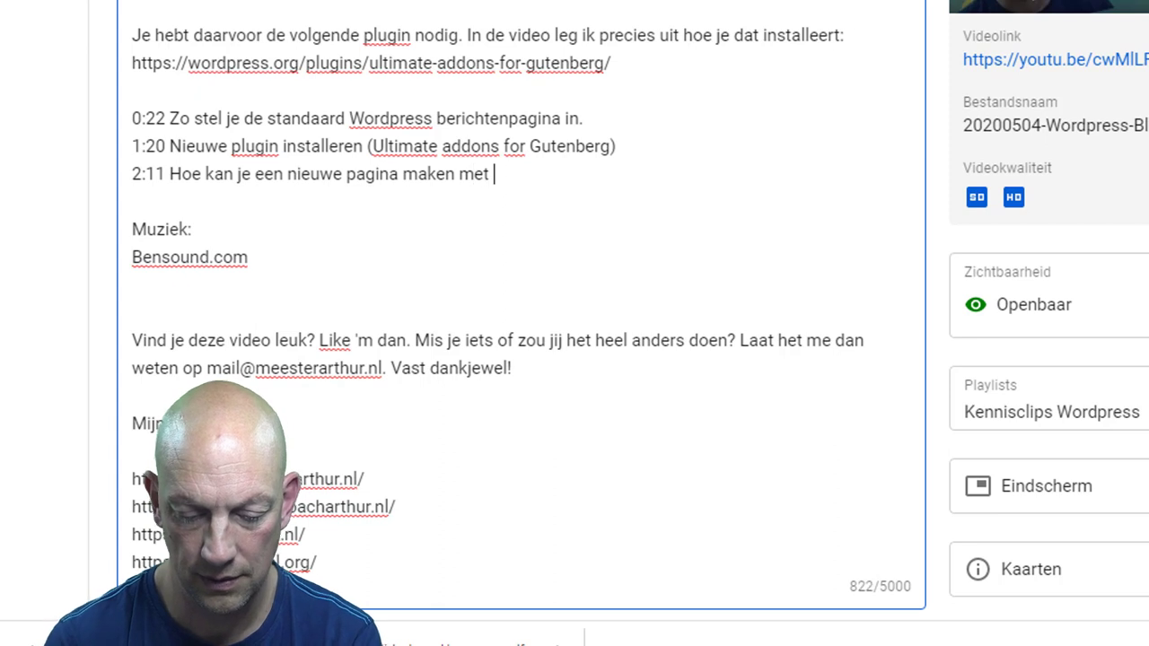
type("jou")
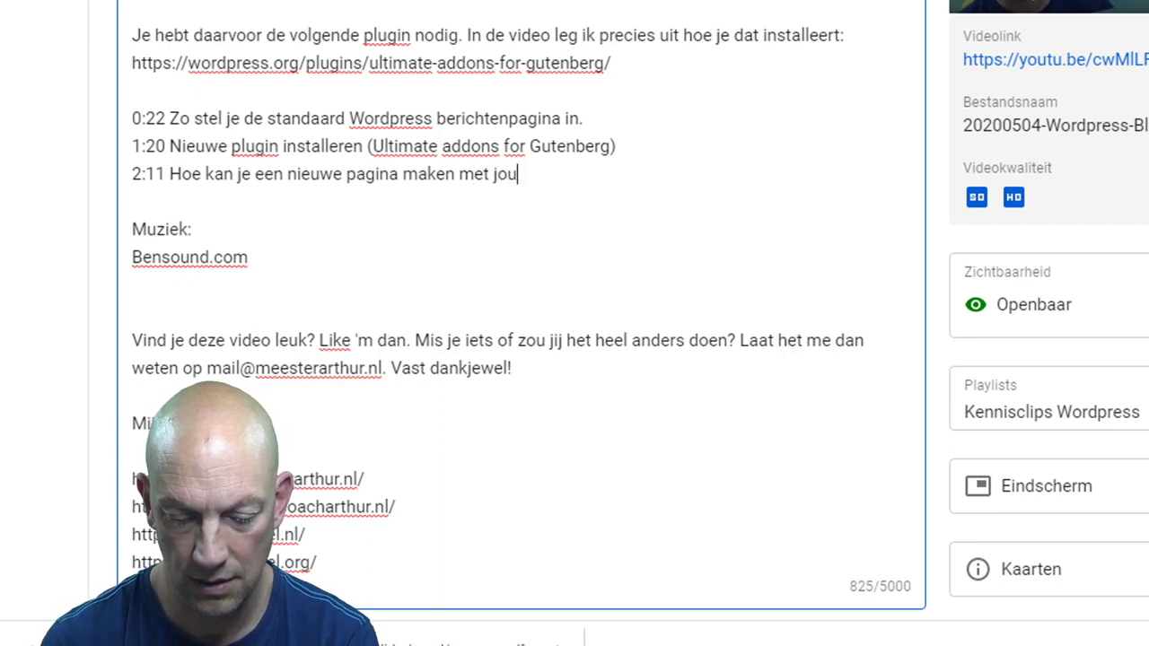
type("w blogs in kolommen")
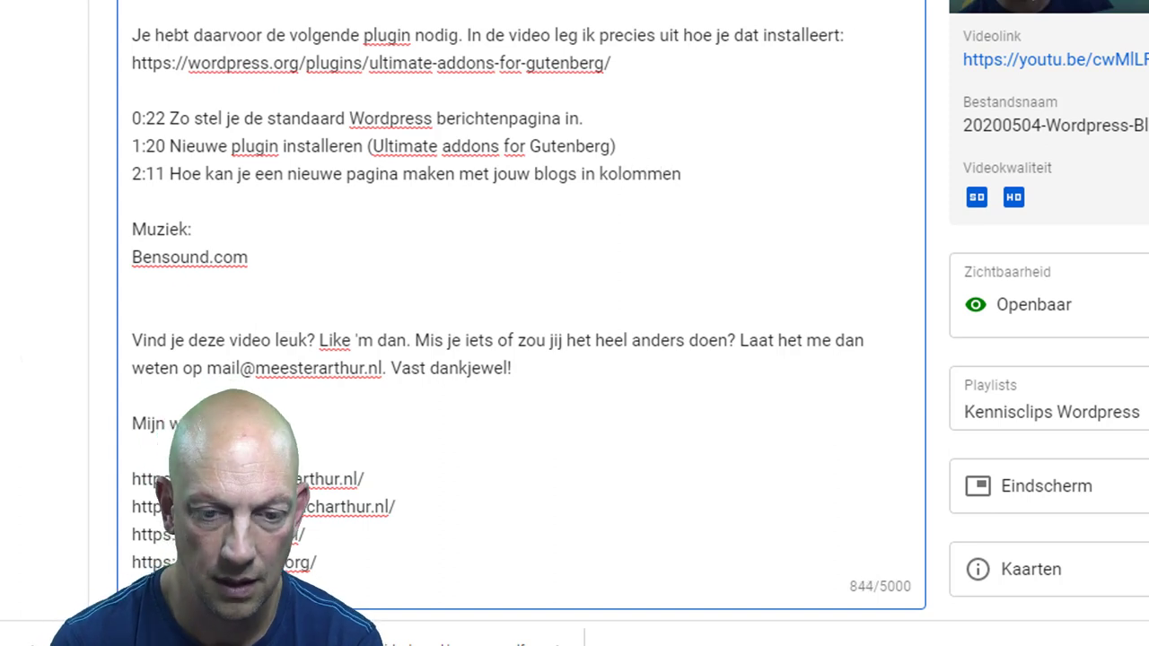
Step: Add the timestamp line "7:28 Hoe zet je de berichtenpagina uit in Wordpress (is niet noodzakelijk)" below the 2:11 line
key("Return")
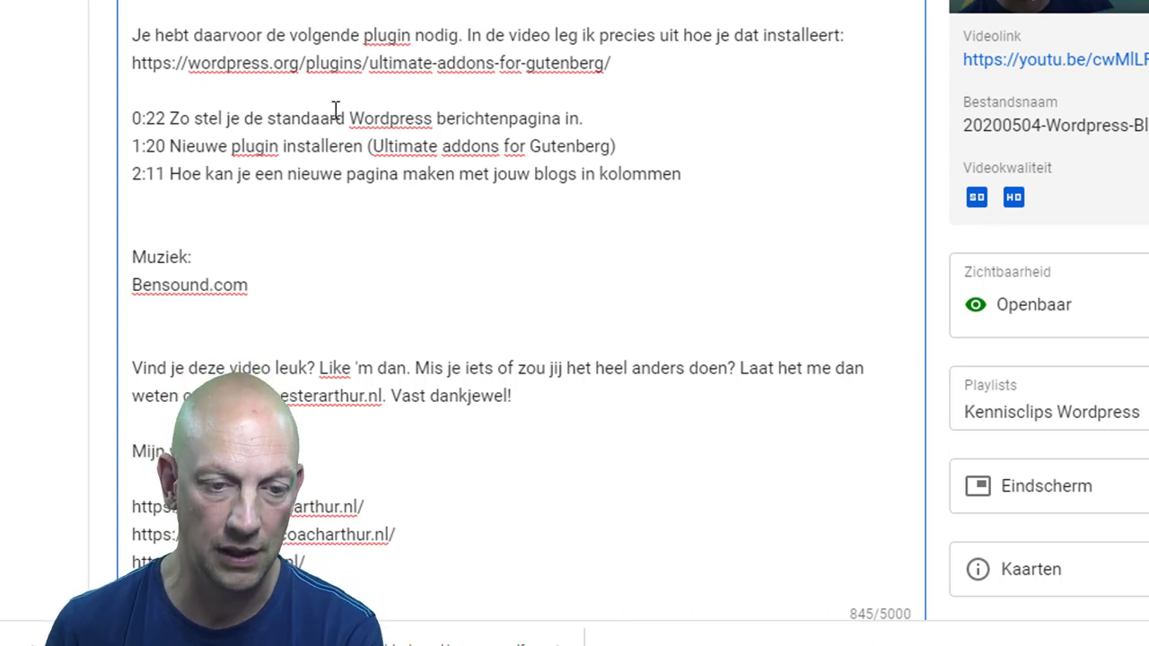
type("7:28 Hoe zet je de berichtenpagina uit in Wordpress (is niet noodzakelijk)")
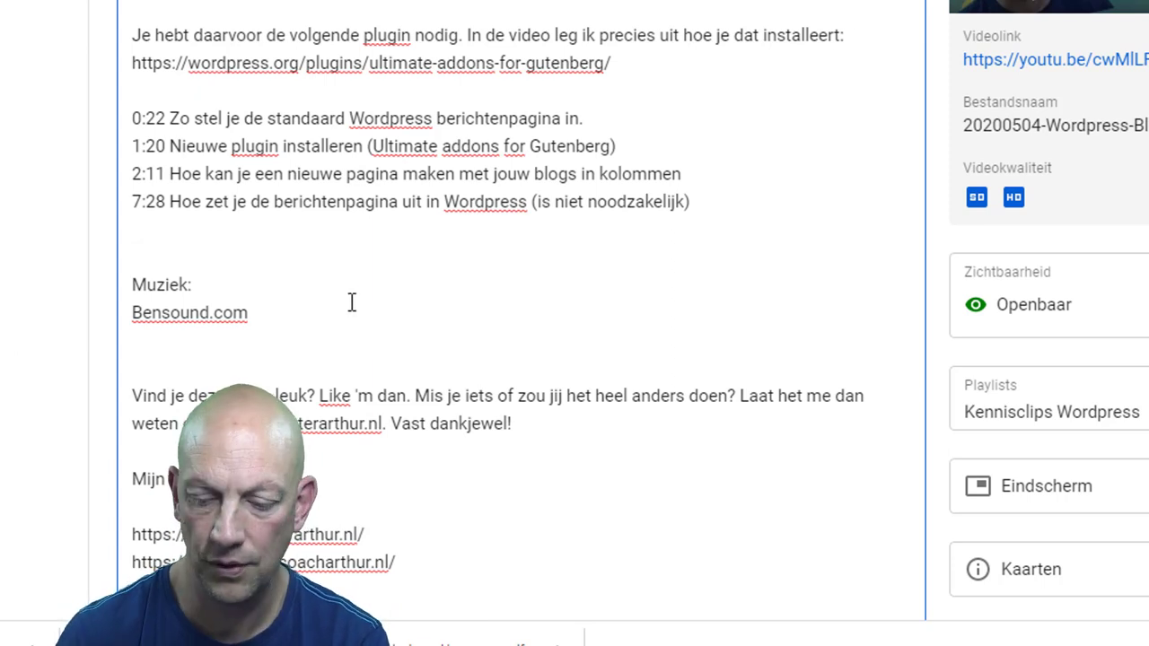
key("BackSpace")
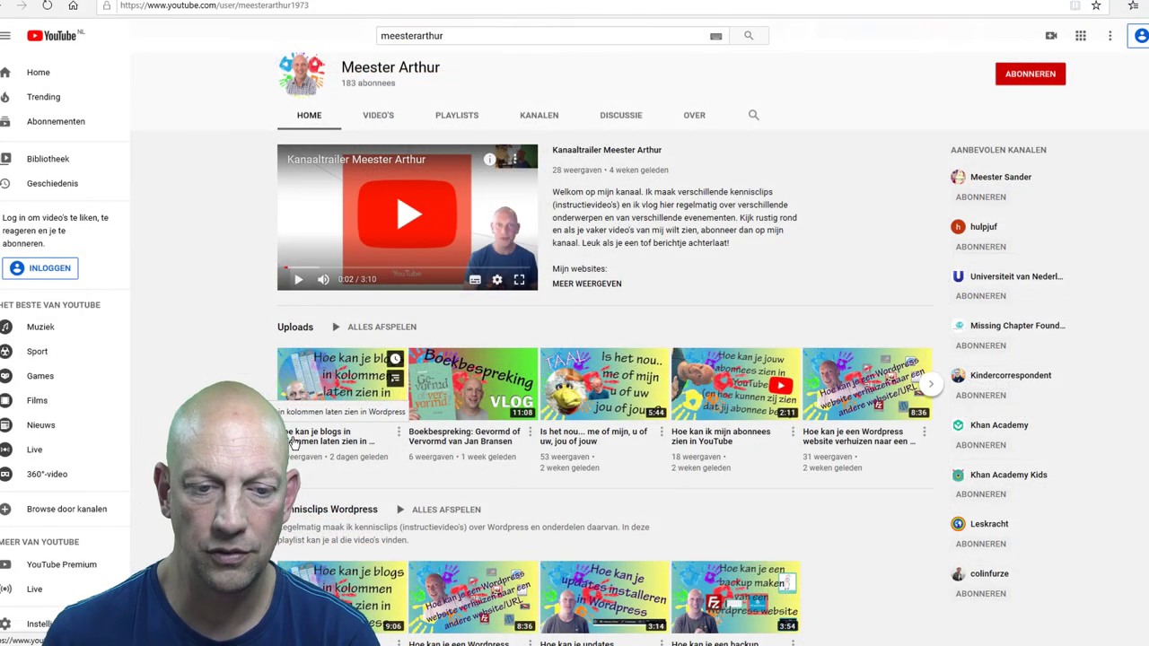
Step: Open the published blogs-in-columns video from the uploads on the channel's public YouTube page
left_click(293, 444)
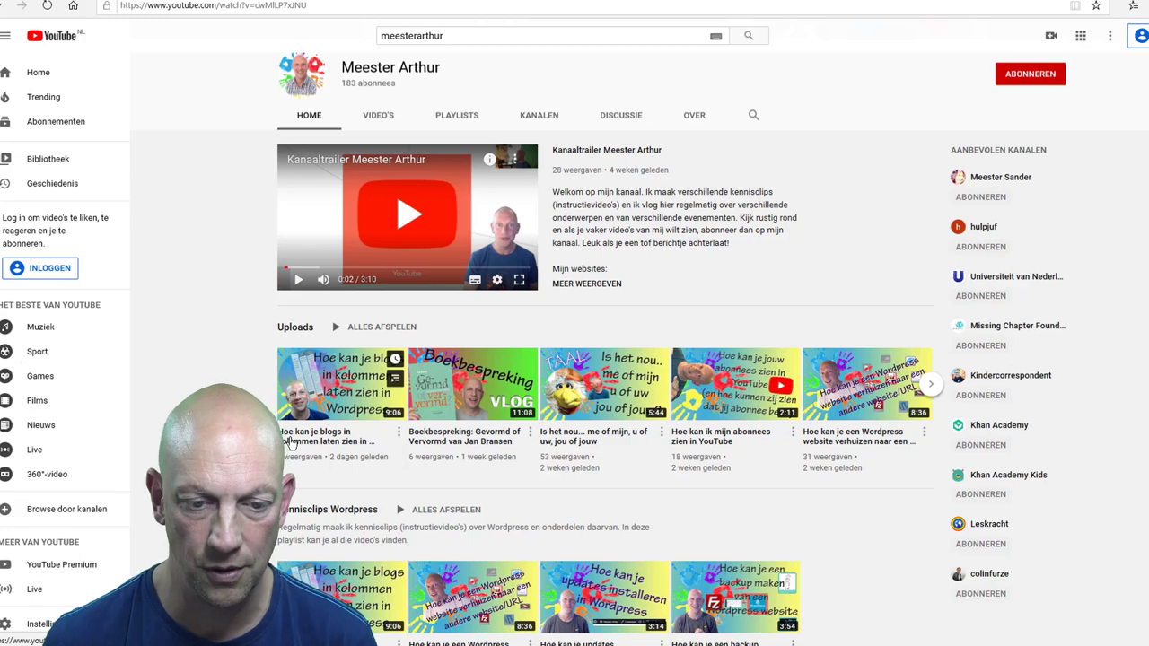